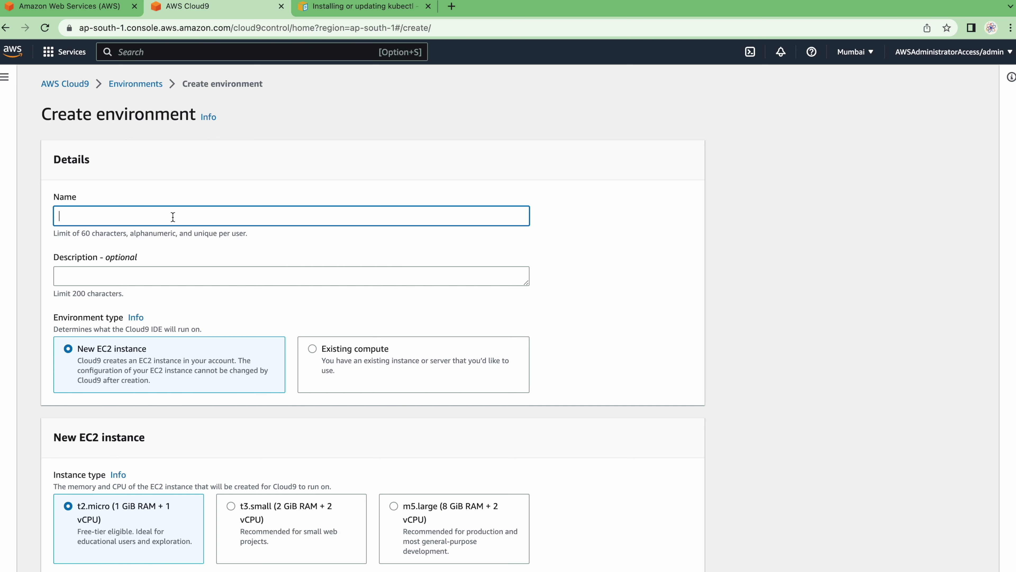
Name the new Cloud9 environment eksctl and enter eksctl as its description too.
scroll(172, 218, "down", 2)
scroll(214, 142, "up", 2)
type("eksctl")
key("super+a")
key("super+c")
left_click(119, 280)
key("super+v")
scroll(117, 279, "down", 3)
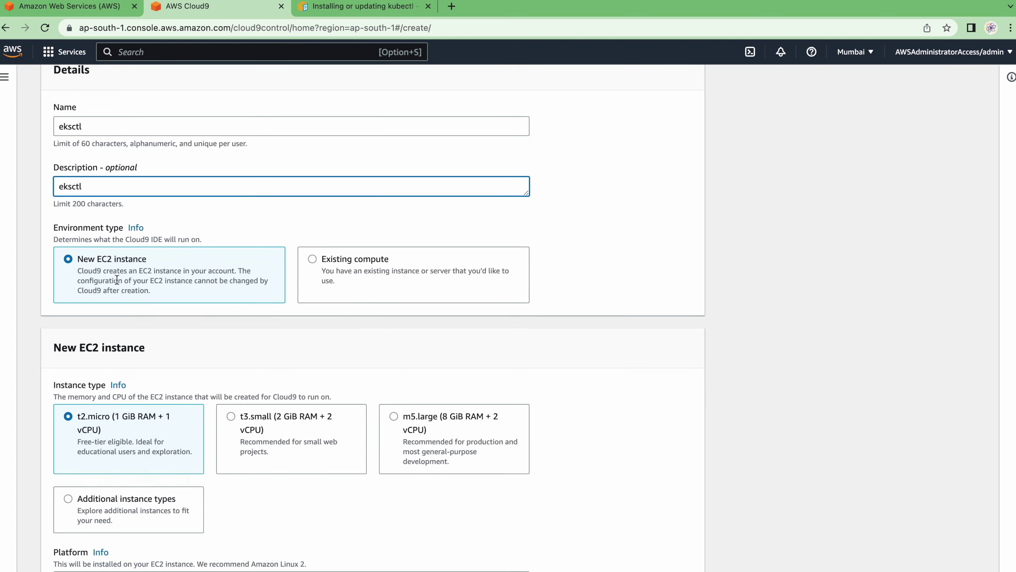
scroll(116, 278, "down", 3)
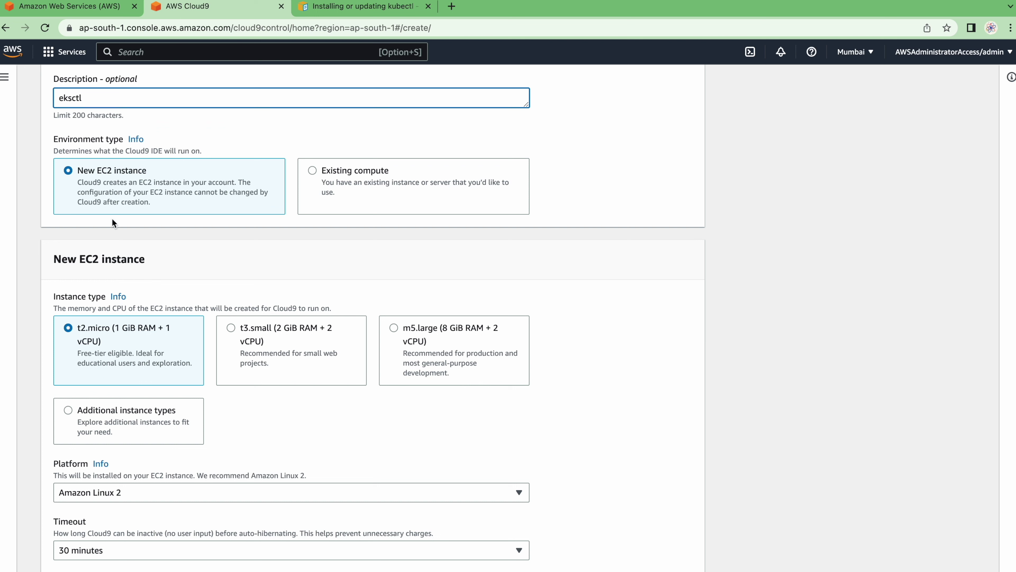
Review the new EC2 instance's type and platform options, keeping t2.micro and Amazon Linux 2.
left_click(111, 234)
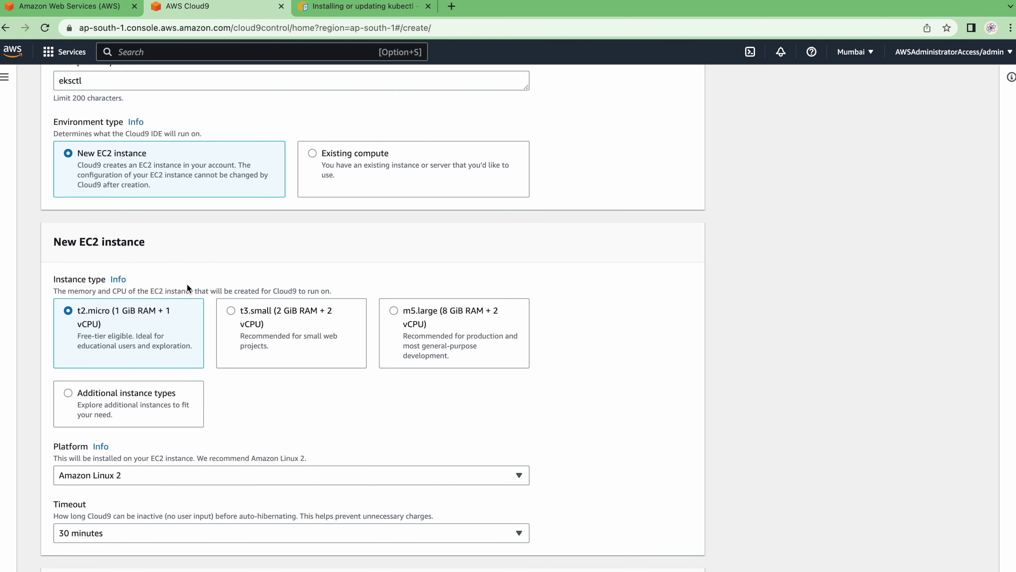
scroll(187, 284, "down", 2)
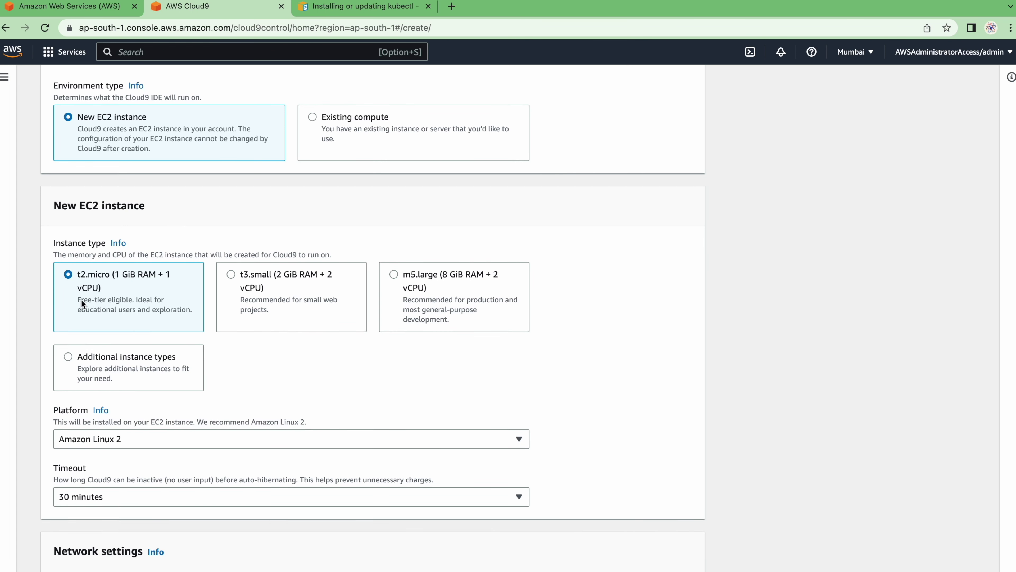
scroll(94, 304, "down", 4)
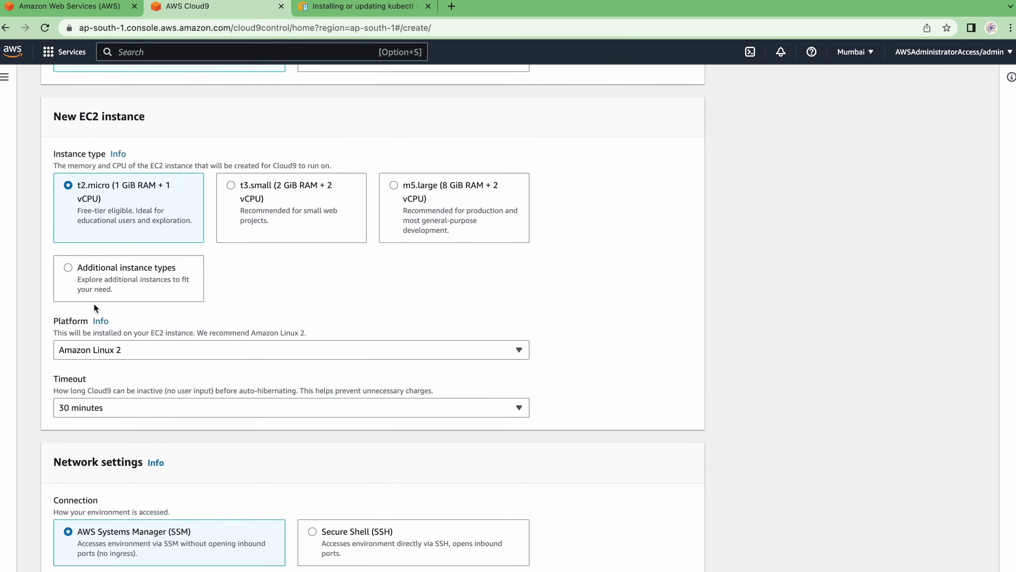
left_click(100, 326)
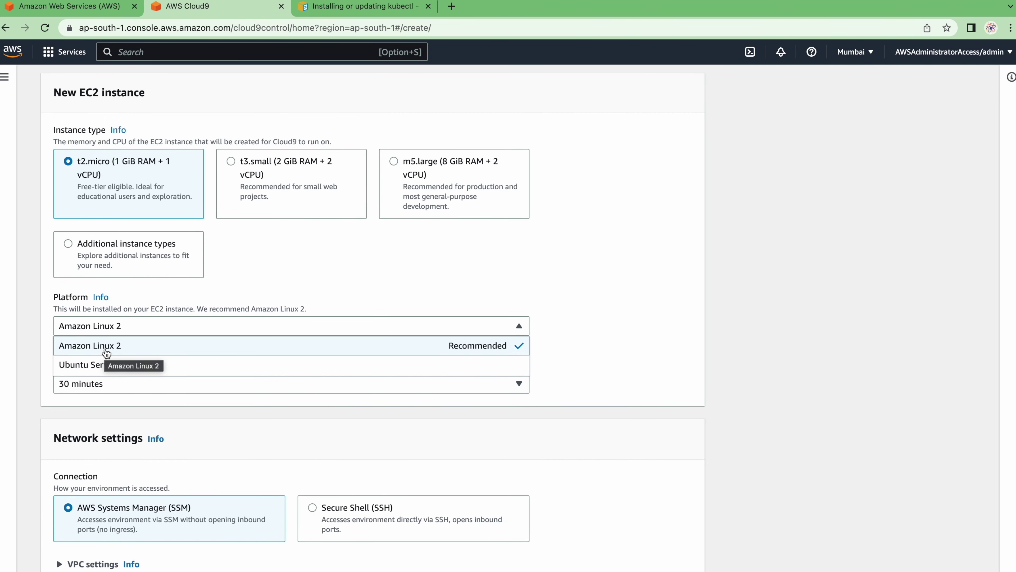
left_click(423, 293)
left_click(135, 334)
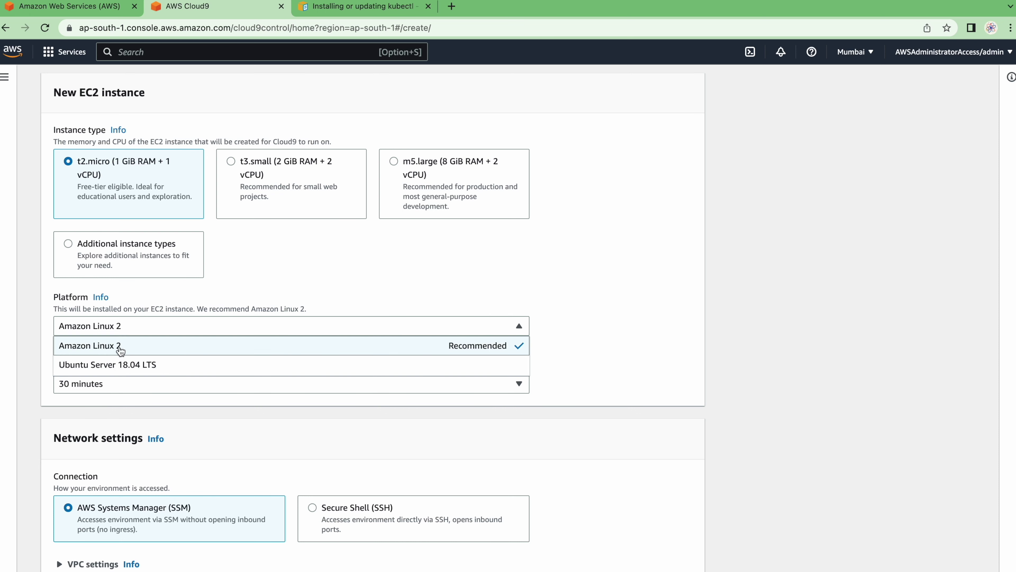
left_click(327, 280)
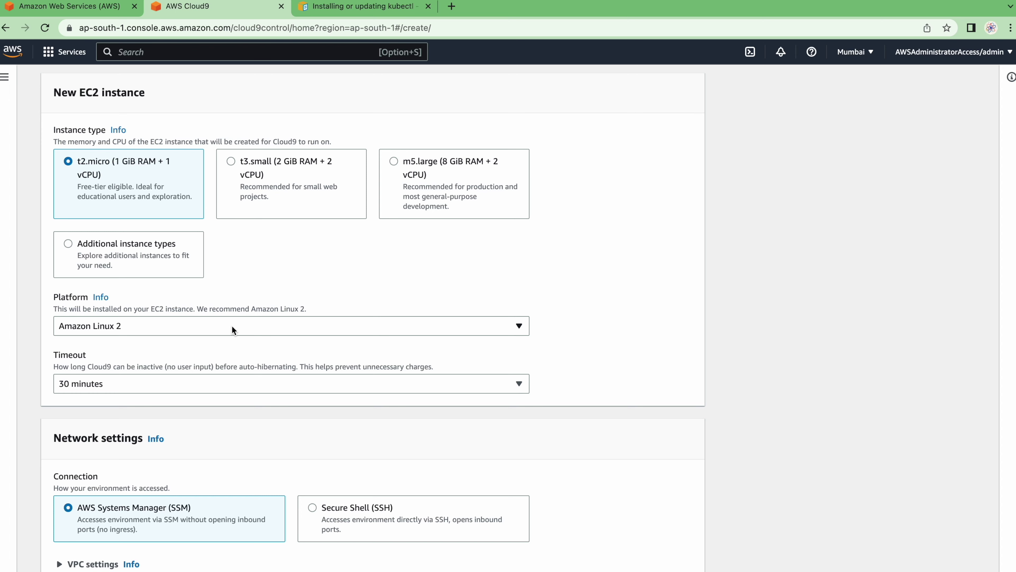
Expand the VPC settings under Network settings to review the selected VPC and subnet.
scroll(222, 349, "down", 5)
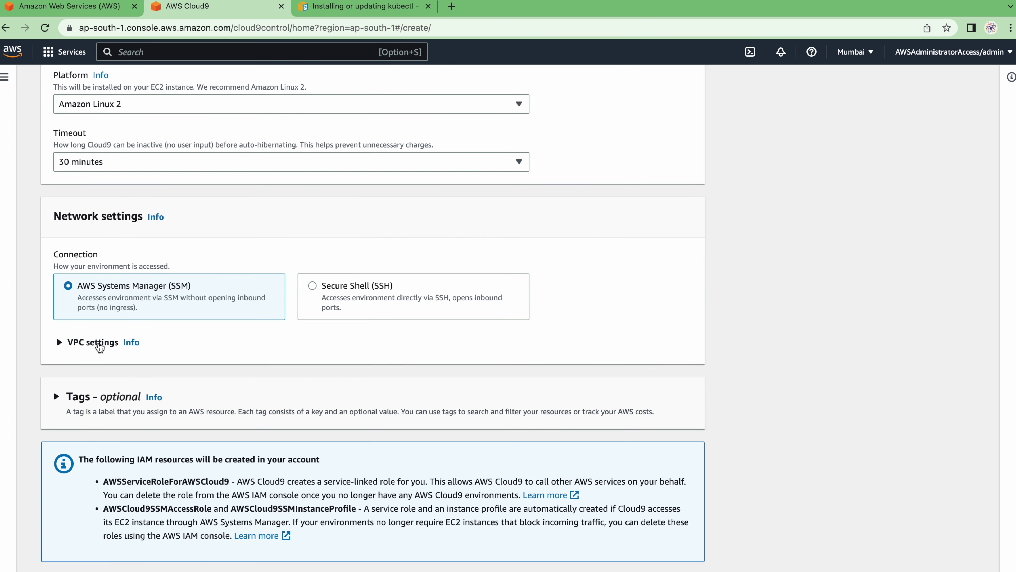
left_click(96, 343)
scroll(164, 393, "down", 4)
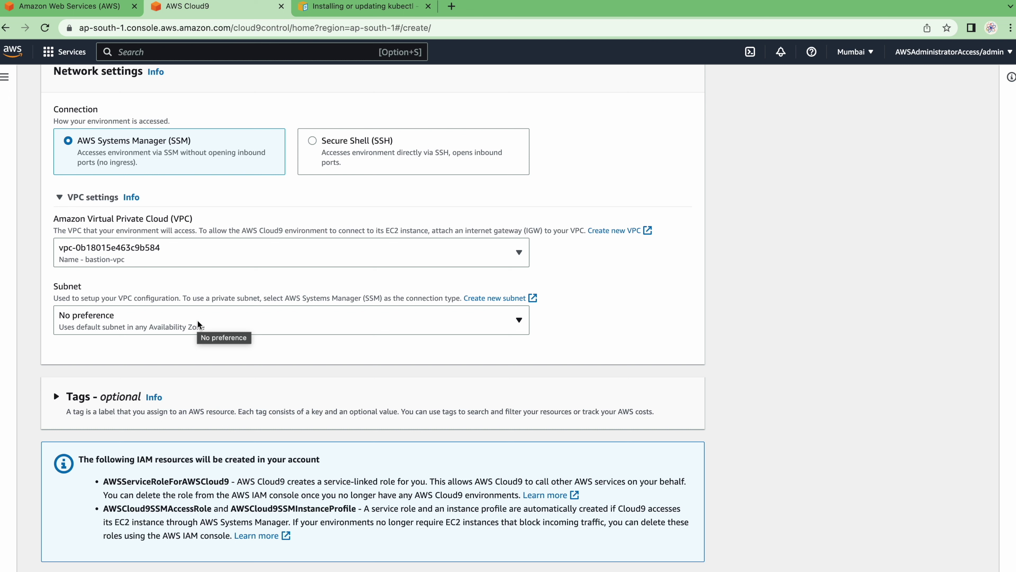
Add a tag with key org and value thecloudworld, and submit the form to create the environment.
left_click(78, 397)
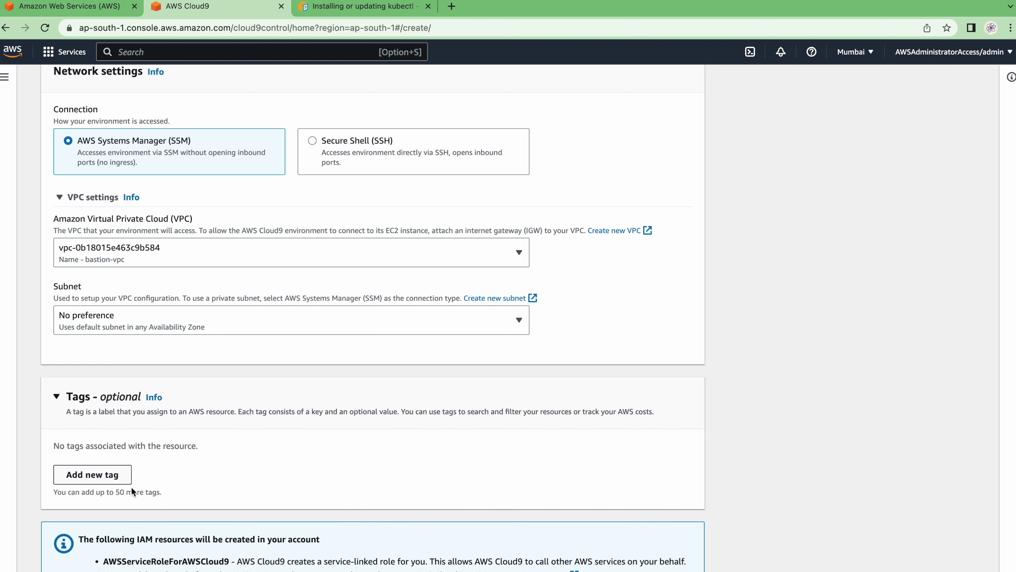
left_click(106, 472)
type("org")
key("Tab")
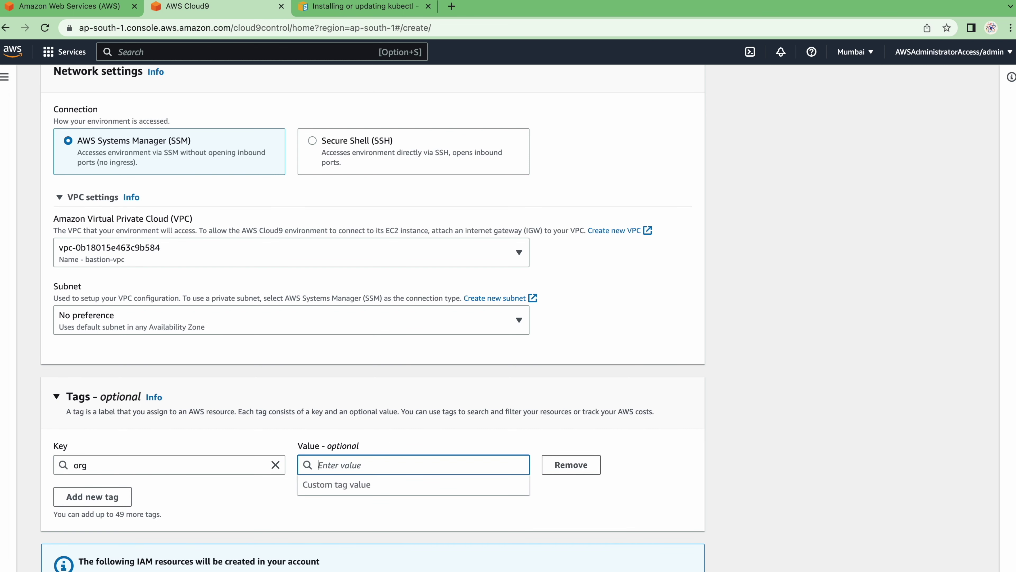
type("thecl")
key("BackSpace")
key("BackSpace")
type("clo")
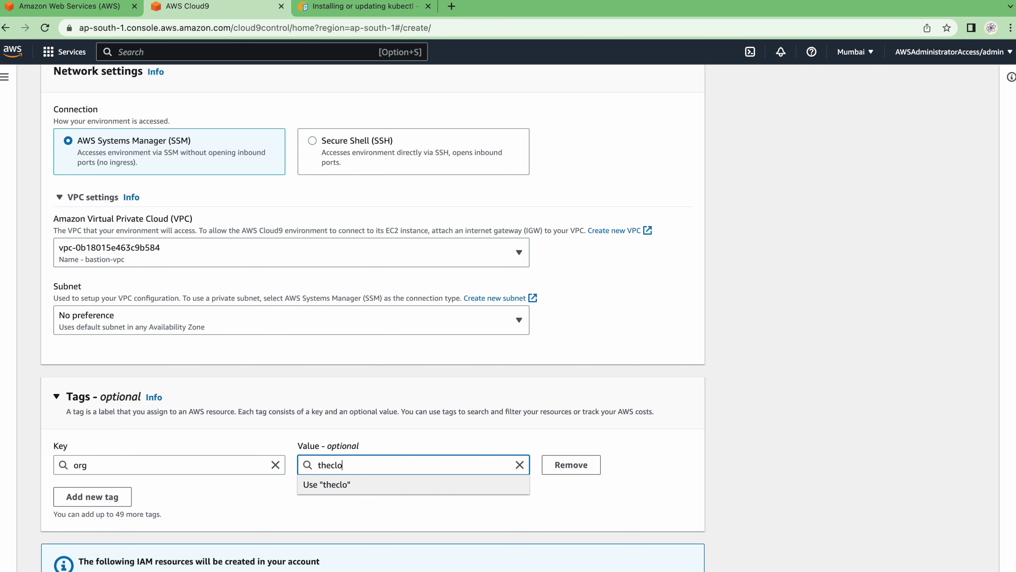
type("udworld")
scroll(372, 320, "down", 3)
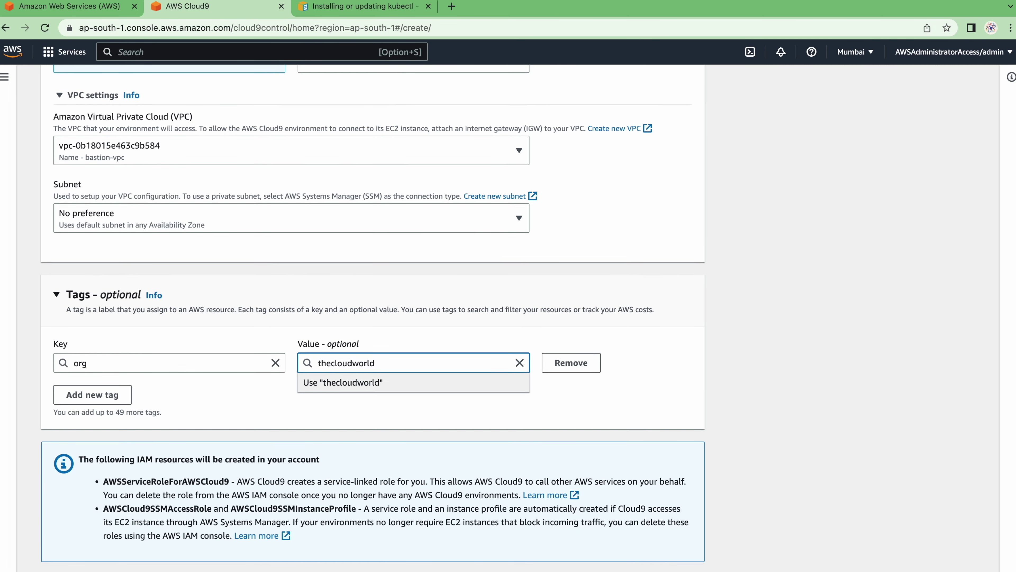
key("Tab")
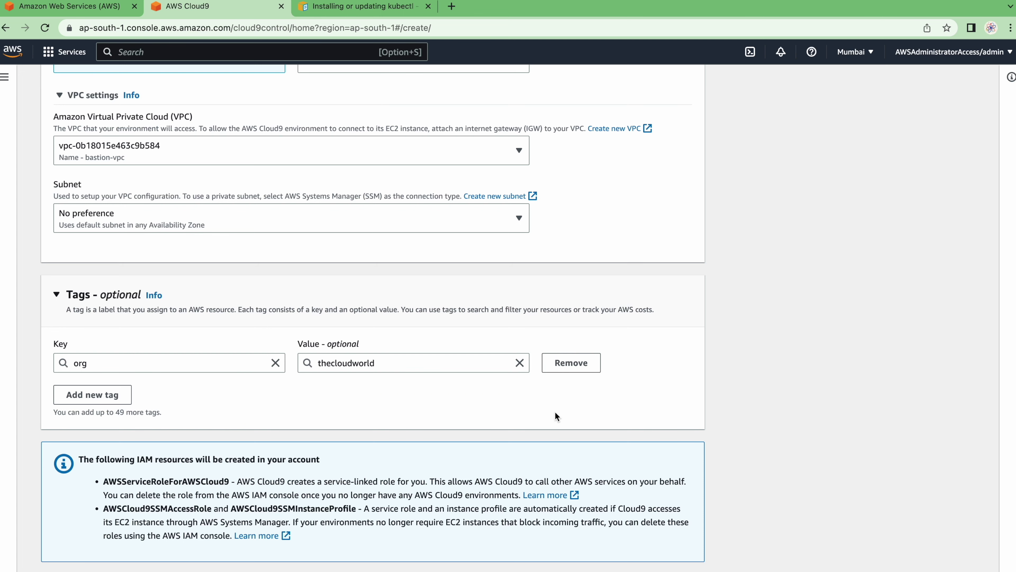
key("Return")
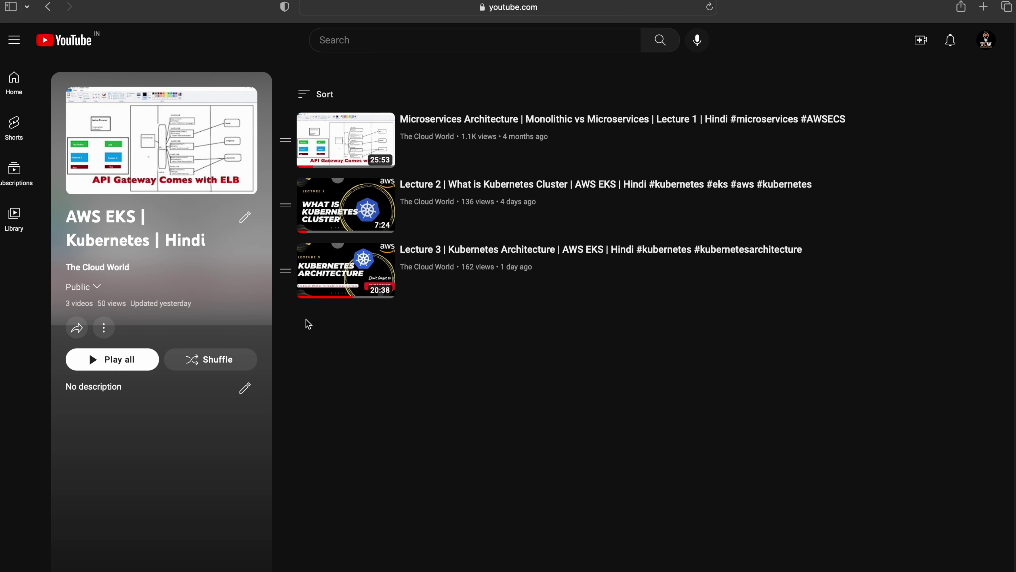
Browse the channel's playlist overview on YouTube.
left_click(48, 8)
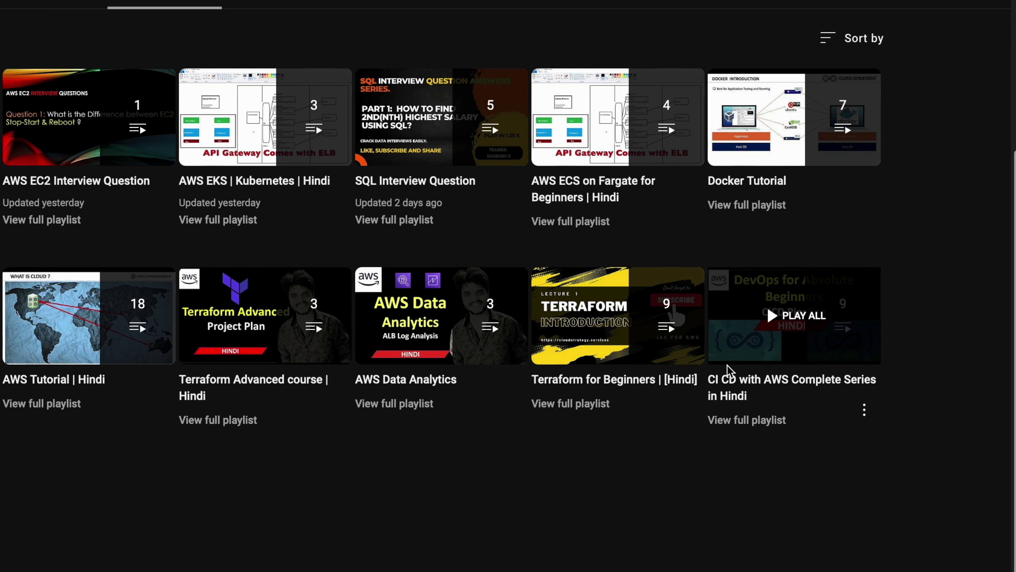
scroll(549, 352, "up", 5)
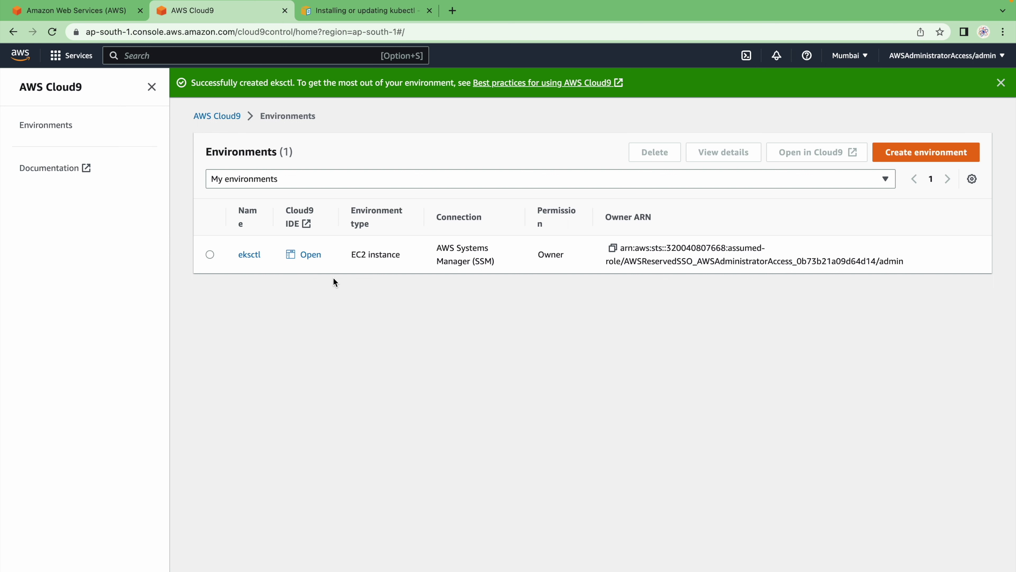
Open the eksctl environment in the Cloud9 IDE and display its README.md file.
left_click(308, 253)
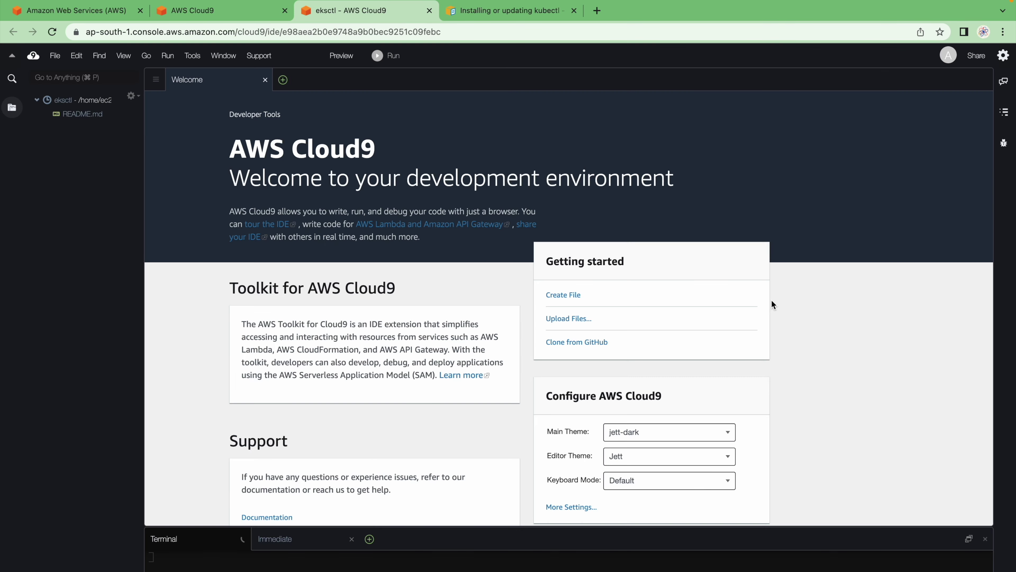
left_click(518, 290)
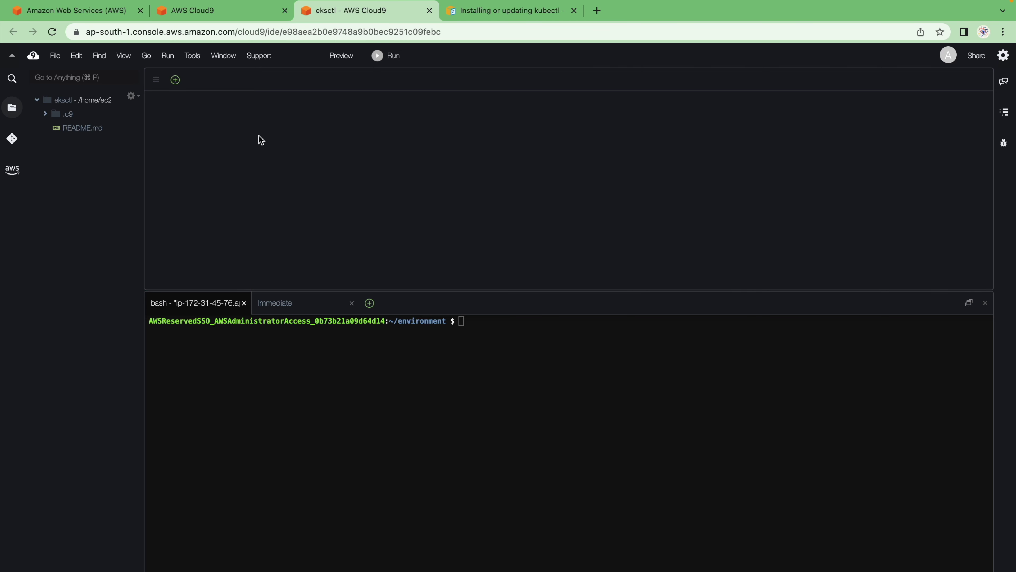
double_click(80, 132)
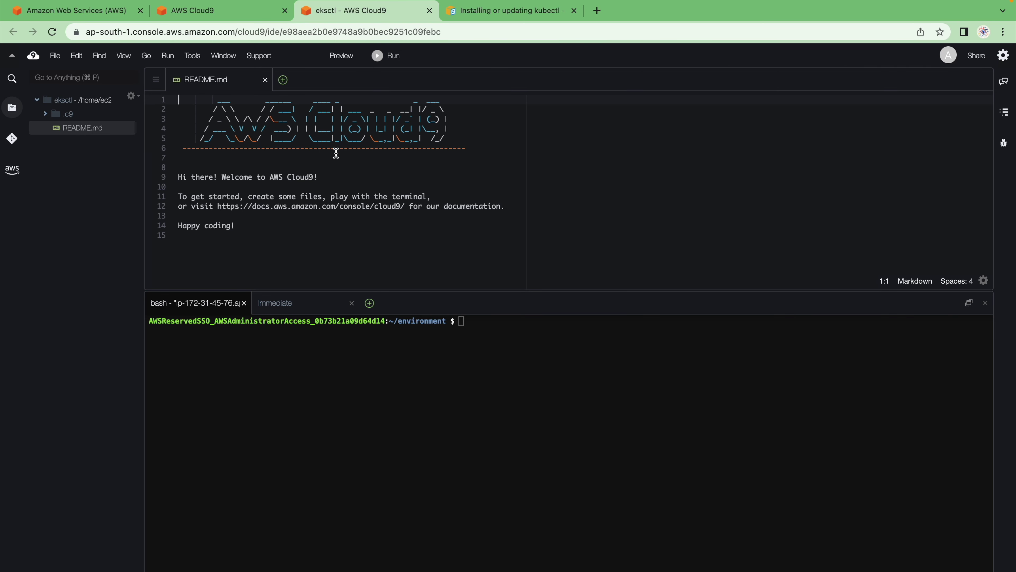
left_click(283, 79)
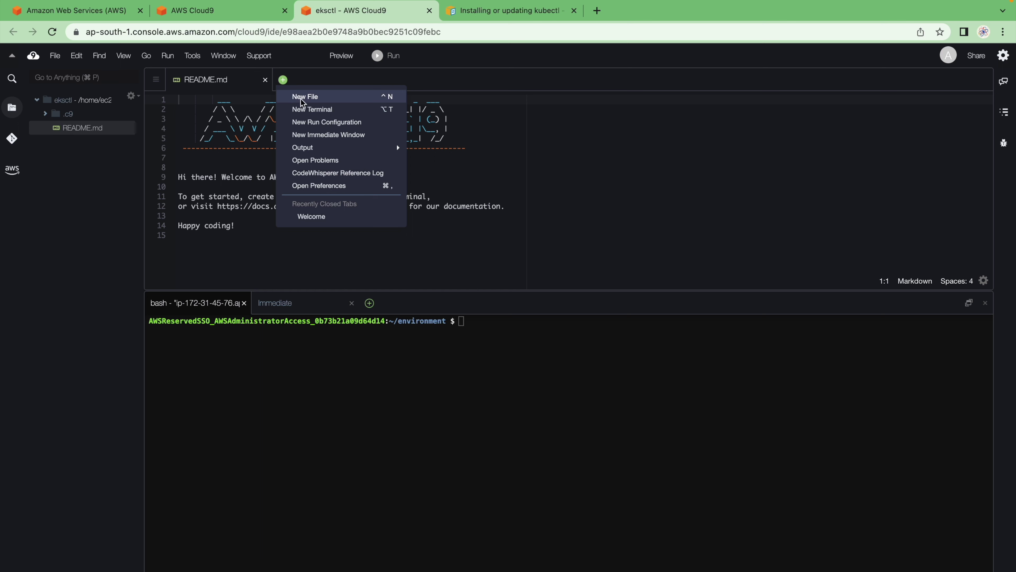
left_click(224, 141)
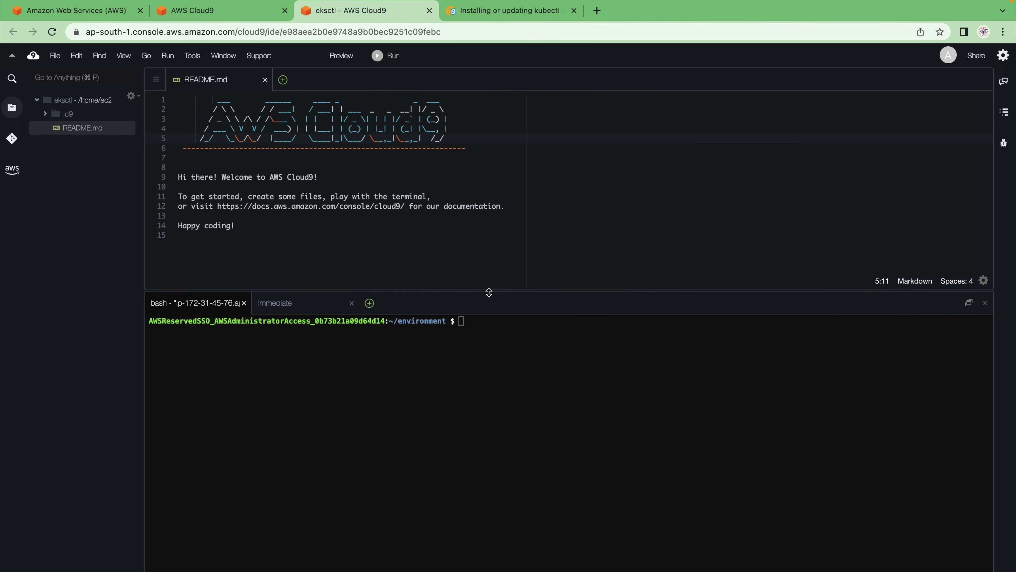
Give the editor pane more height above the terminal, and run ls and pwd in the terminal.
left_click_drag(493, 292, 493, 340)
left_click(477, 412)
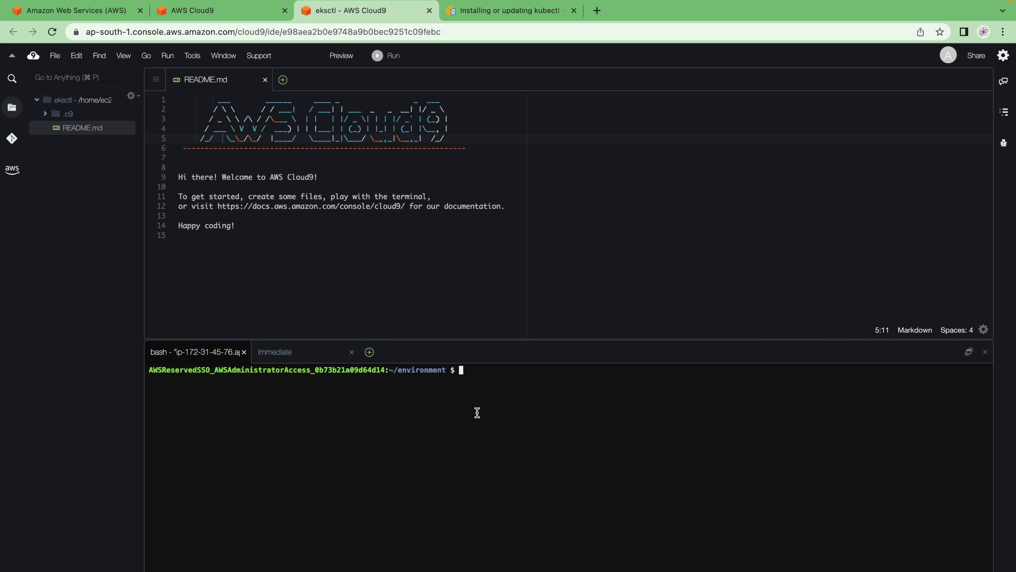
type("ls")
key("Return")
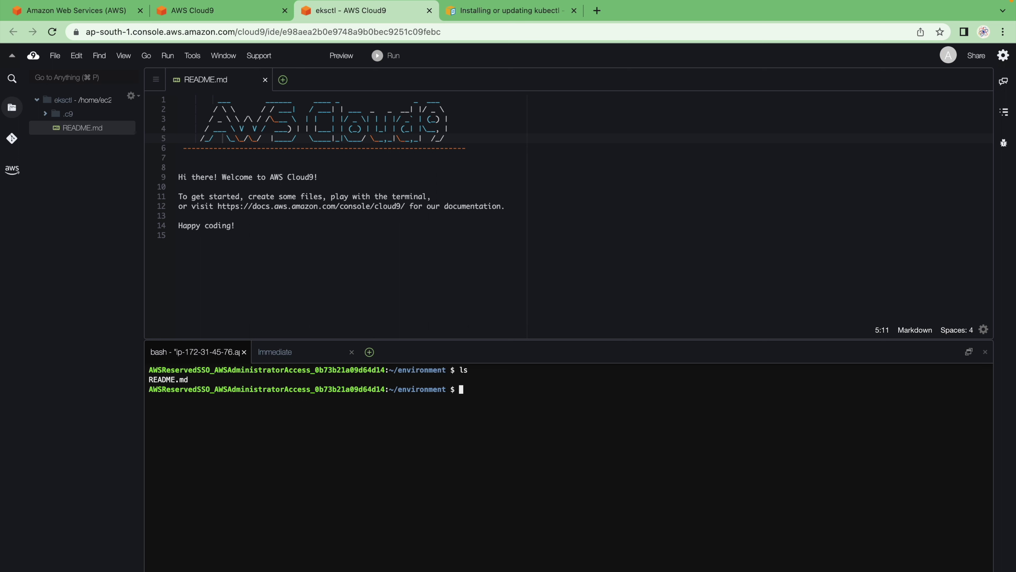
type("pwd")
key("Return")
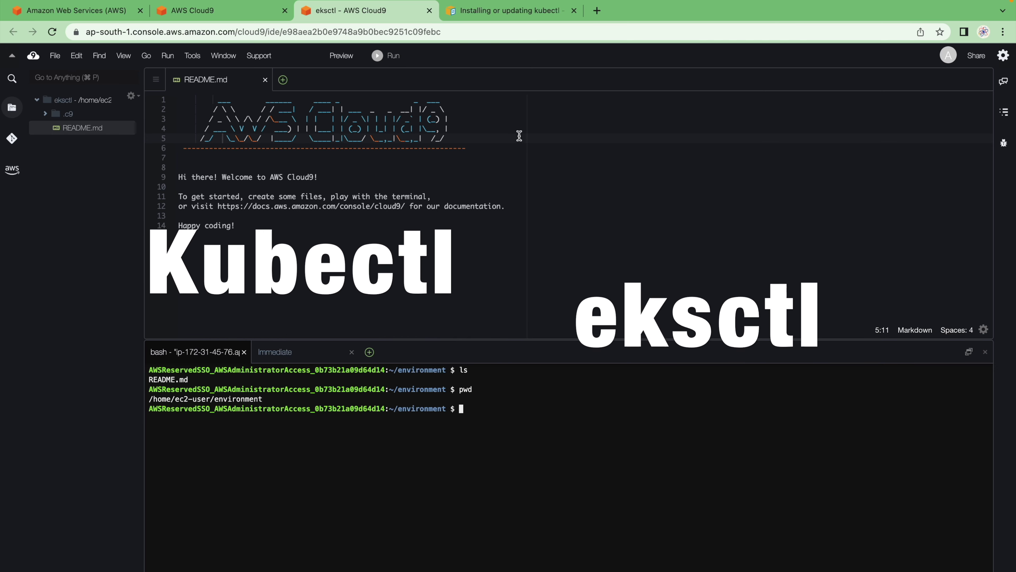
Look through the Amazon EKS user guide's installation pages for kubectl and eksctl.
left_click(482, 16)
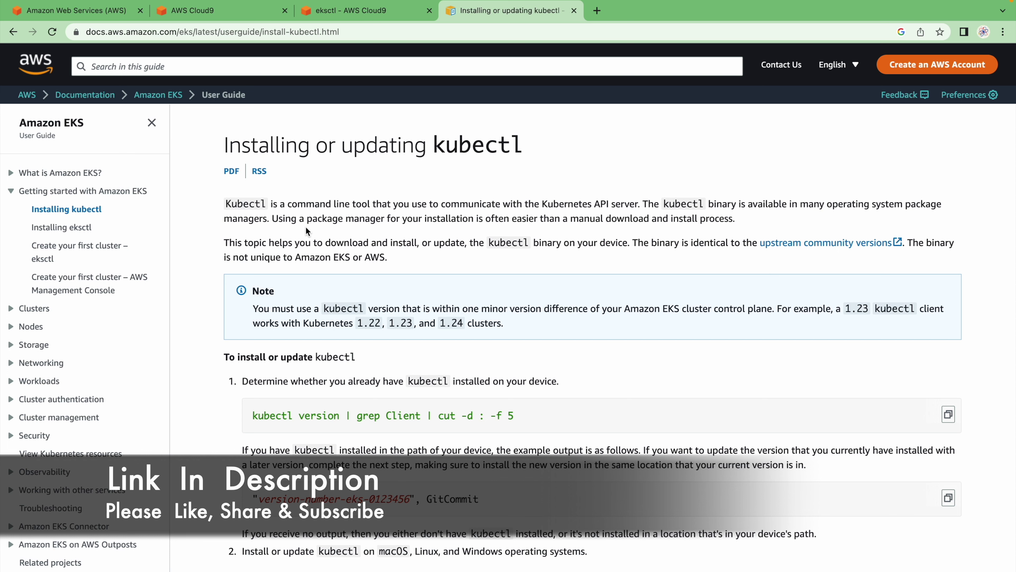
left_click(75, 228)
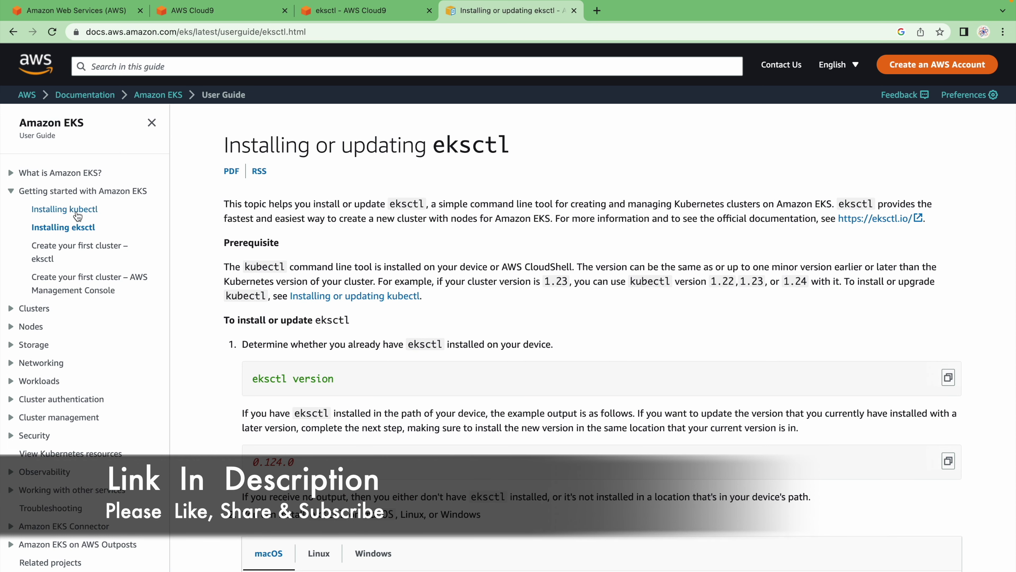
left_click(77, 215)
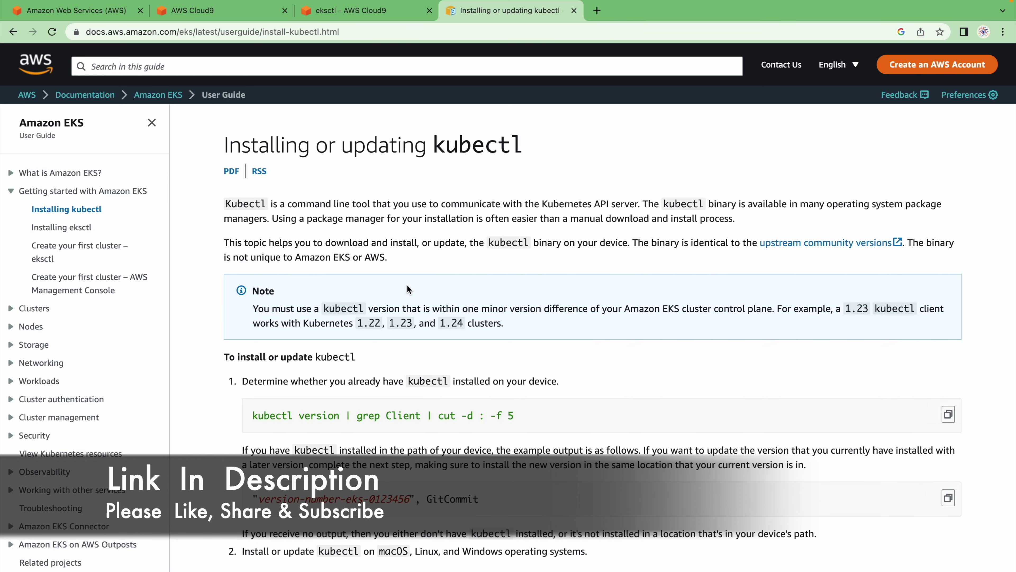
scroll(408, 284, "down", 8)
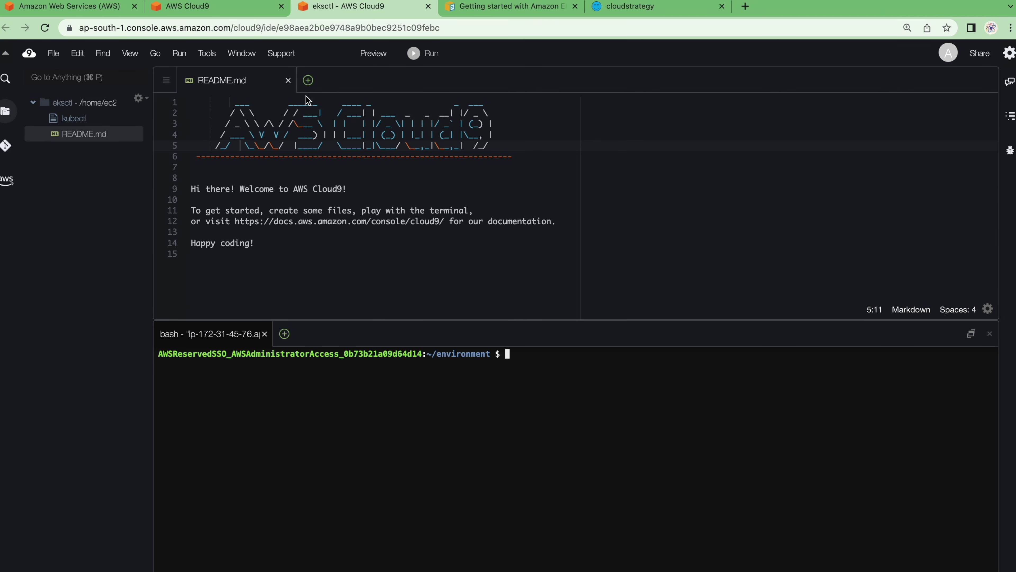
Close README.md and turn off AWS managed temporary credentials in the environment's AWS settings, closing the preferences when done.
left_click(288, 81)
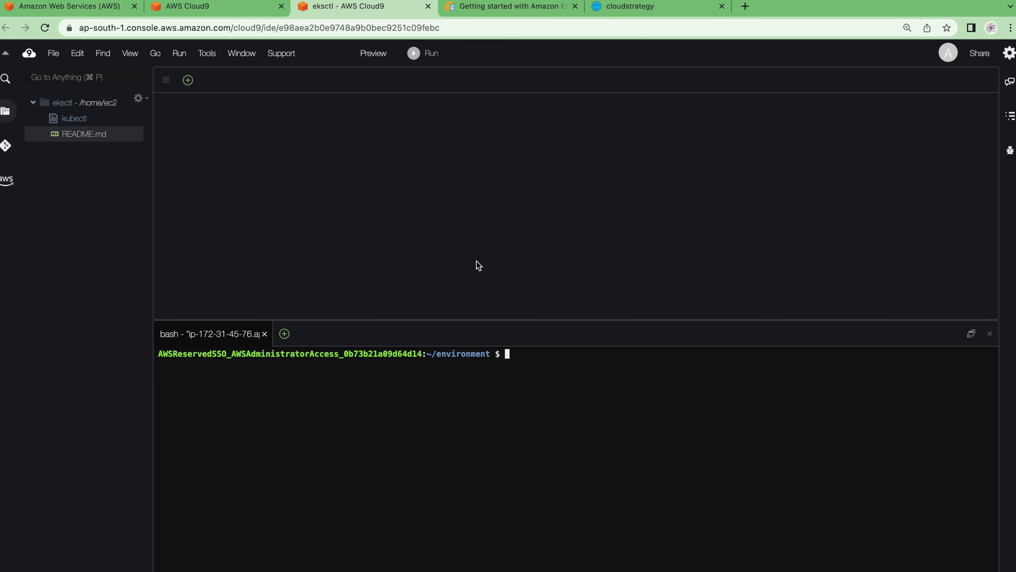
left_click(1013, 55)
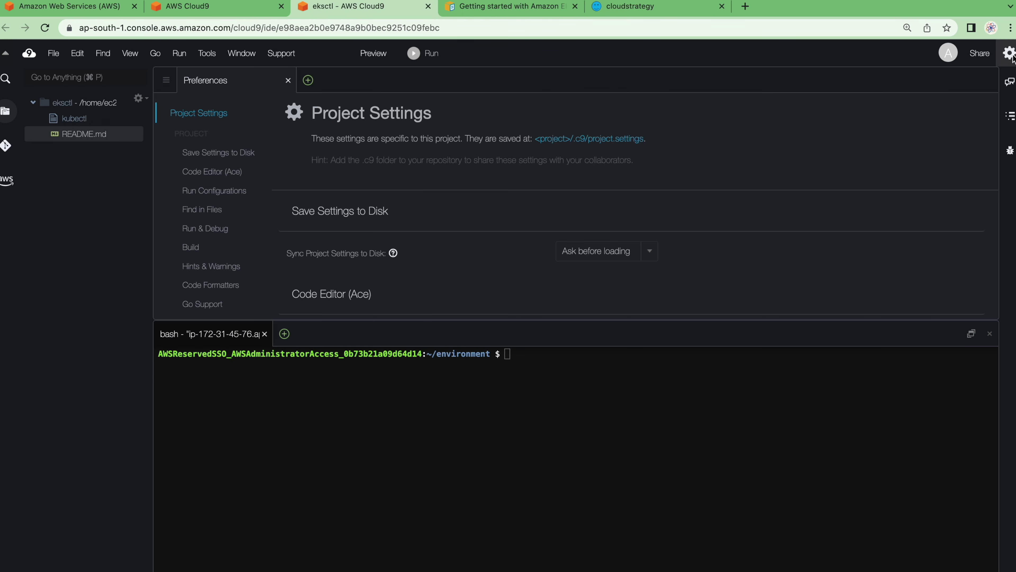
scroll(211, 248, "down", 10)
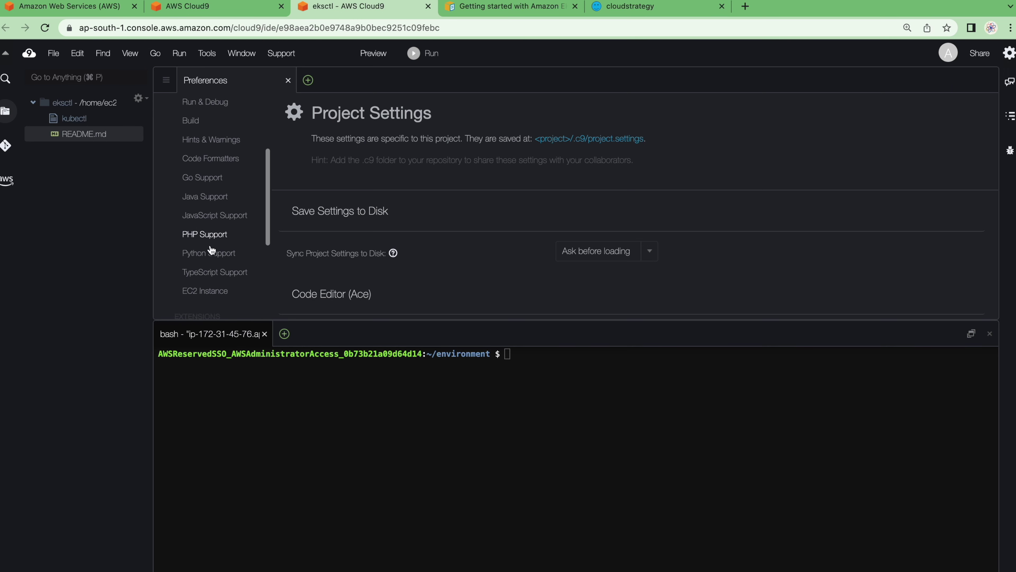
left_click(206, 241)
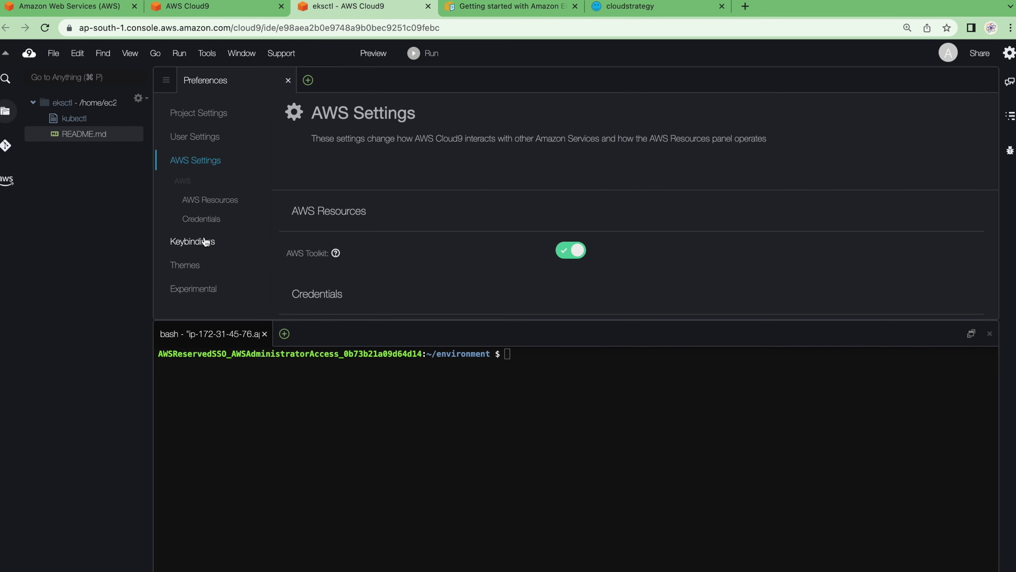
scroll(475, 236, "down", 5)
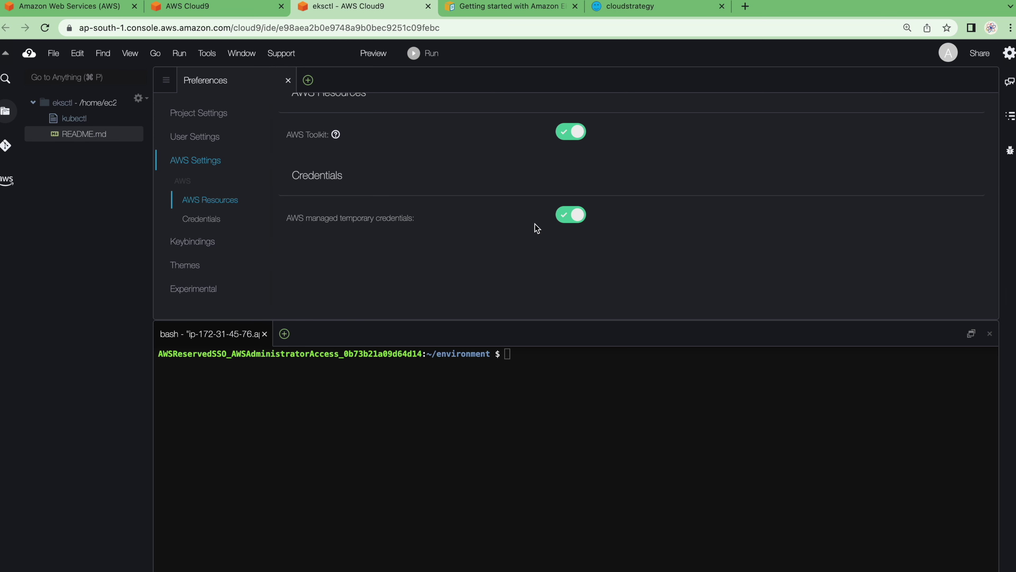
left_click(565, 216)
left_click(288, 80)
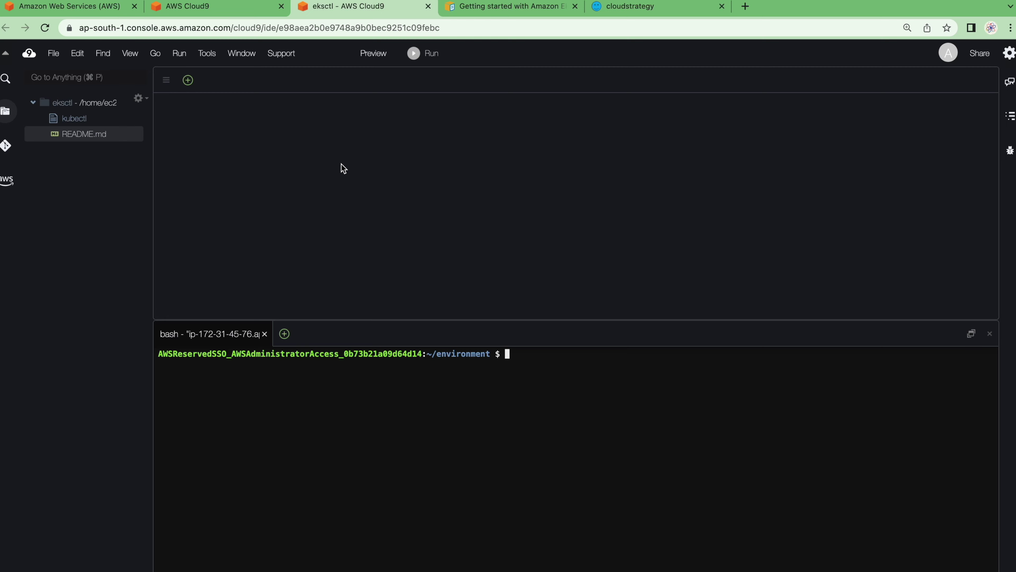
From the AWS Cloud9 console, search the services for ec2 and open the EC2 dashboard in a new browser tab.
left_click(242, 11)
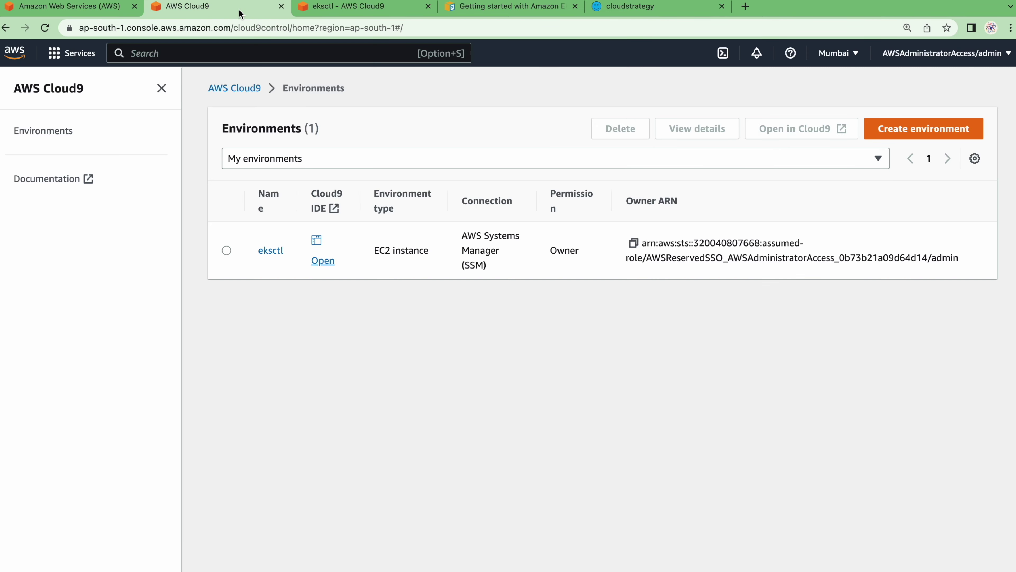
left_click(184, 56)
type("i")
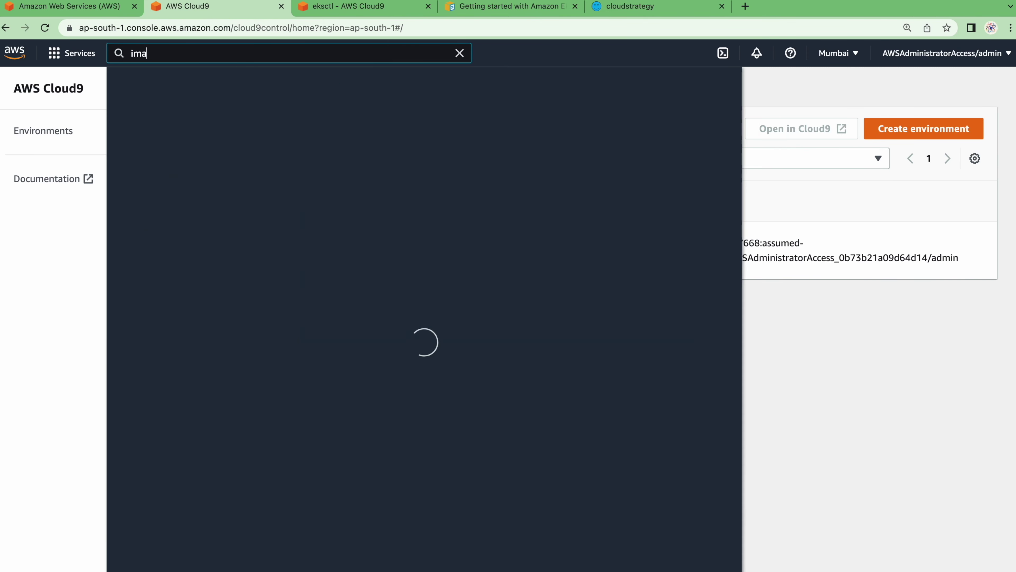
type("am")
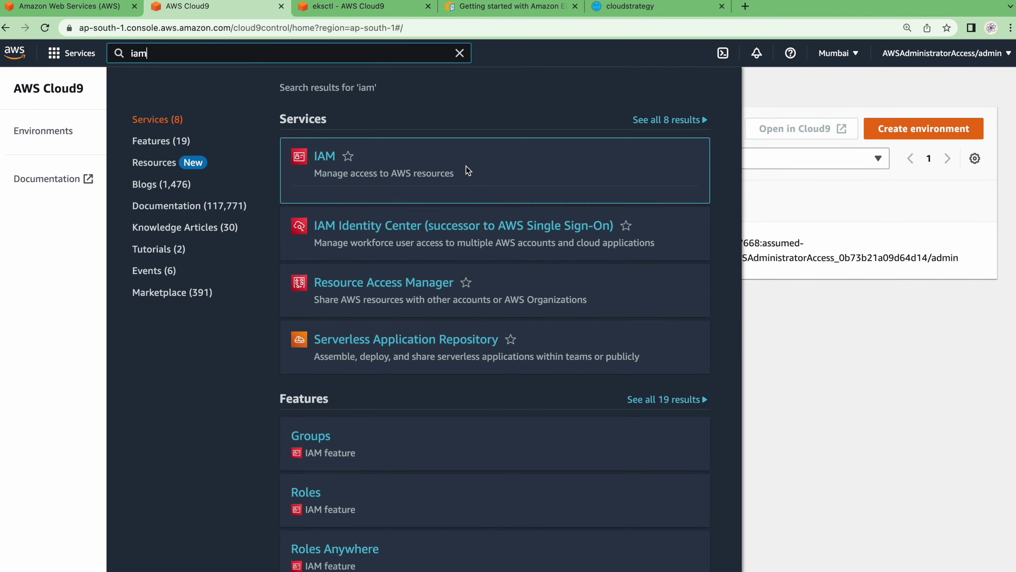
key("ctrl+a")
type("ec3")
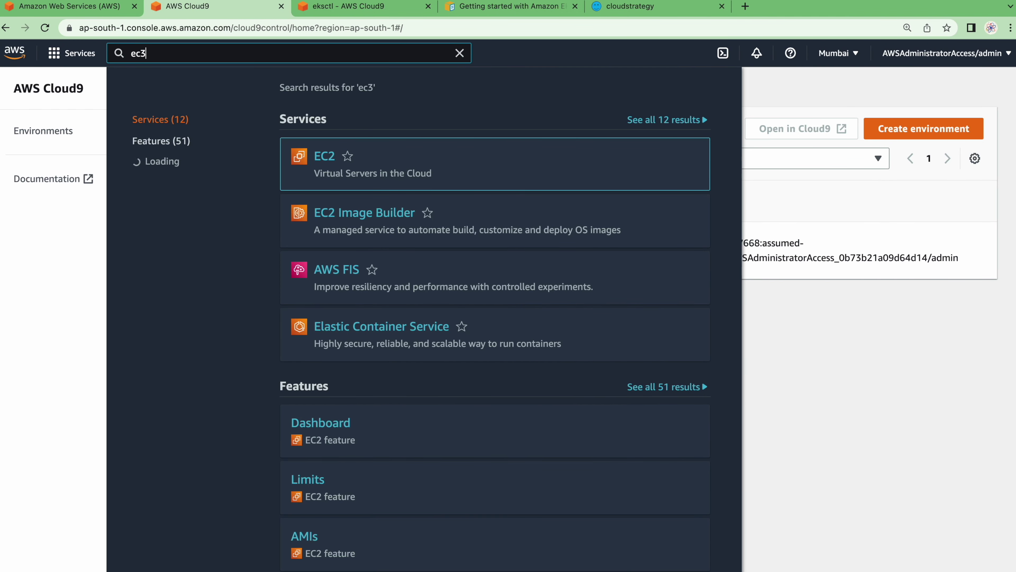
key("BackSpace")
type("2")
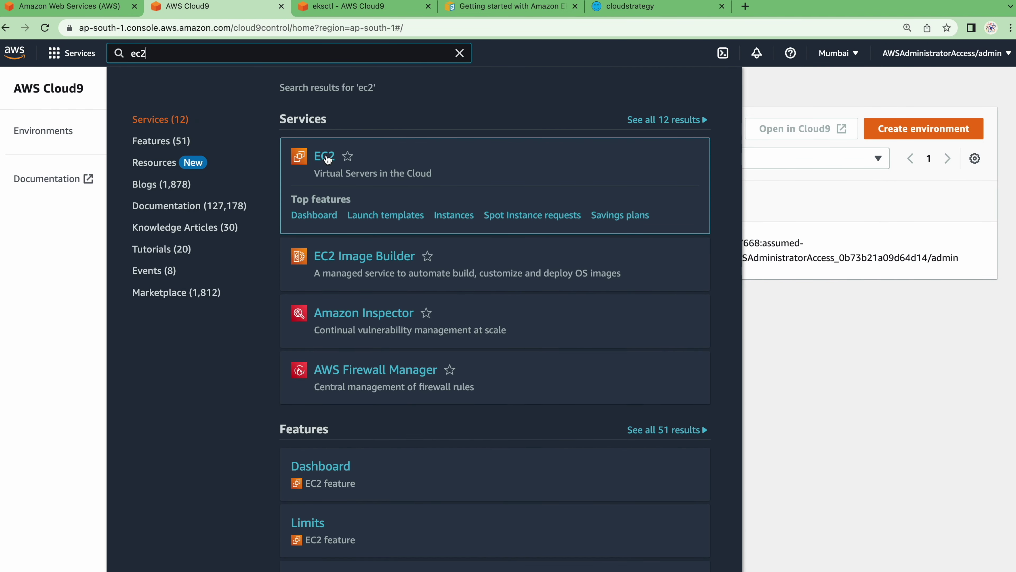
right_click(327, 159)
left_click(344, 165)
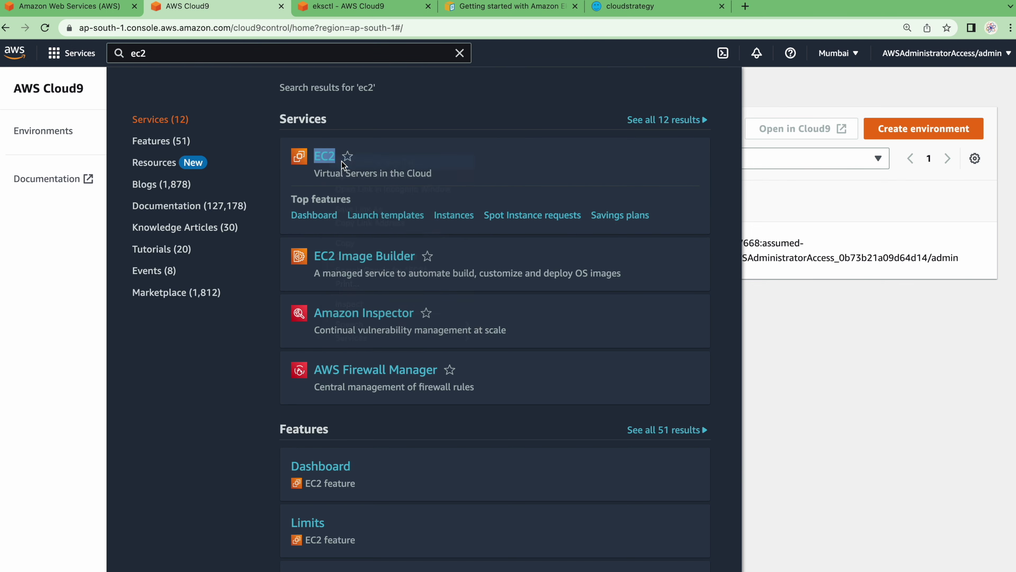
left_click(456, 53)
left_click(500, 6)
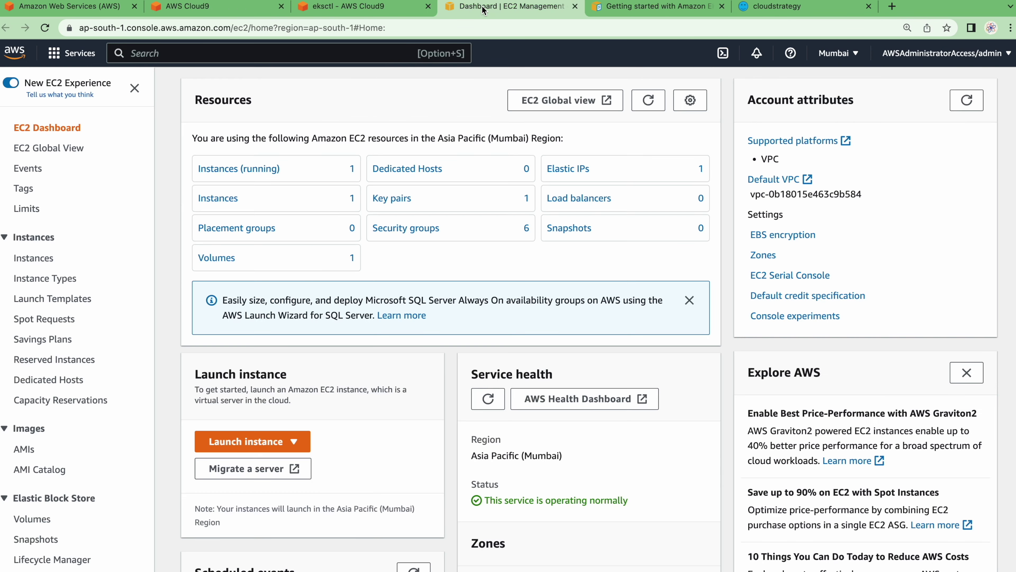
List the running EC2 instances, select the aws-cloud9-eksctl instance and widen the Name column.
left_click(270, 168)
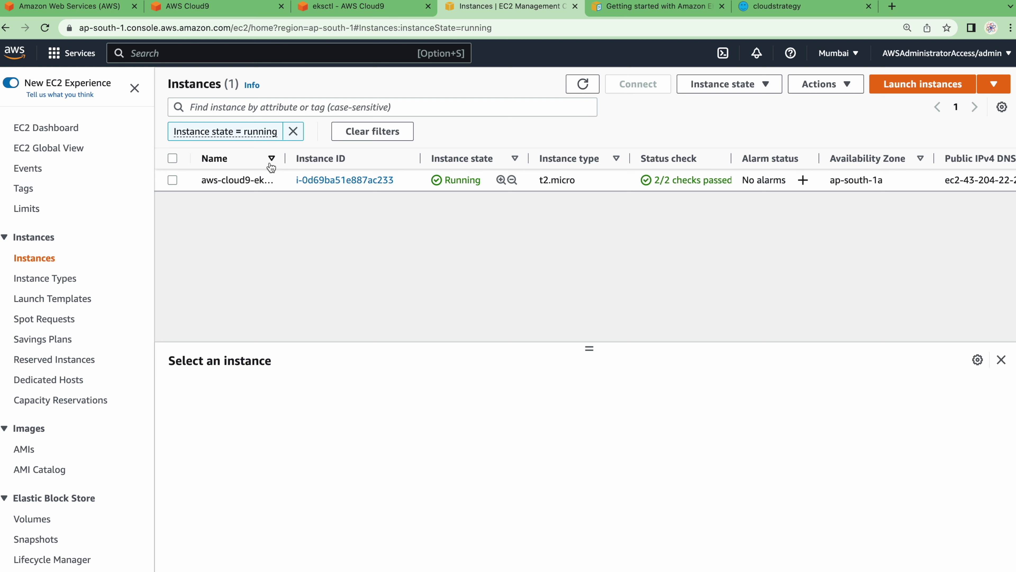
left_click(224, 181)
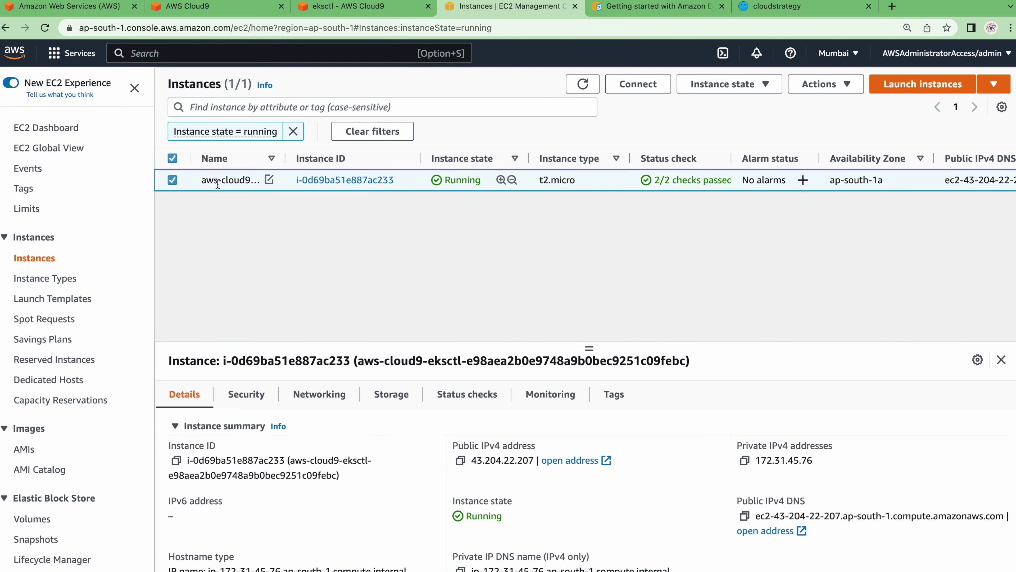
left_click_drag(283, 159, 352, 159)
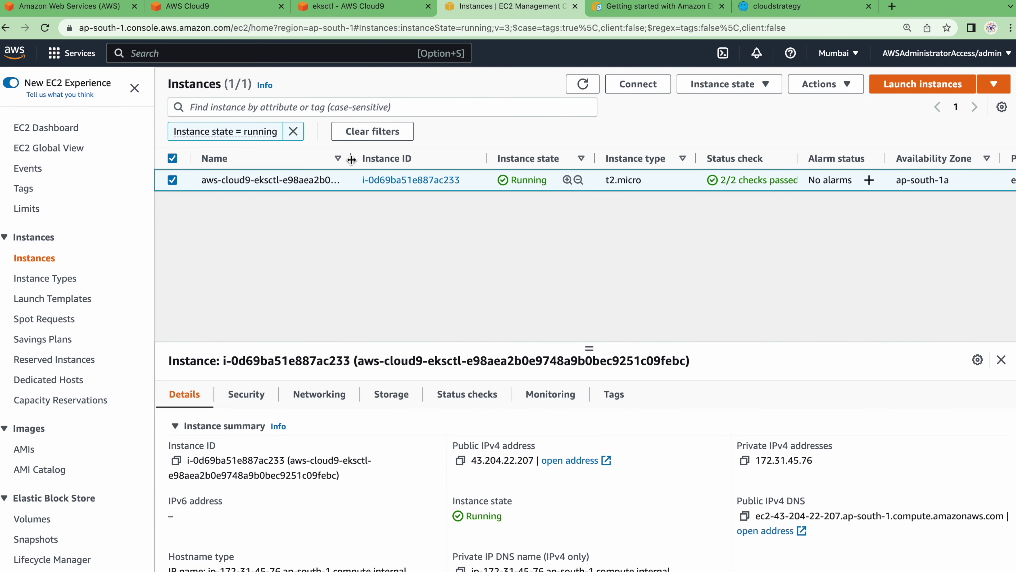
Examine the selected Cloud9 instance's details, including its instance profile ARN, AMI and host settings.
scroll(304, 461, "down", 3)
scroll(304, 461, "down", 4)
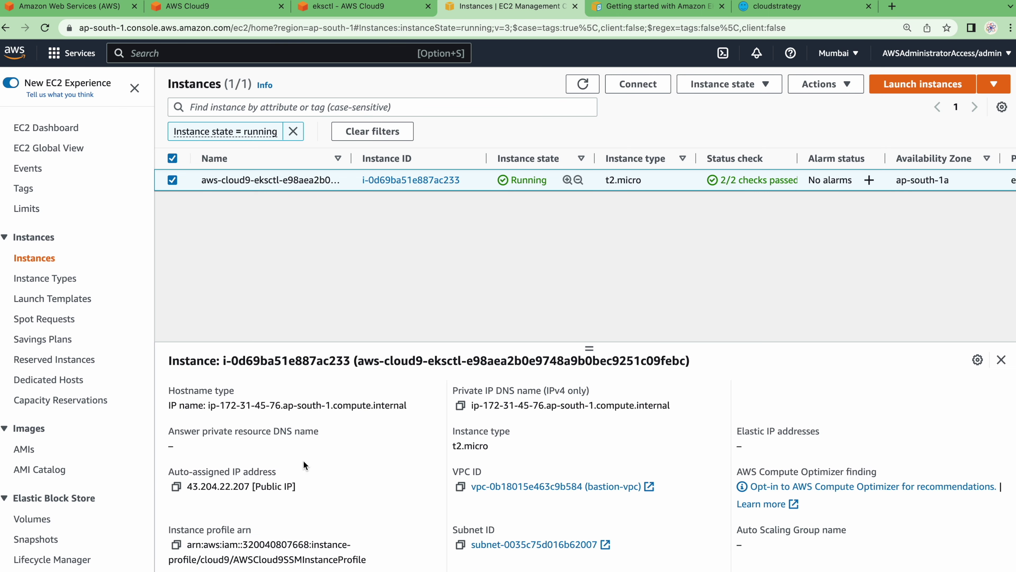
scroll(303, 461, "up", 6)
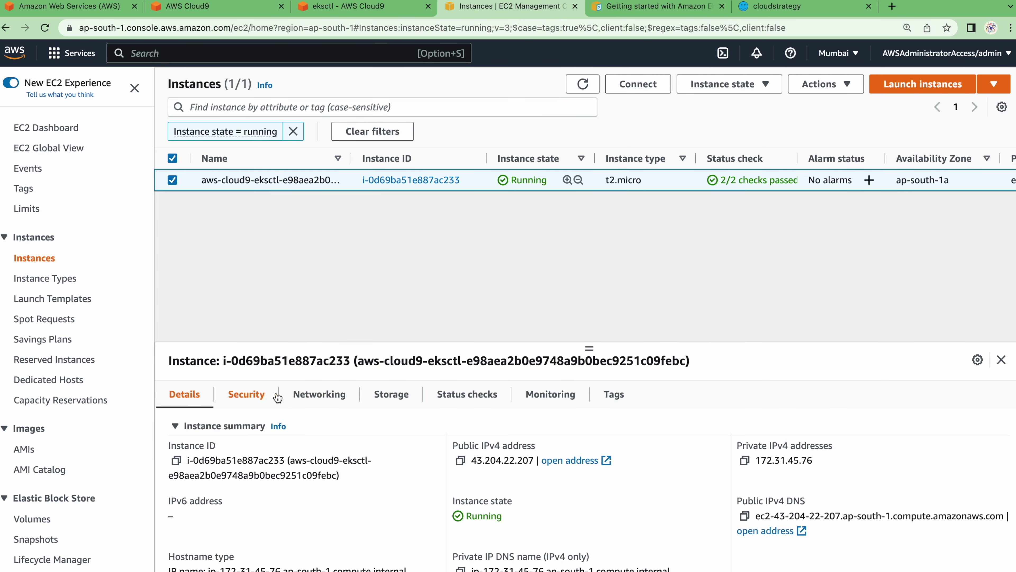
scroll(348, 464, "down", 10)
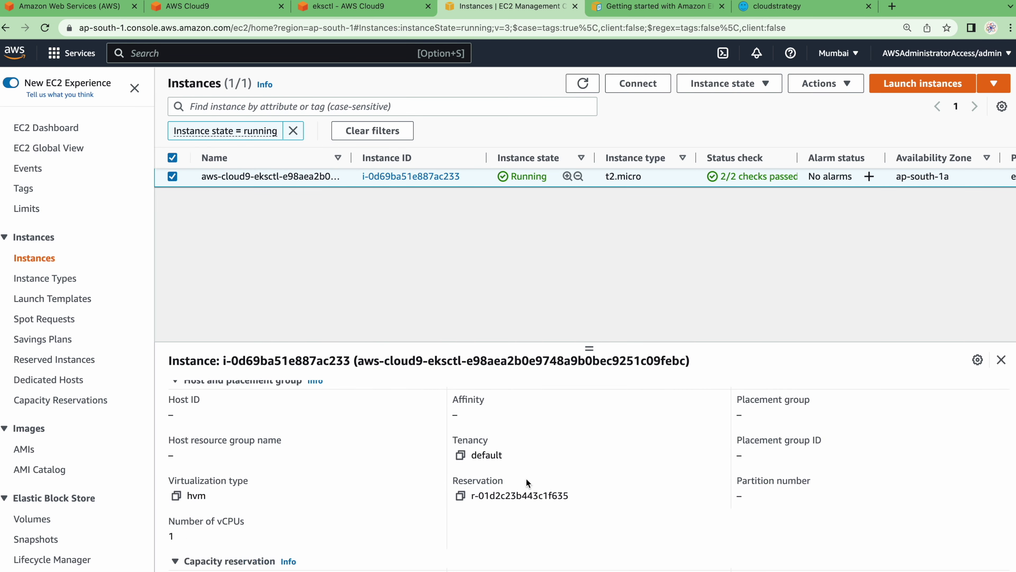
scroll(387, 449, "up", 6)
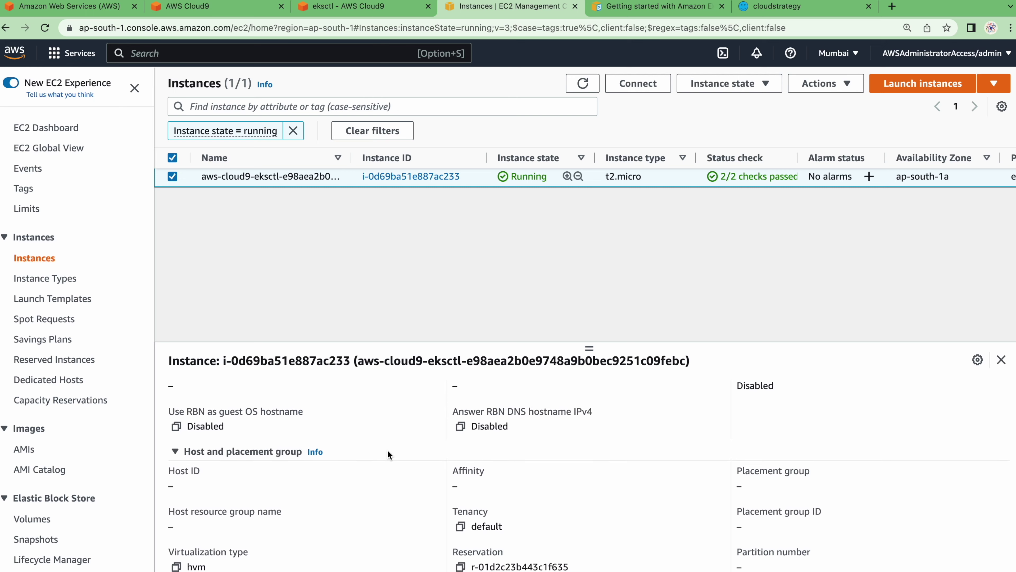
scroll(386, 449, "up", 5)
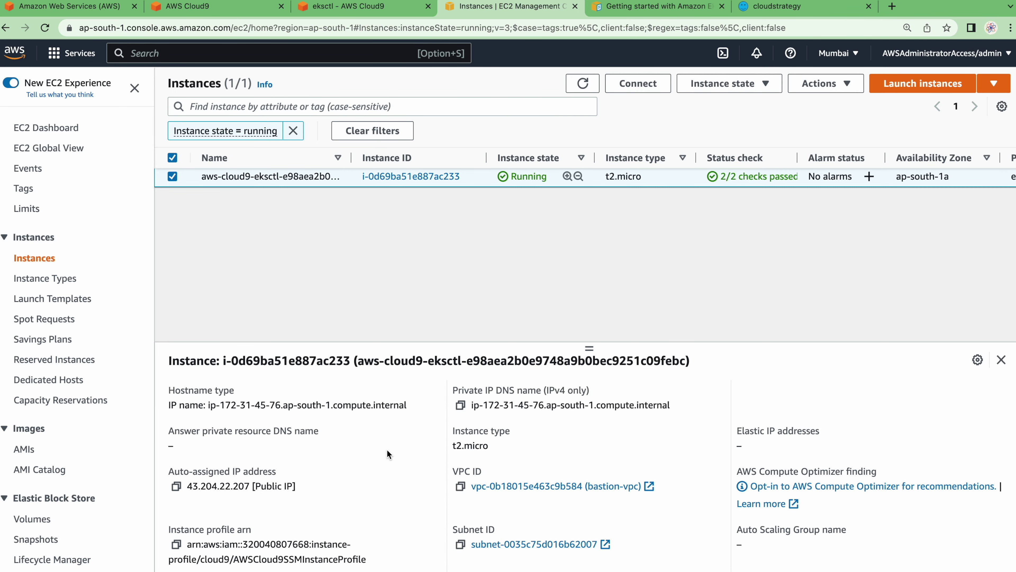
scroll(387, 449, "down", 3)
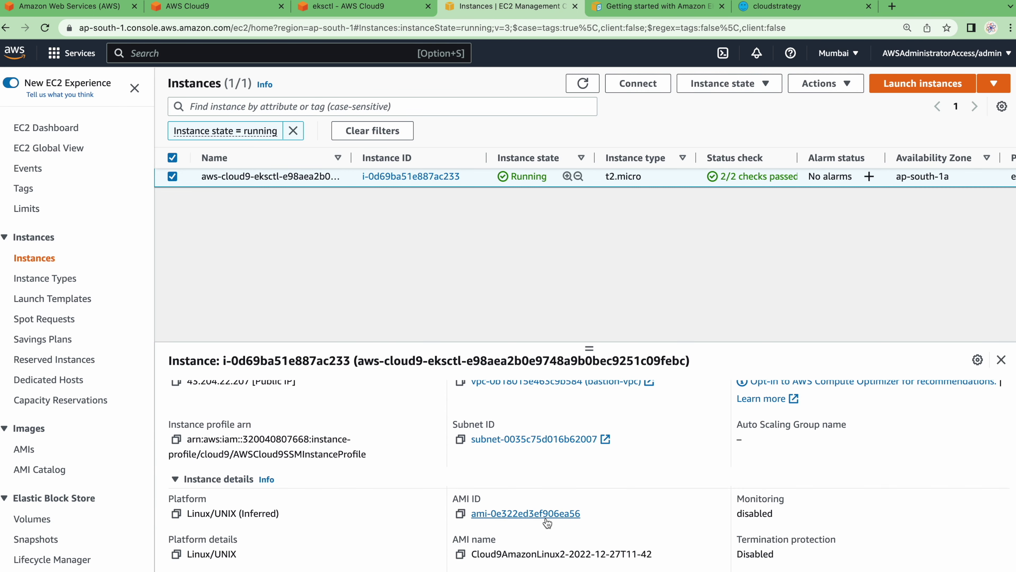
scroll(547, 522, "down", 2)
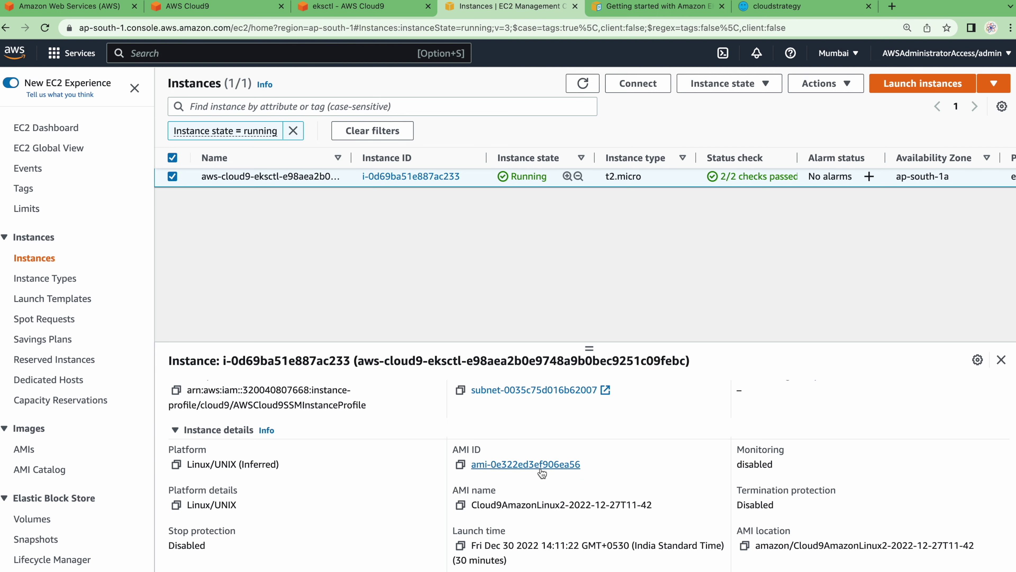
scroll(330, 383, "up", 5)
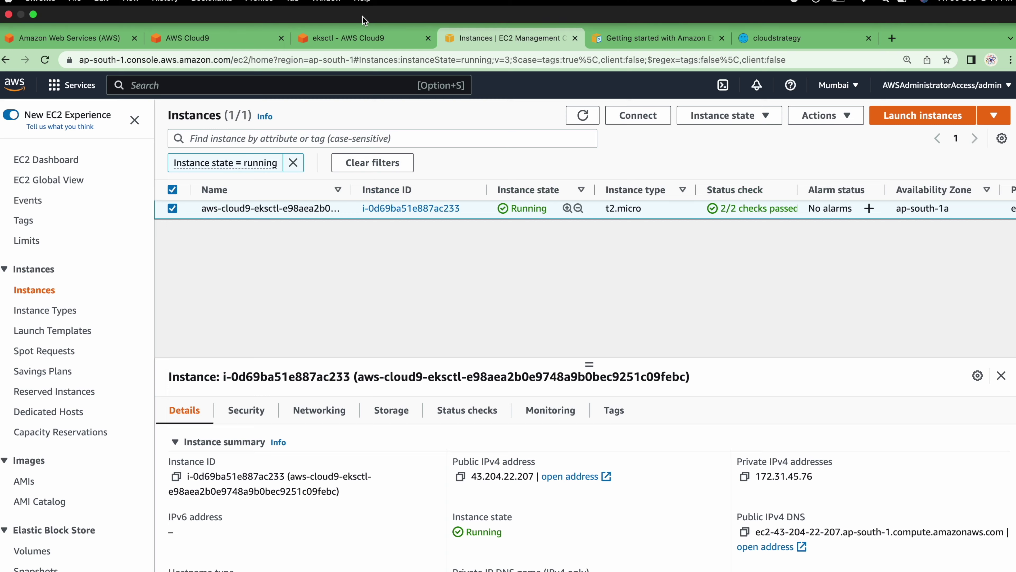
Return to the eksctl Cloud9 IDE, run aws s3 ls in the terminal and highlight the end of its output message.
left_click(352, 7)
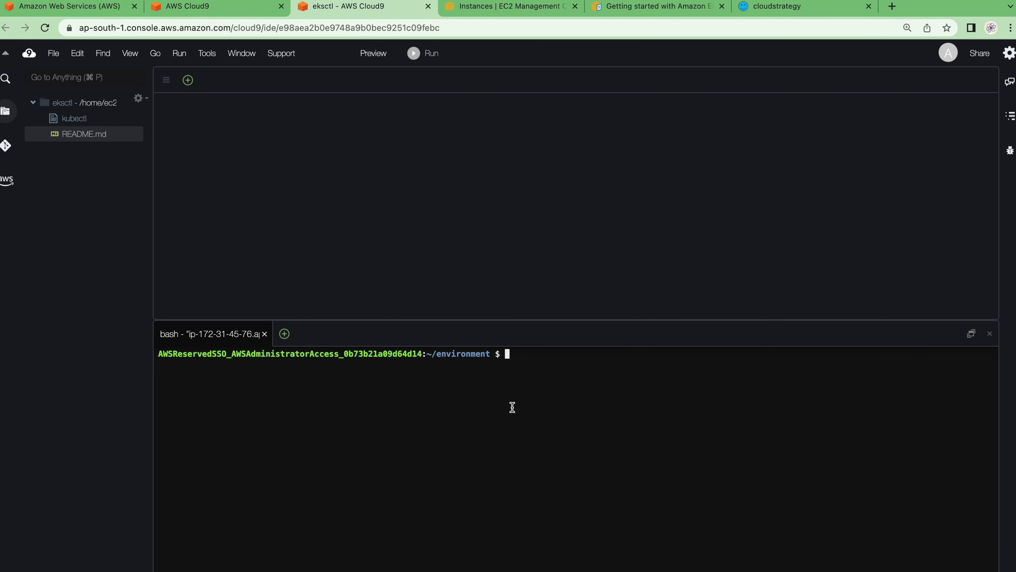
type("aws s3 ls")
key("Return")
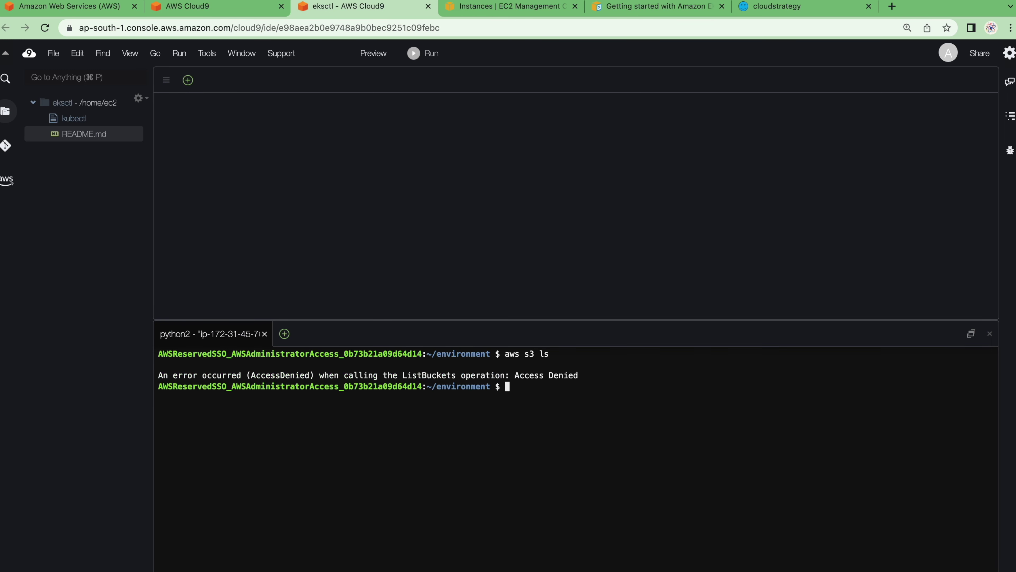
left_click_drag(514, 376, 580, 375)
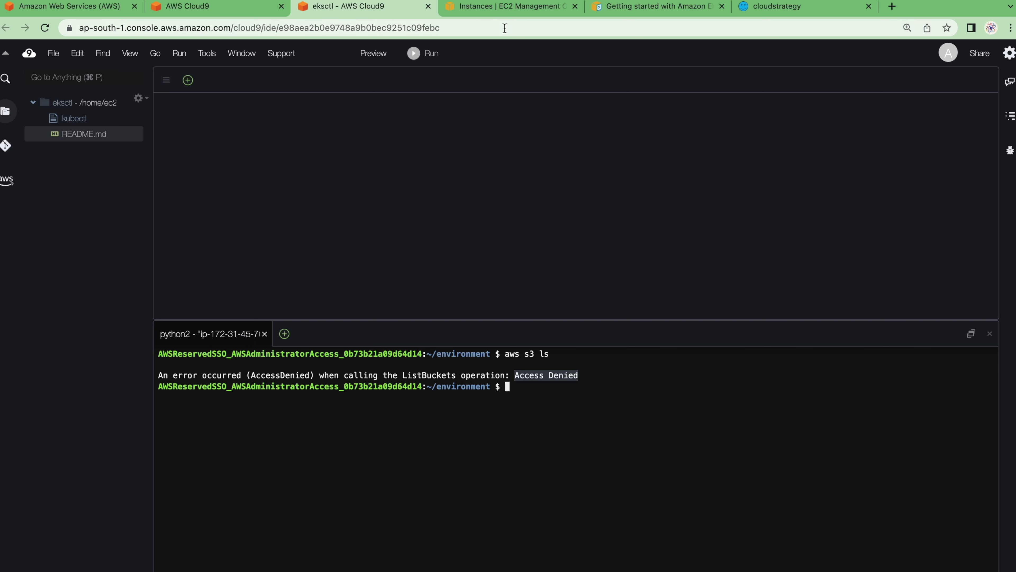
Run aws configure in the Cloud9 terminal, leaving the access key ID, secret access key, region and output format blank.
left_click(497, 9)
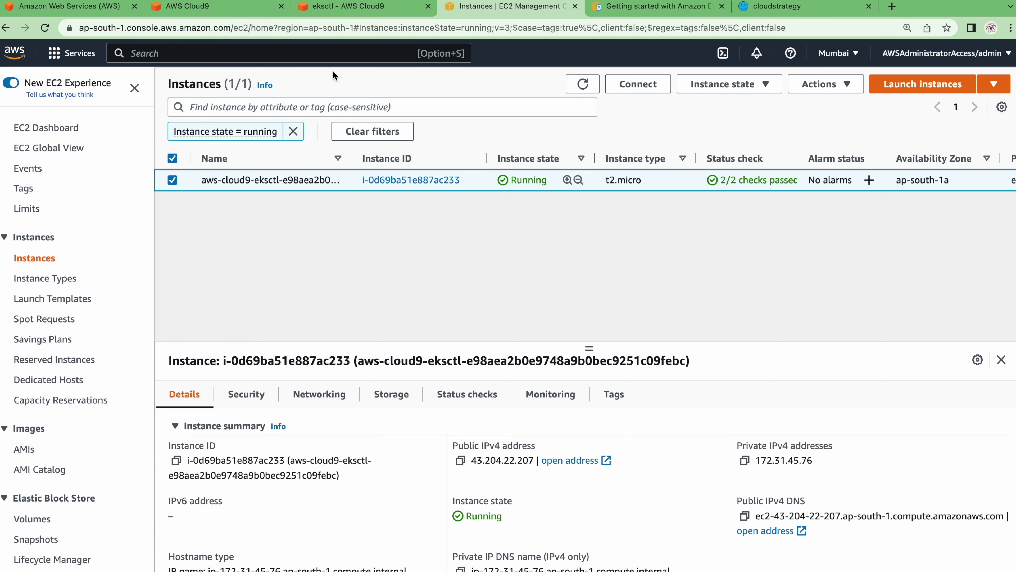
left_click(348, 6)
left_click(575, 418)
type("aws configure")
key("Return")
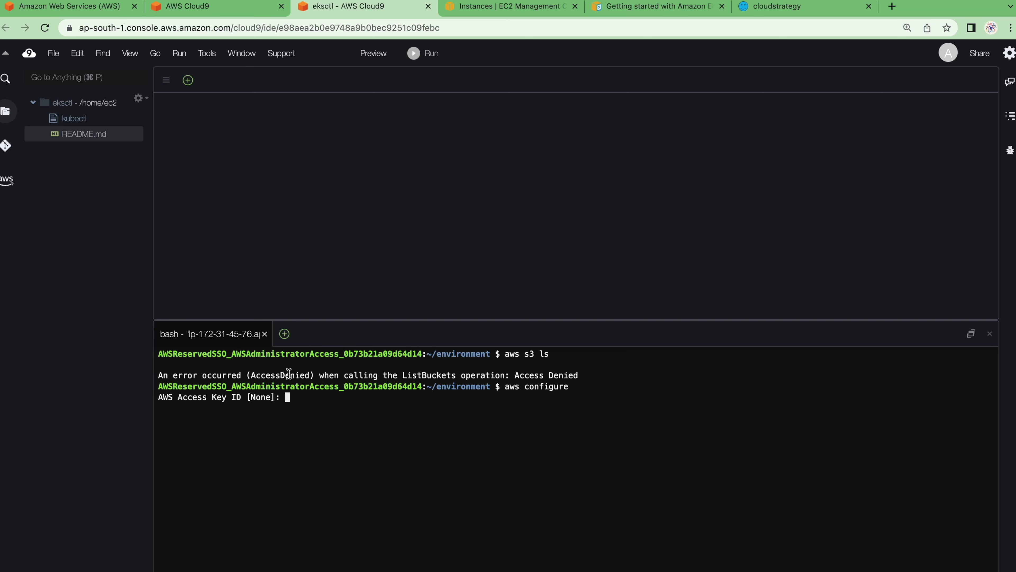
key("Return")
key("Return")
key("Return")
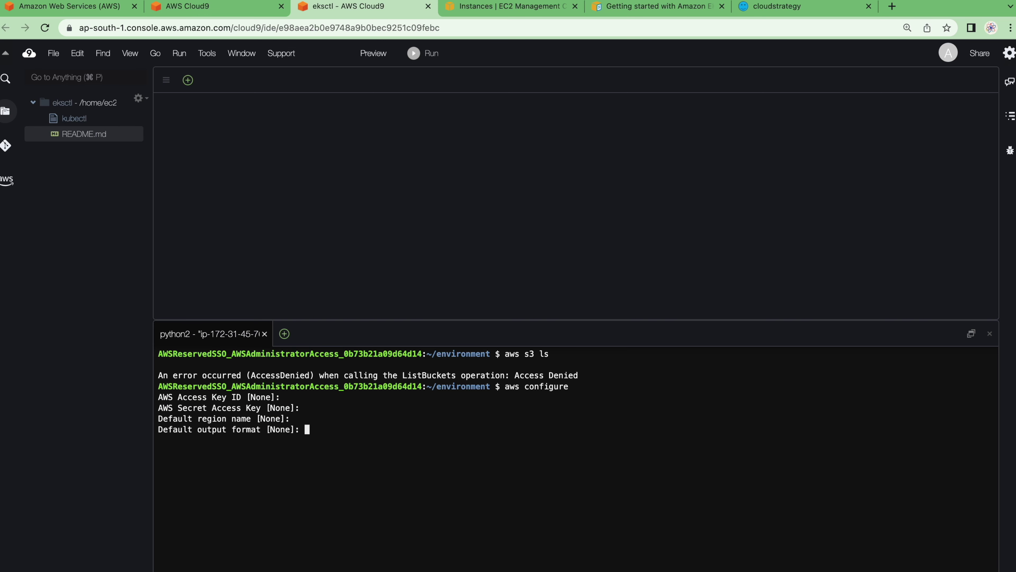
key("Return")
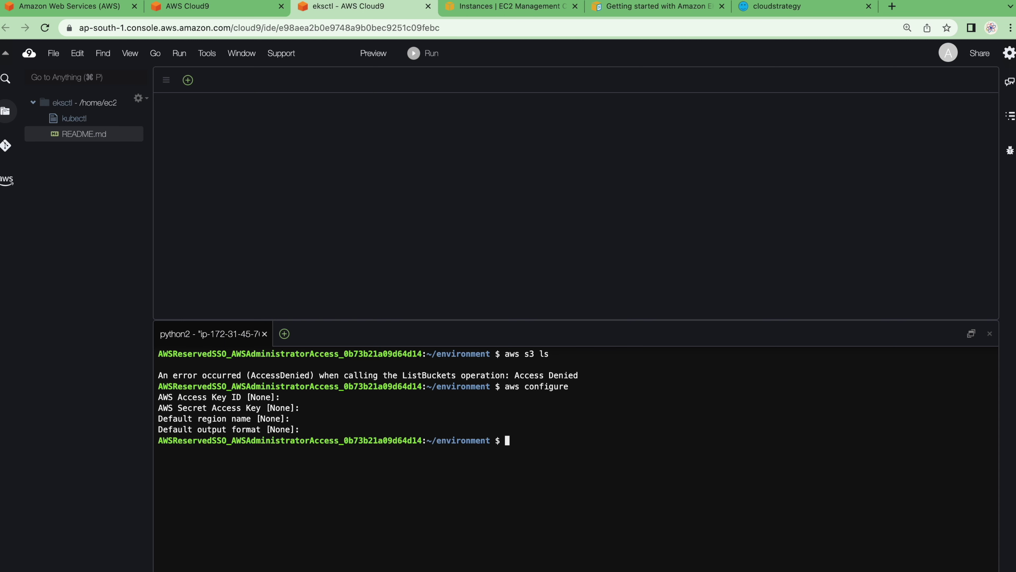
Switch to the EC2 console and examine the IAM roles that can be attached to the selected Cloud9 instance.
left_click(473, 12)
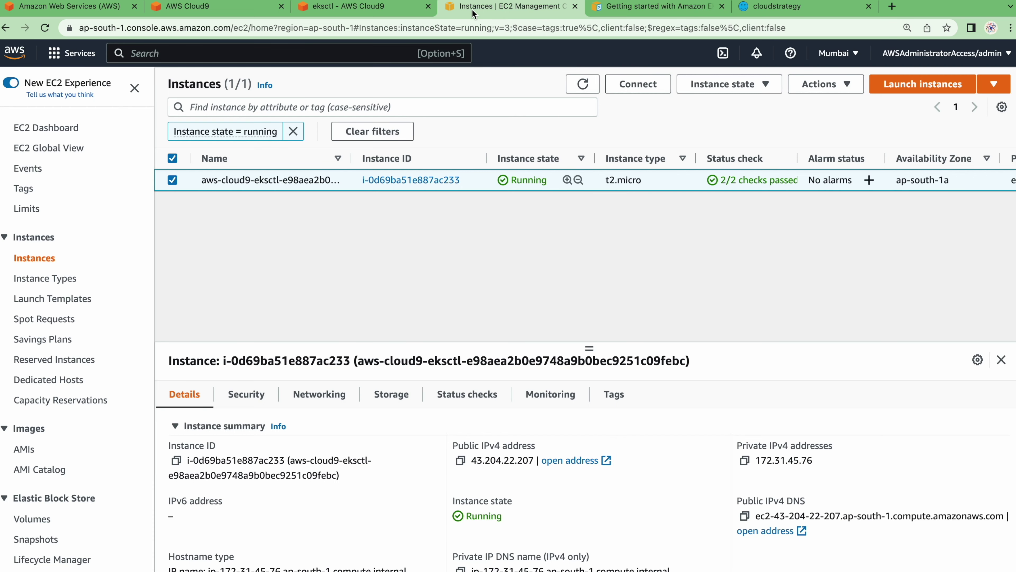
left_click(778, 84)
left_click(824, 84)
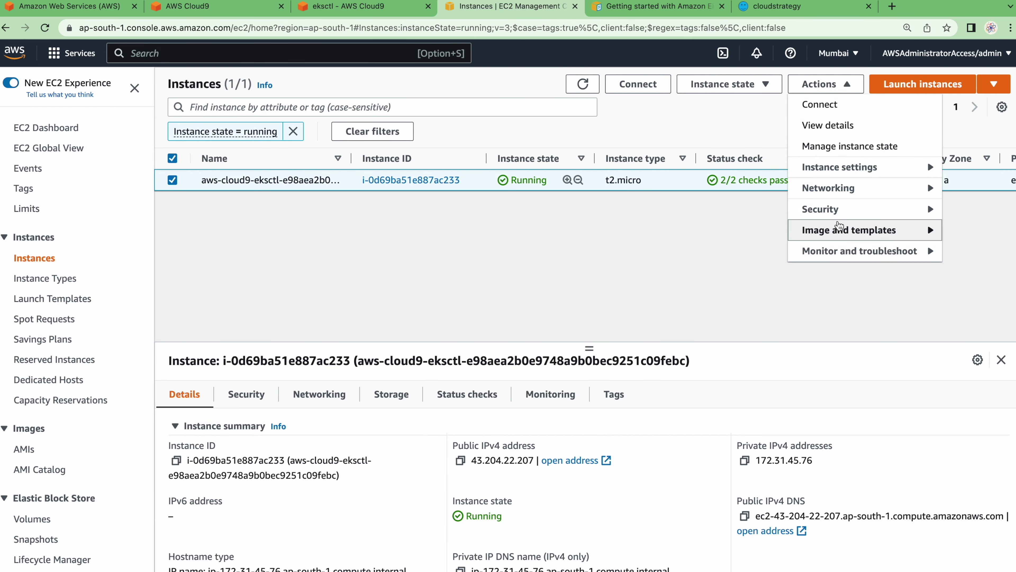
mouse_move(824, 209)
left_click(685, 258)
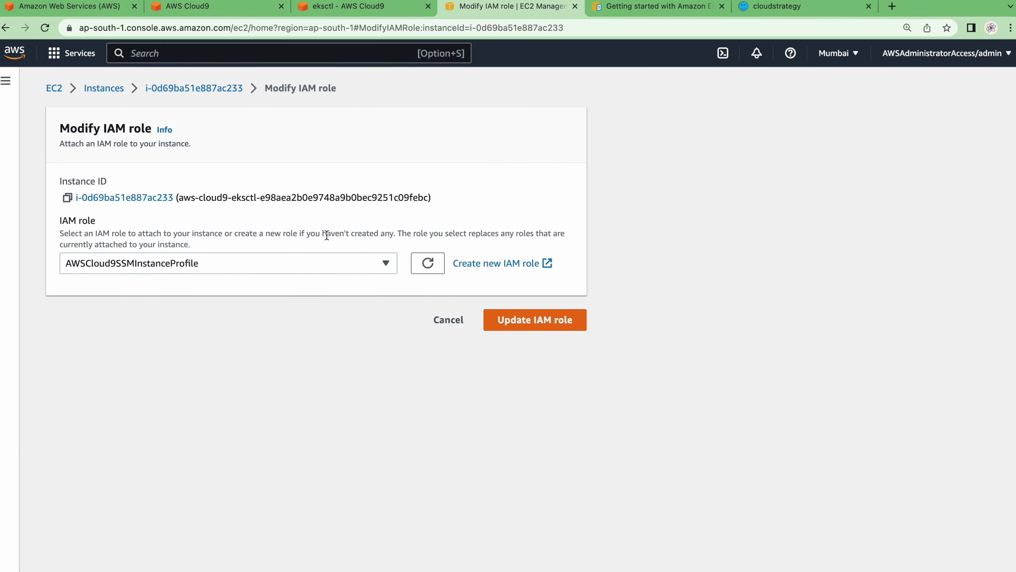
left_click(307, 260)
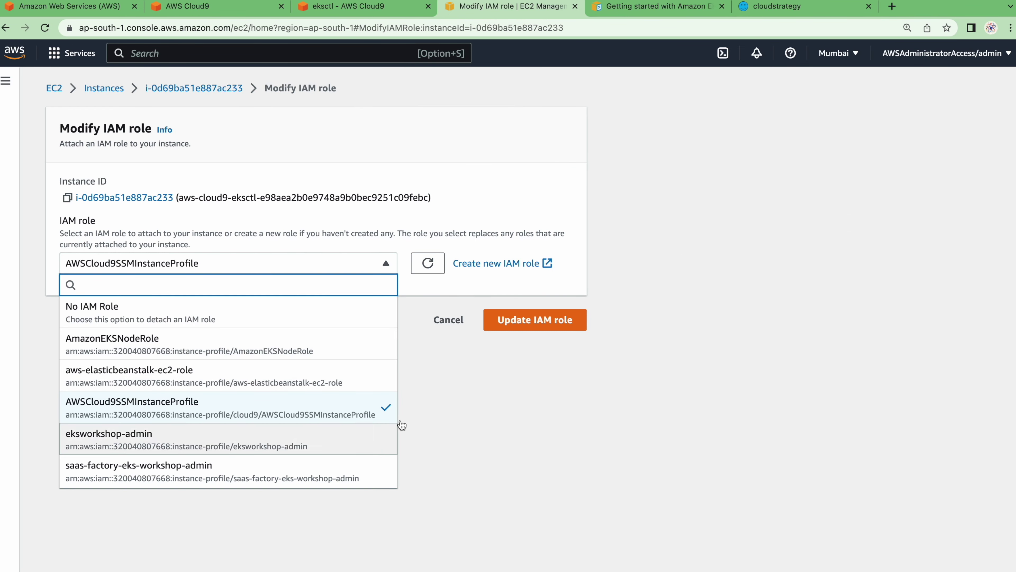
left_click(412, 356)
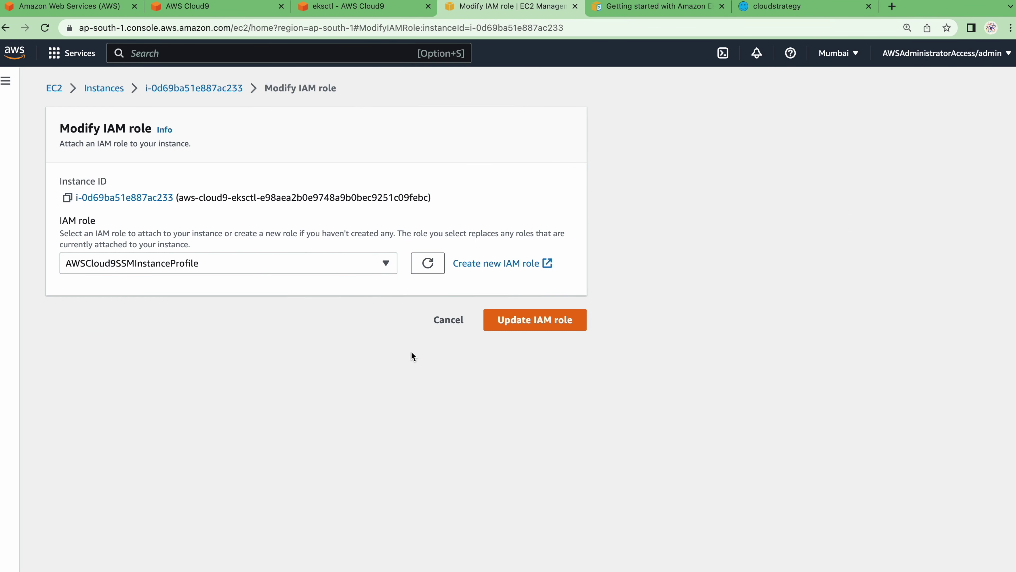
left_click(451, 314)
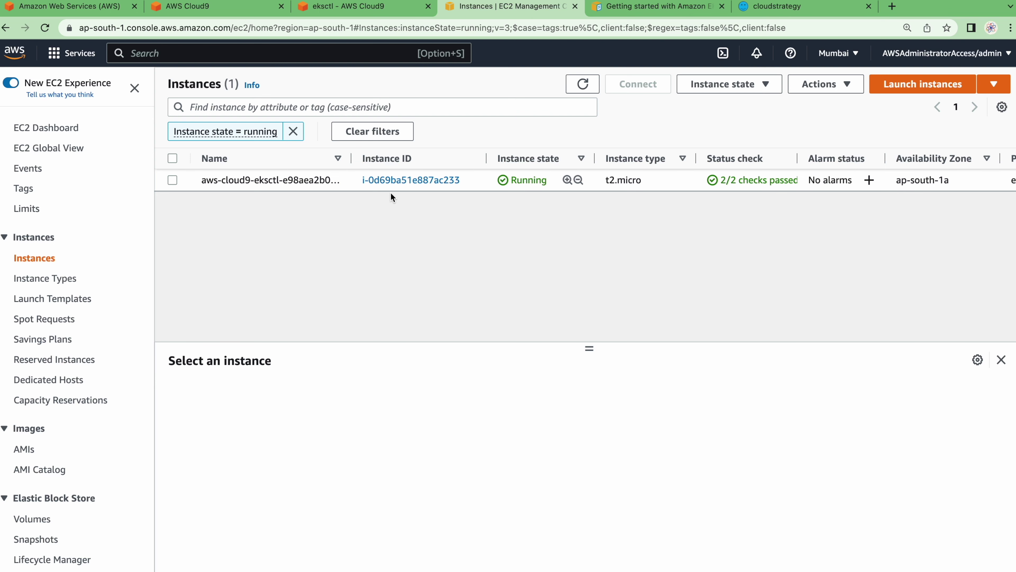
Find the IAM service by searching for iam, open it in a new browser tab and close the cloudstrategy tab.
left_click(319, 59)
type("iam")
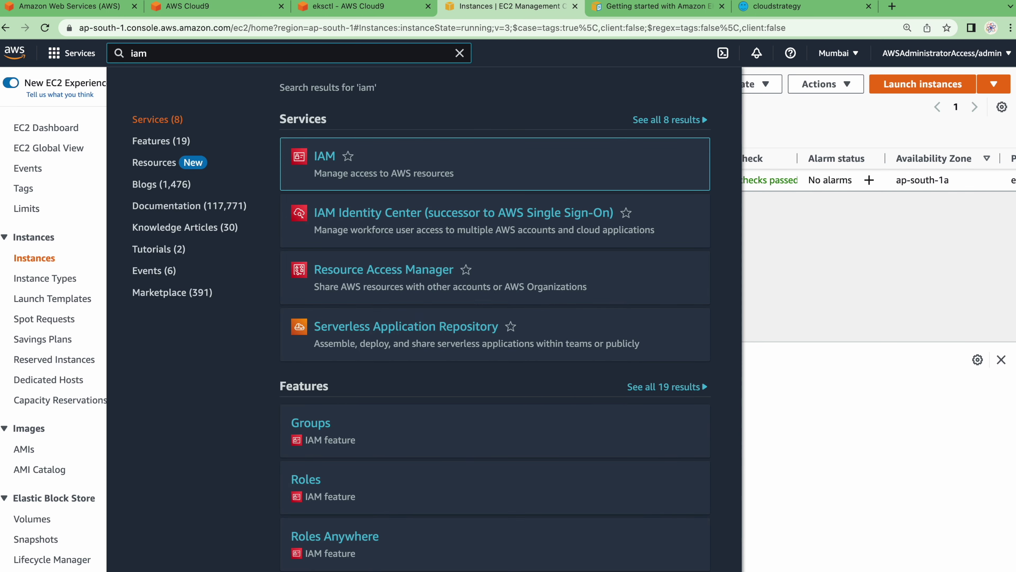
right_click(332, 154)
left_click(397, 160)
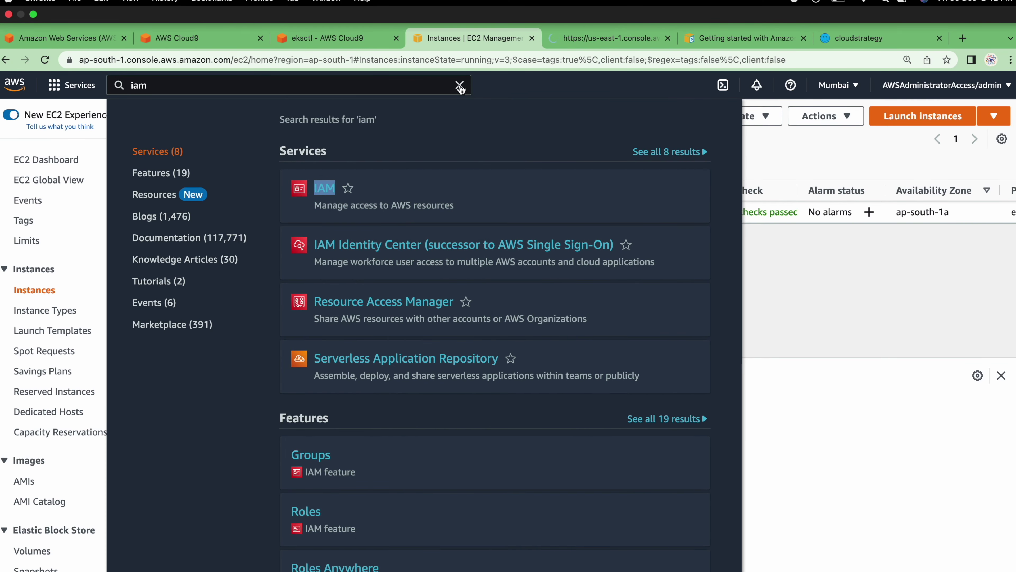
left_click(459, 53)
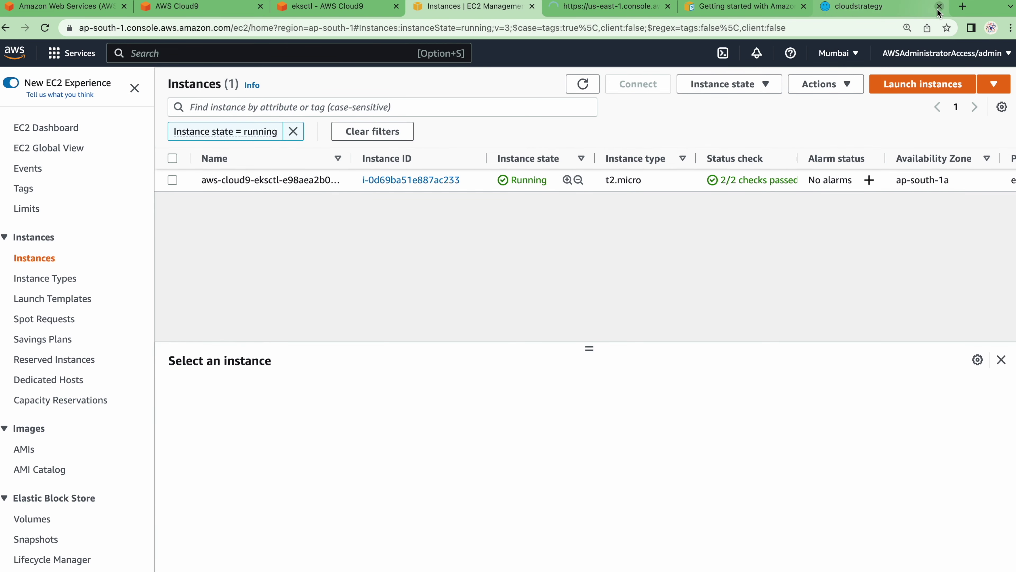
left_click(939, 39)
left_click(616, 8)
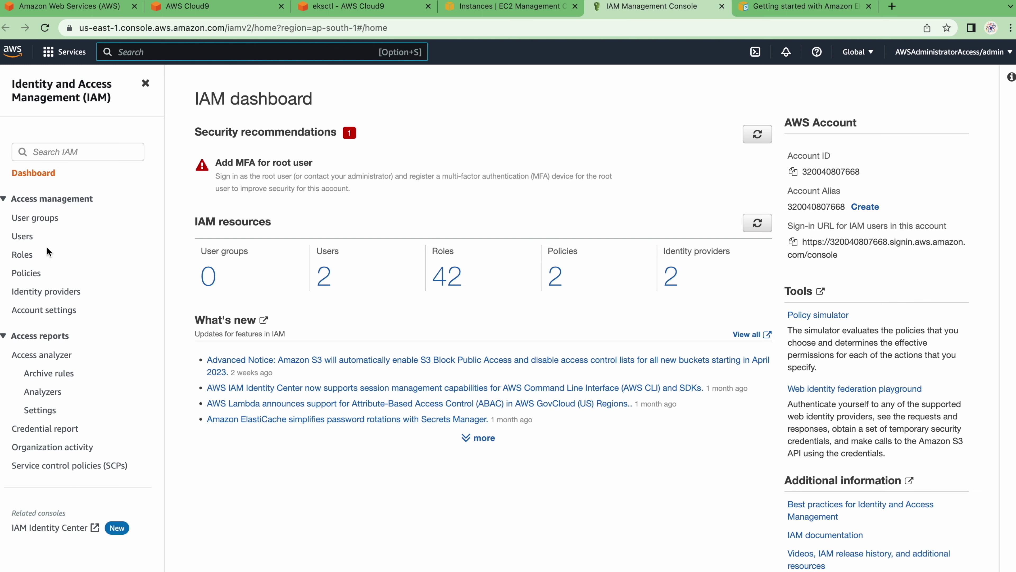
Start creating an IAM role with AWS service as the trusted entity type and EC2 as the use case.
left_click(22, 255)
left_click(931, 158)
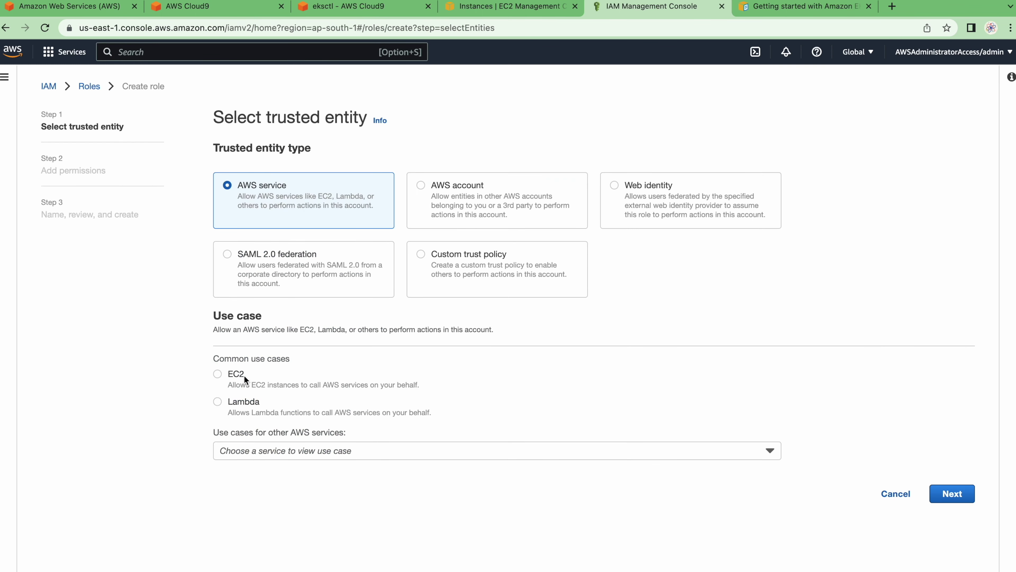
left_click(289, 453)
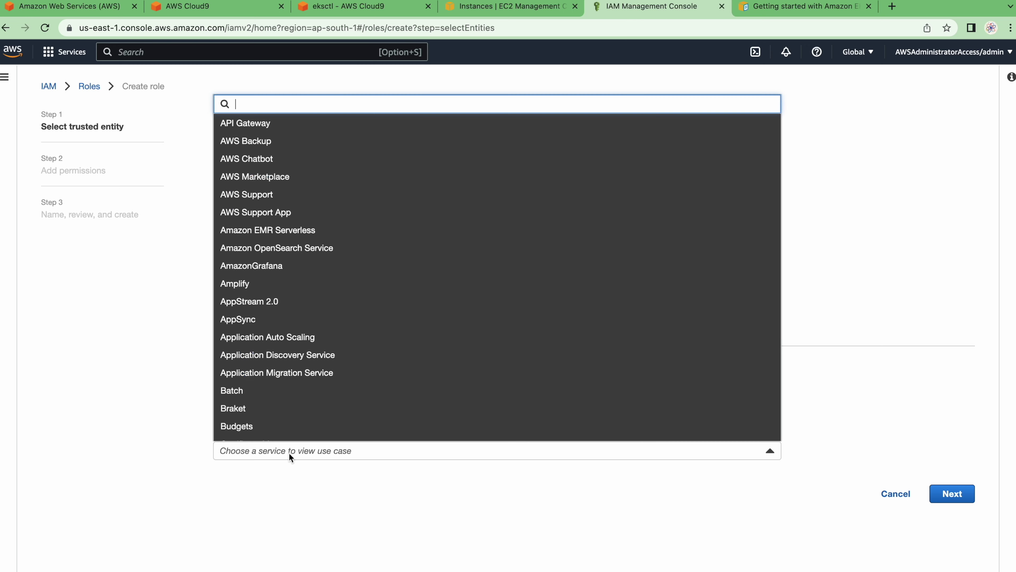
left_click(906, 454)
left_click(950, 494)
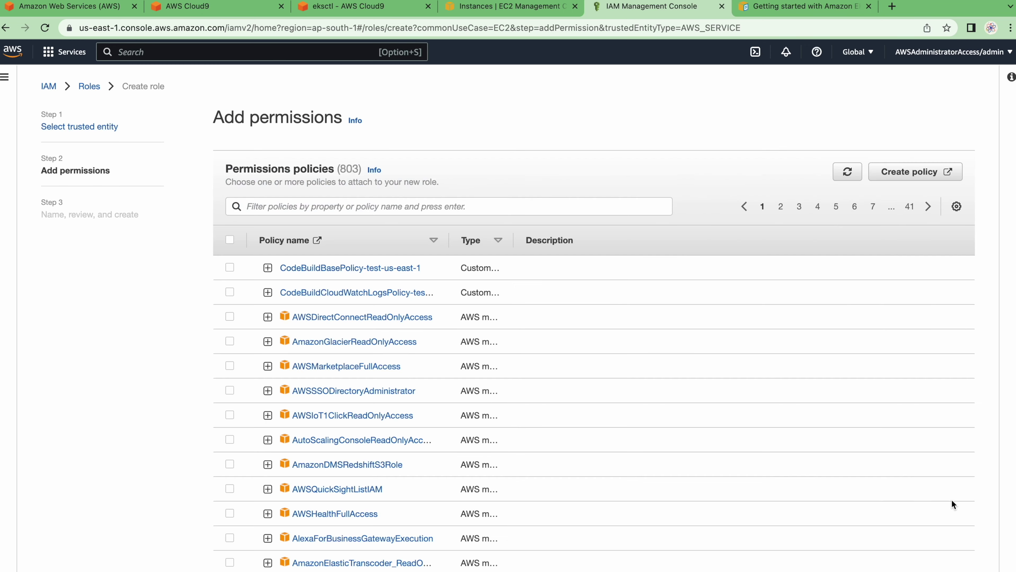
Filter the permissions policies by administrator and add the AdministratorAccess policy to the new role.
left_click(415, 206)
type("admin")
key("BackSpace")
key("BackSpace")
key("BackSpace")
key("BackSpace")
key("BackSpace")
type("ist")
key("BackSpace")
key("BackSpace")
key("BackSpace")
type("ad")
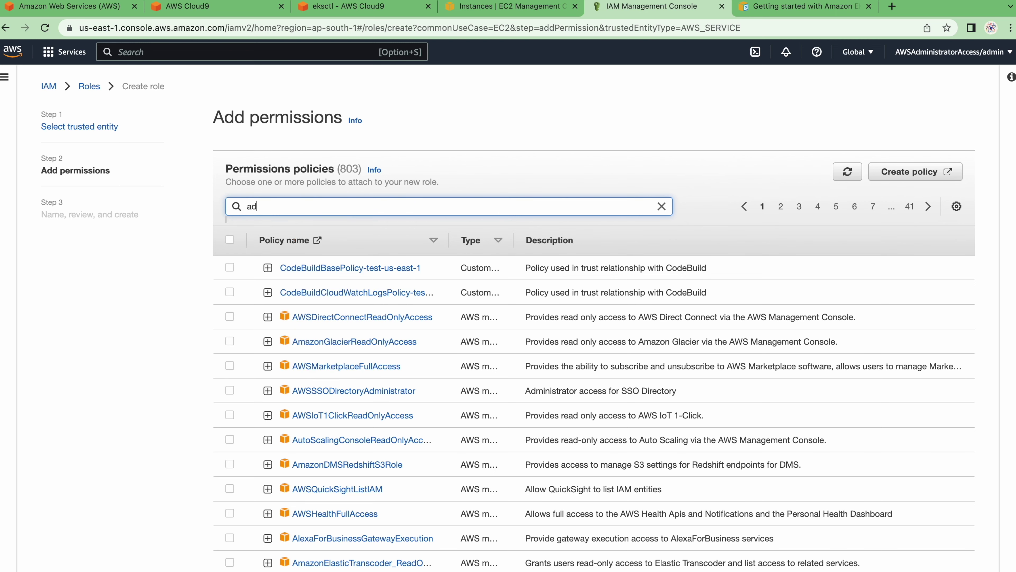
type("ministrator")
key("Return")
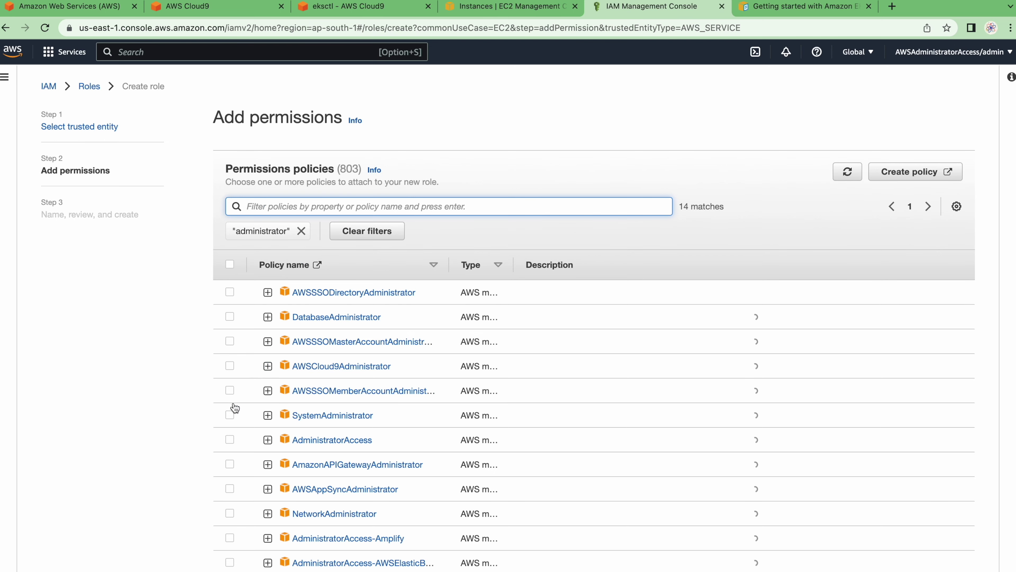
left_click(230, 439)
scroll(226, 309, "down", 3)
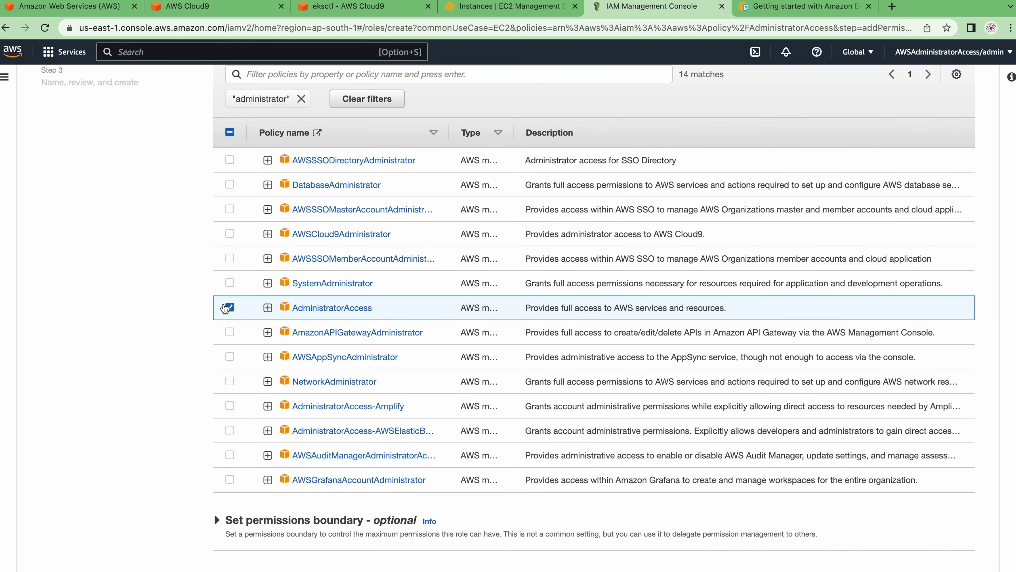
scroll(811, 510, "down", 5)
left_click(811, 510)
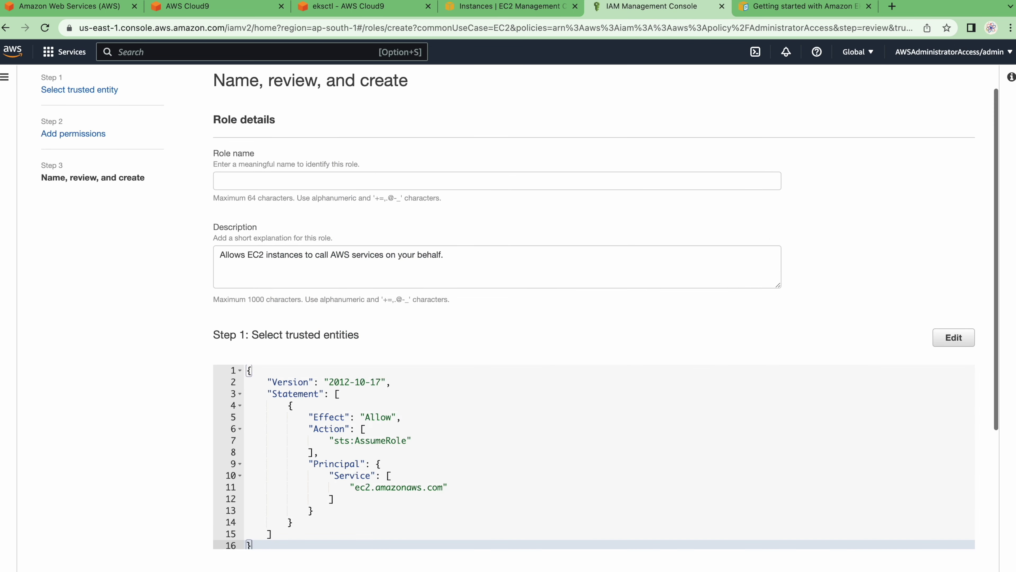
Name the role bastion-host and create it.
left_click(303, 180)
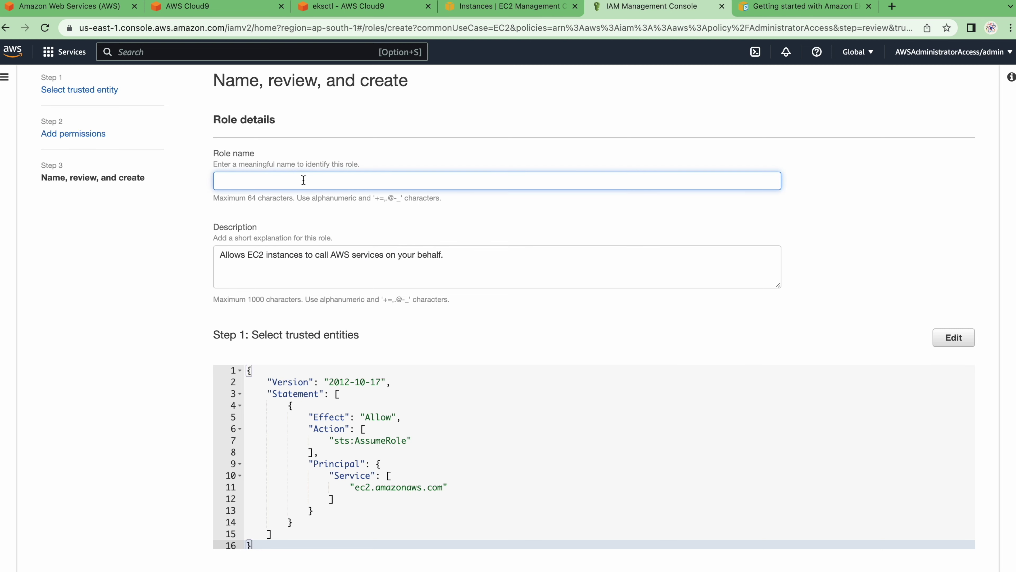
type("bastion-host")
scroll(412, 306, "down", 7)
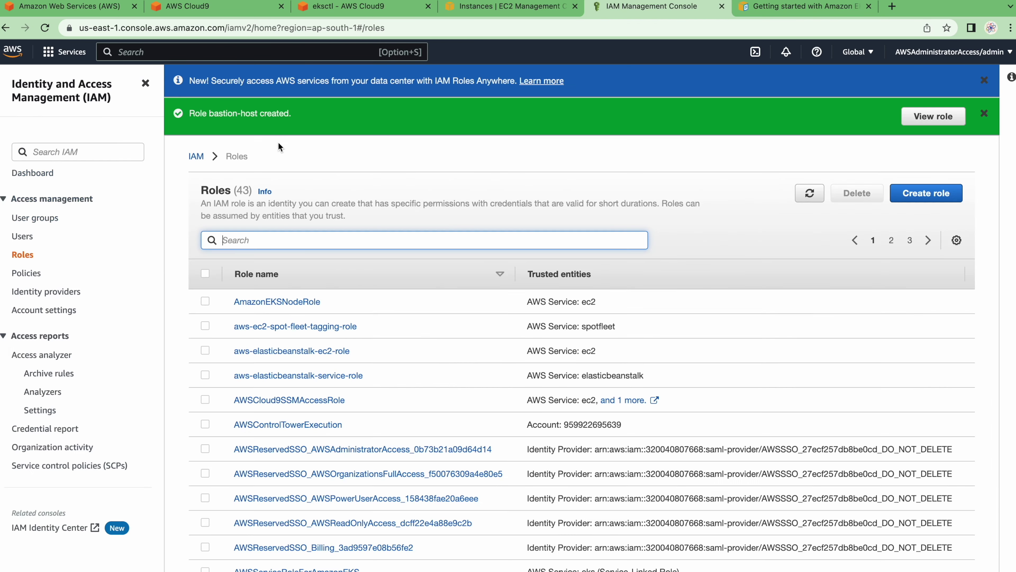
In the EC2 console, replace the aws-cloud9-eksctl instance's IAM role with bastion-host.
left_click(511, 7)
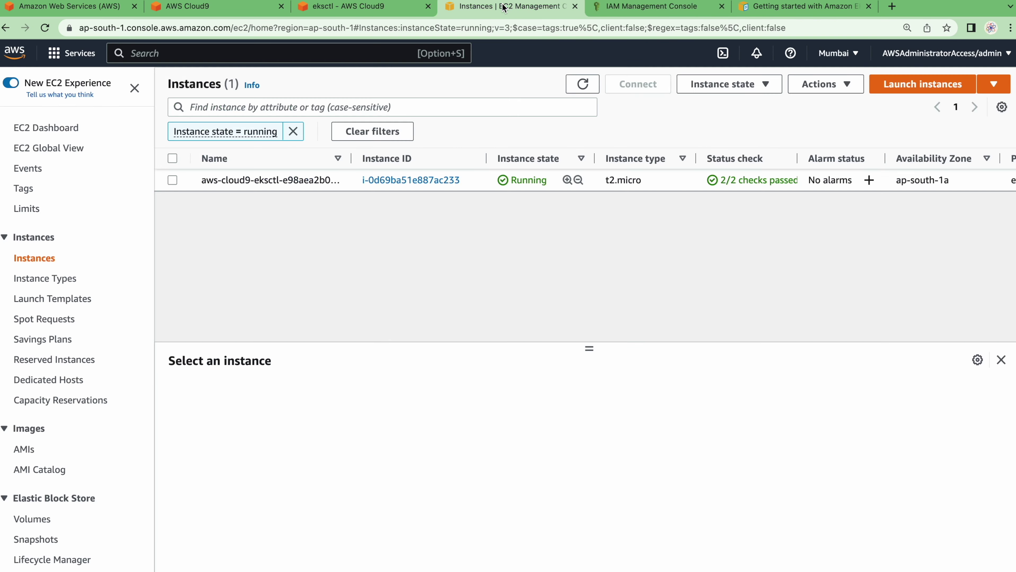
left_click(245, 179)
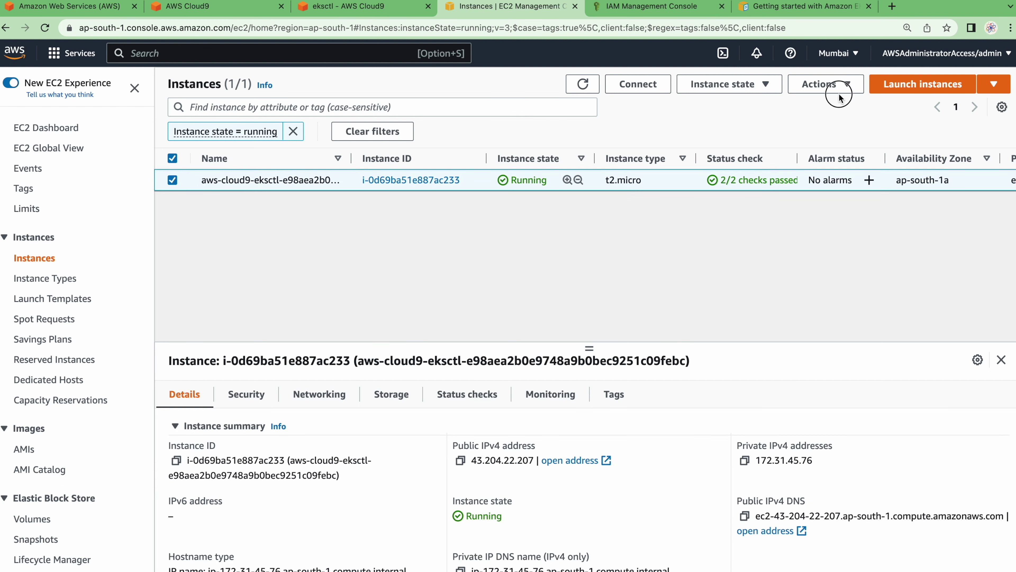
left_click(831, 85)
mouse_move(824, 209)
left_click(740, 252)
left_click(261, 265)
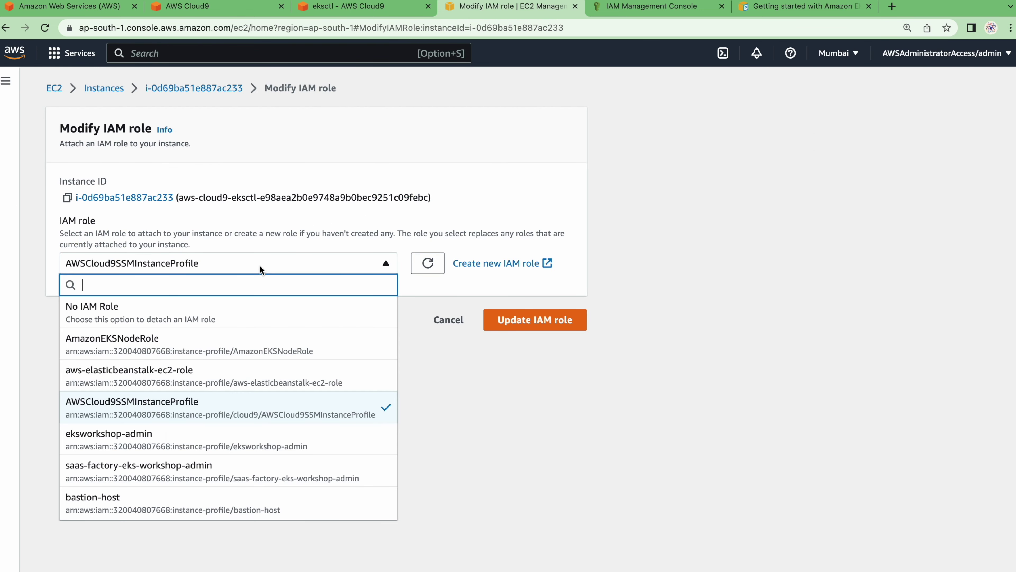
left_click(107, 509)
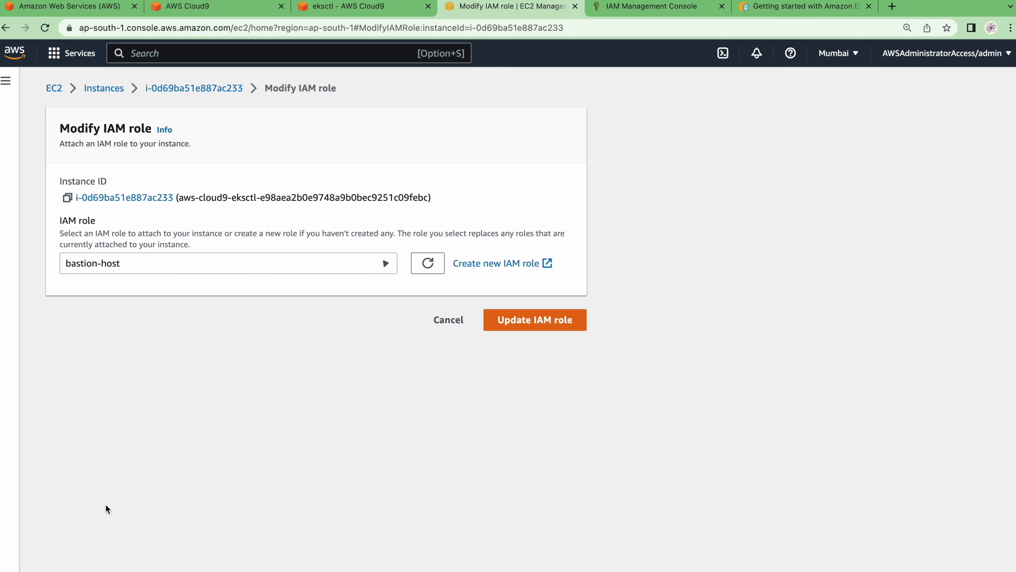
left_click(536, 318)
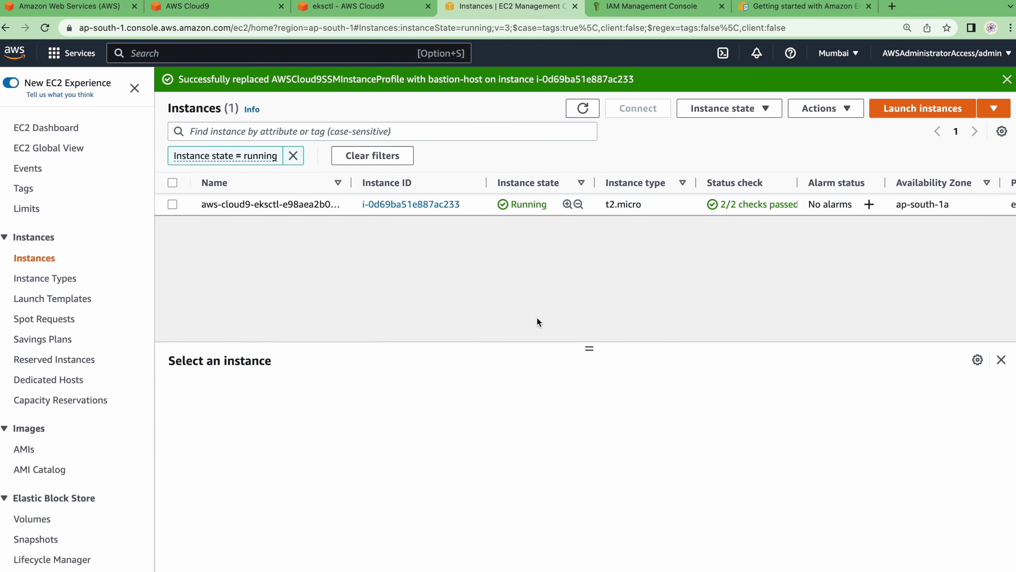
Return to the eksctl Cloud9 IDE, run aws s3 ls in the terminal and highlight the listed buckets.
key("ctrl+shift+Tab")
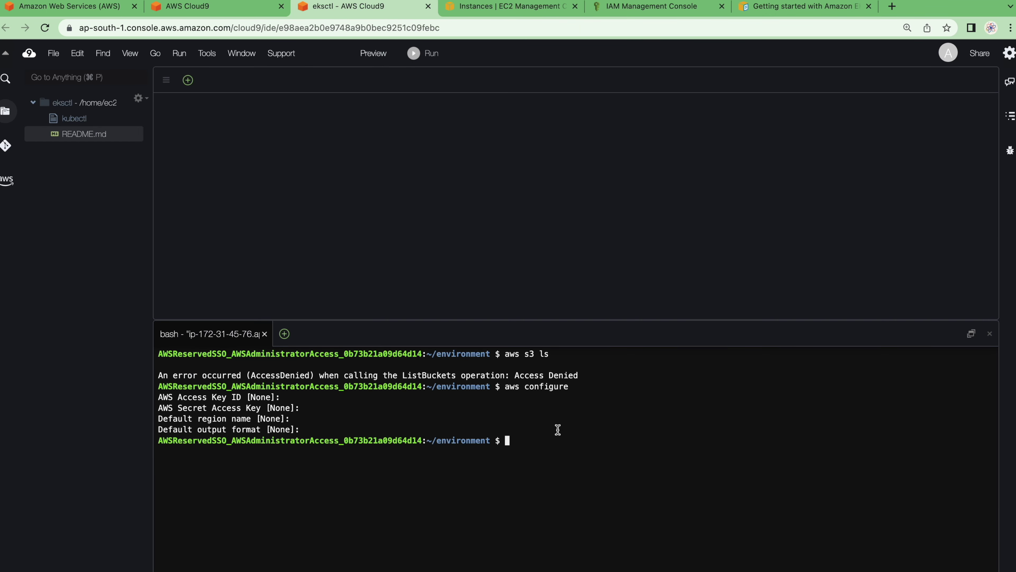
type("aws s3 ls")
key("Return")
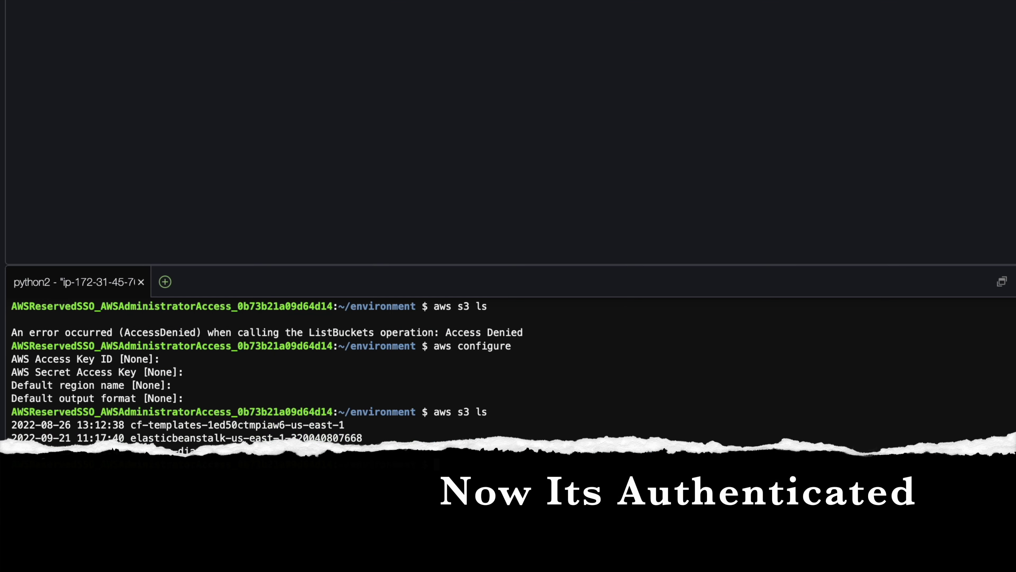
left_click_drag(199, 446, 19, 422)
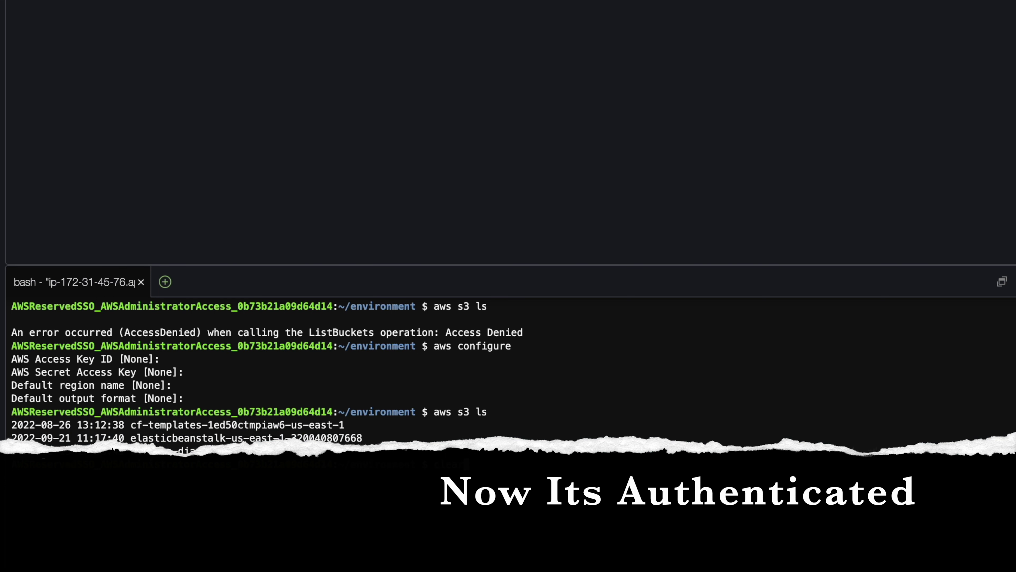
key("Return")
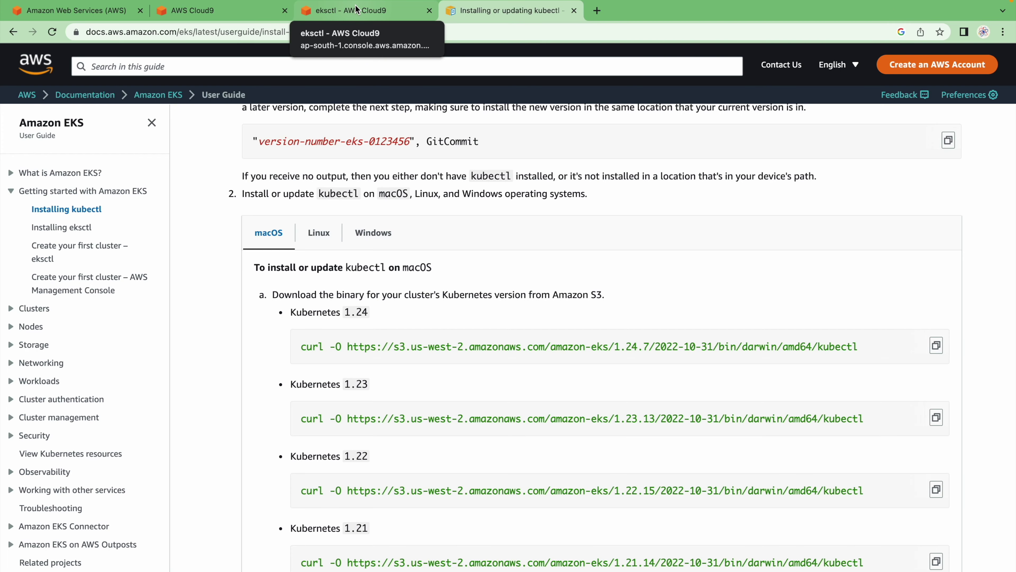
Close README.md in the eksctl Cloud9 IDE and copy the Linux amd64 download command for kubectl 1.24 from the EKS guide.
left_click(357, 9)
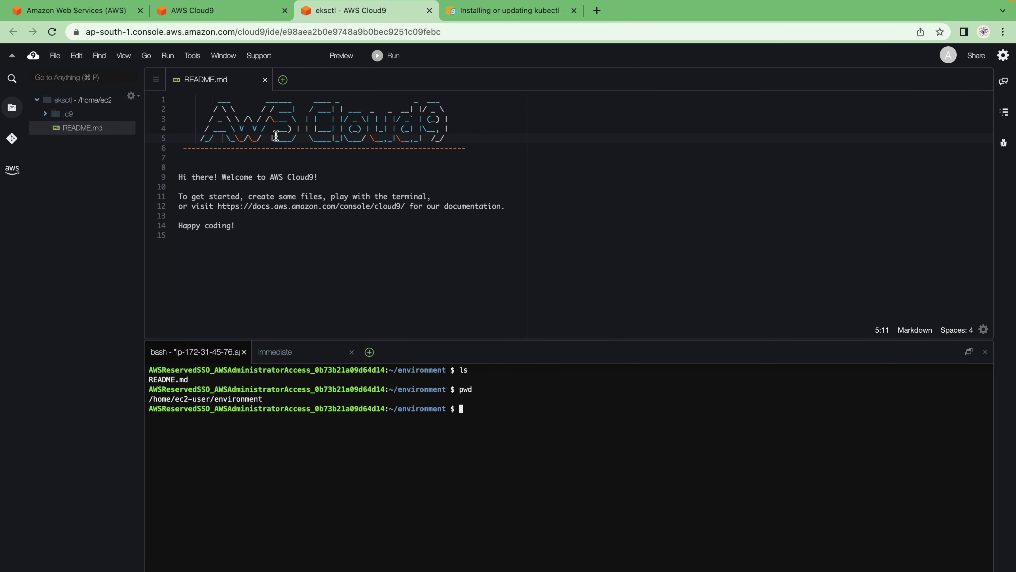
left_click(265, 79)
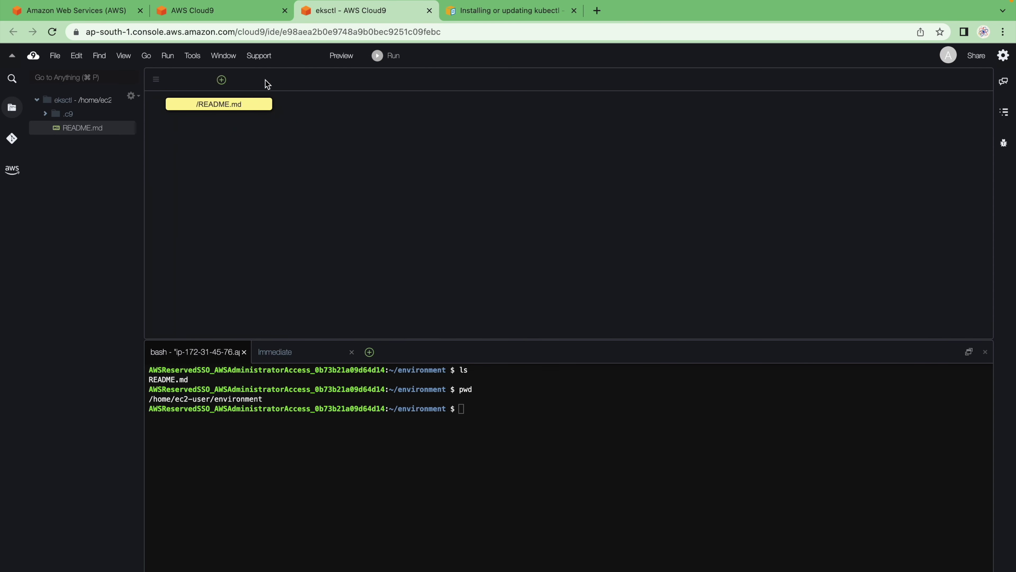
left_click(497, 10)
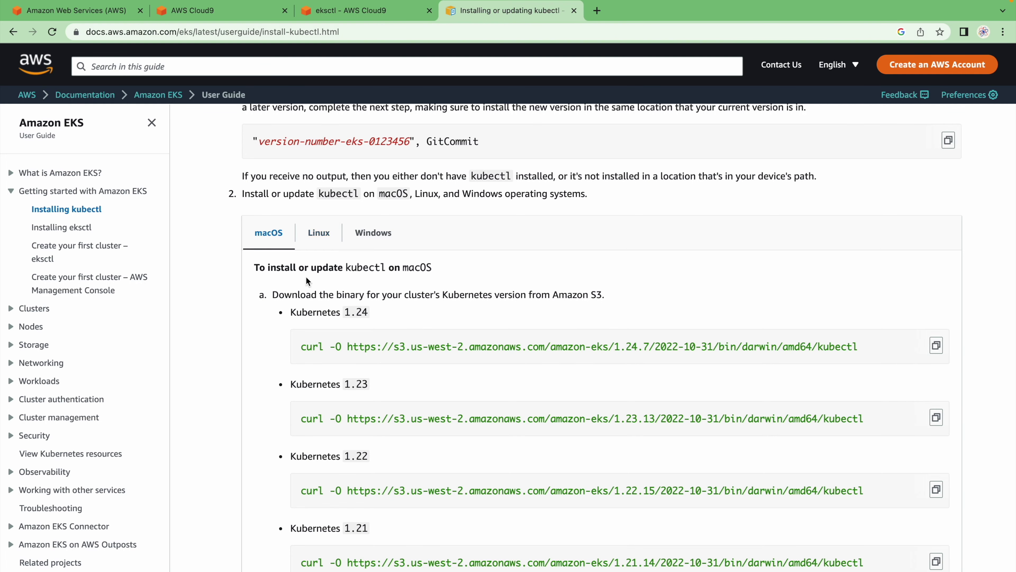
left_click(317, 238)
left_click_drag(342, 327, 384, 327)
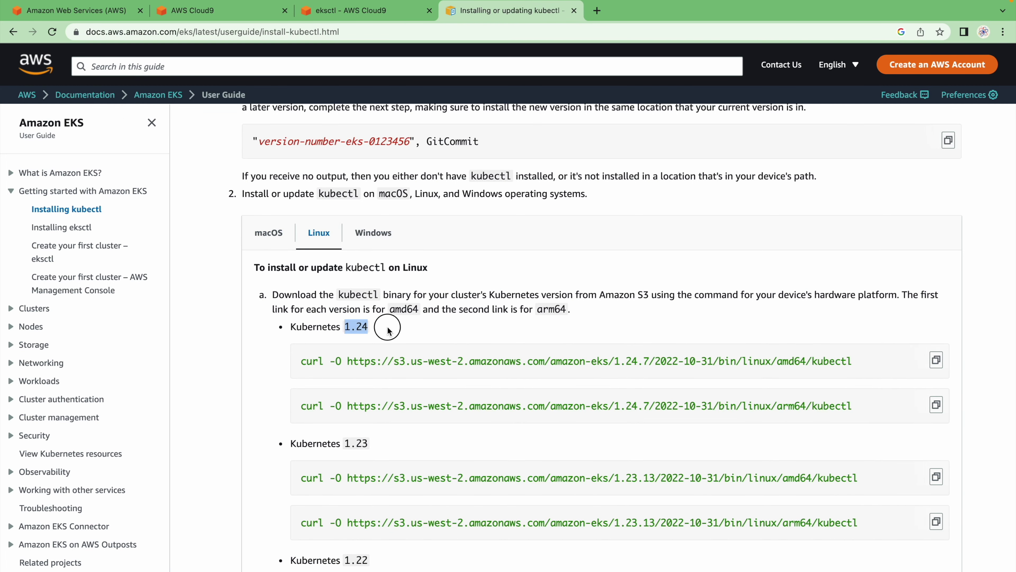
left_click(937, 360)
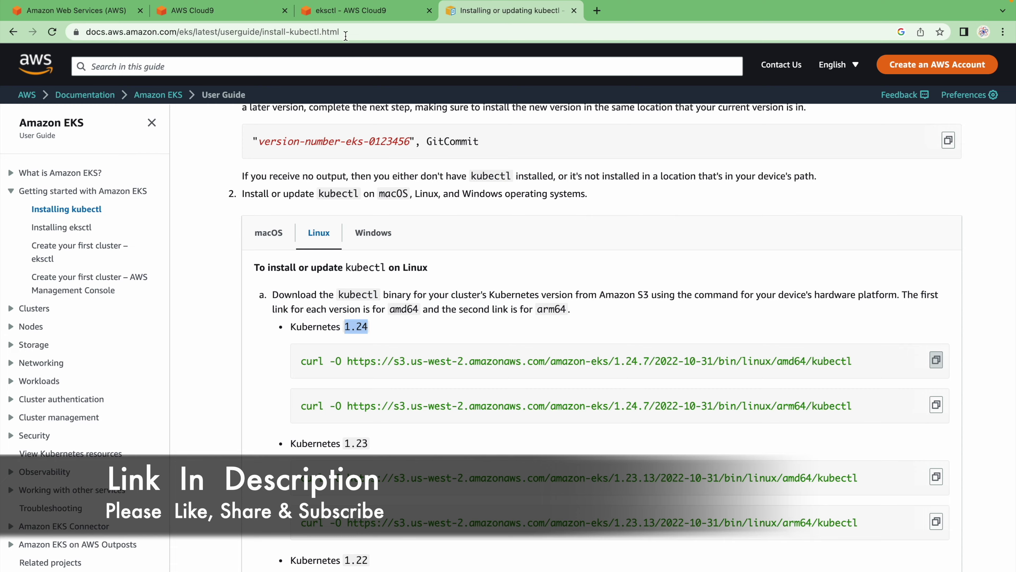
left_click(329, 20)
key("super+v")
key("Return")
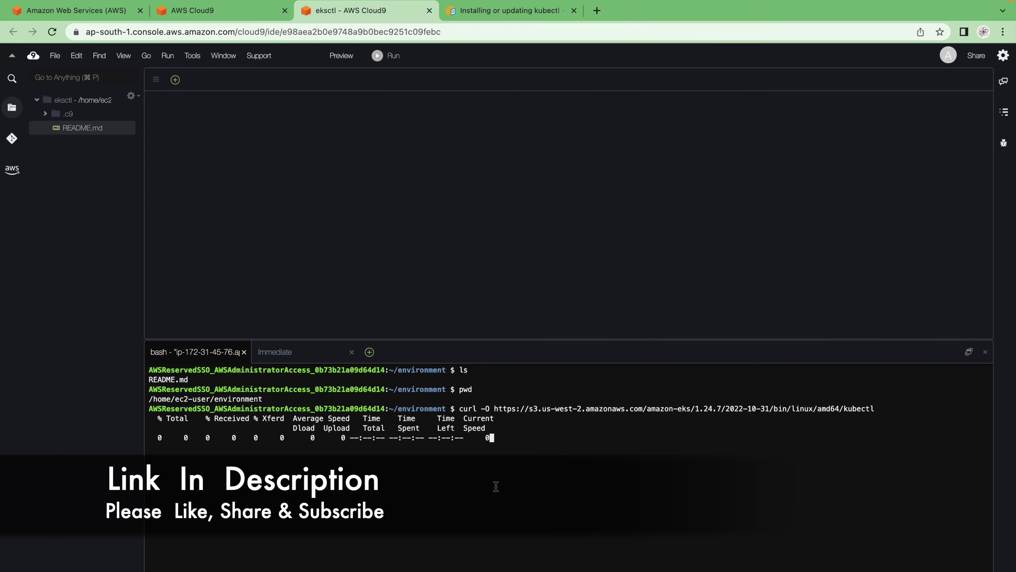
Copy openssl sha1 -sha256 kubectl from the EKS guide, run it in the Cloud9 terminal and highlight the resulting hash.
left_click(540, 14)
scroll(529, 309, "down", 15)
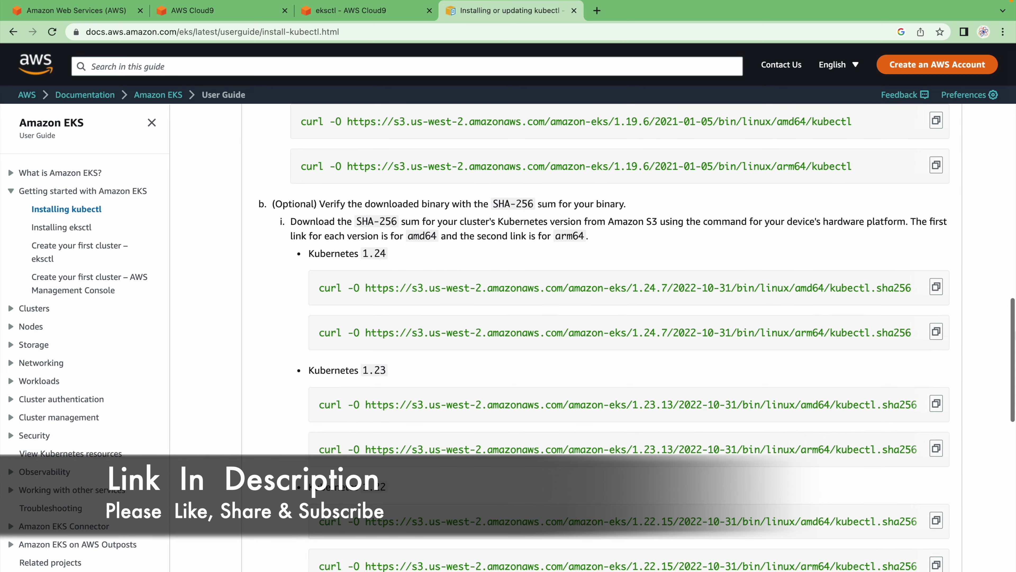
scroll(698, 378, "down", 12)
scroll(698, 378, "down", 3)
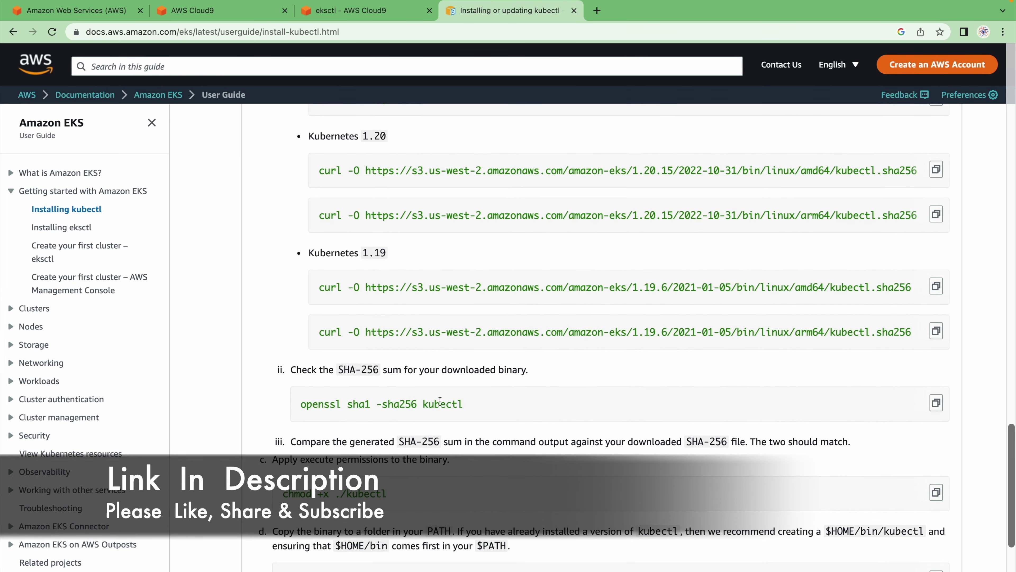
left_click(936, 406)
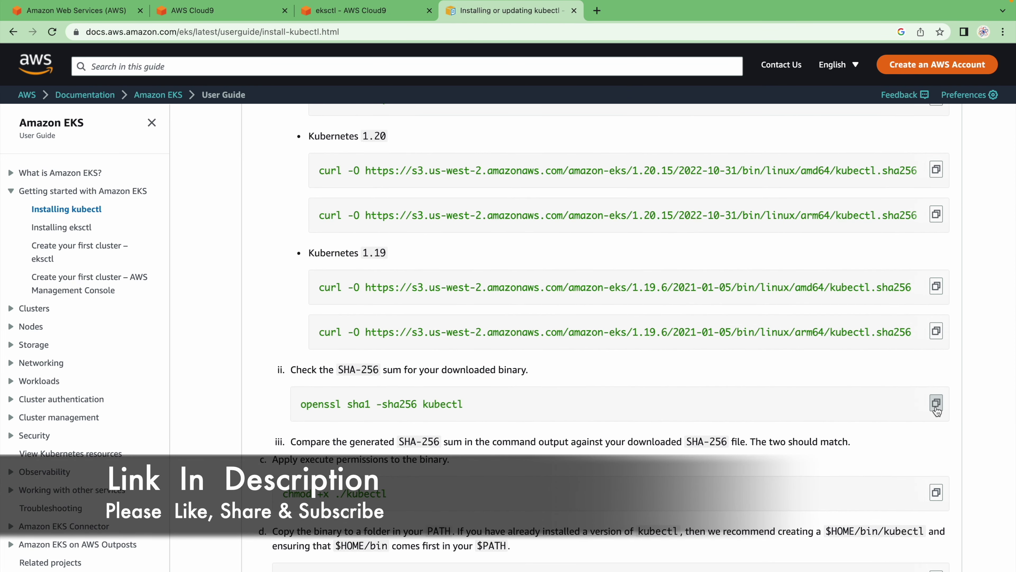
left_click(320, 9)
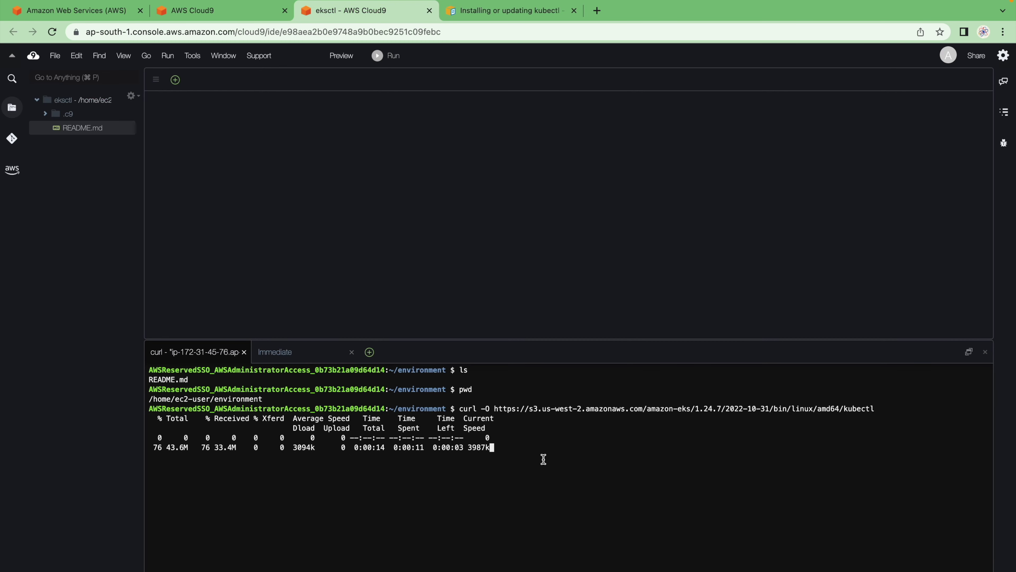
key("Return")
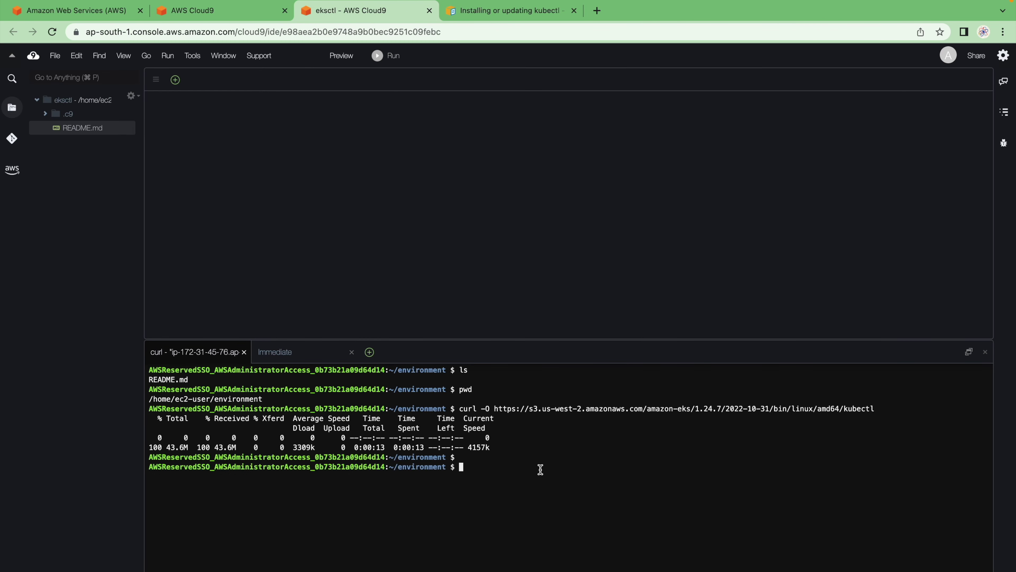
key("super+v")
key("Return")
left_click_drag(505, 477, 223, 475)
Copy the execute-permission command chmod +x ./kubectl from the EKS guide and run it in the Cloud9 terminal.
left_click(505, 10)
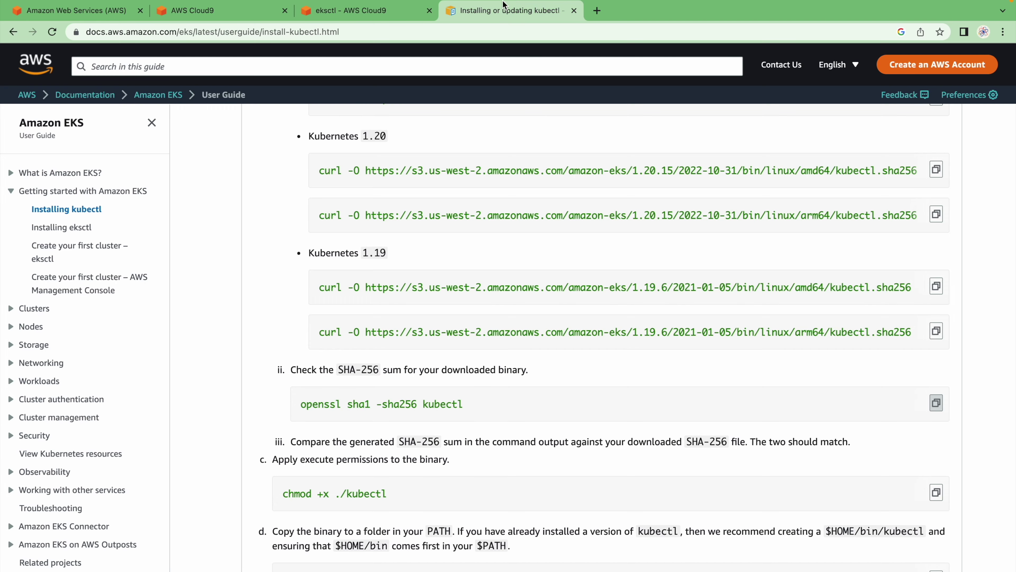
scroll(534, 452, "down", 5)
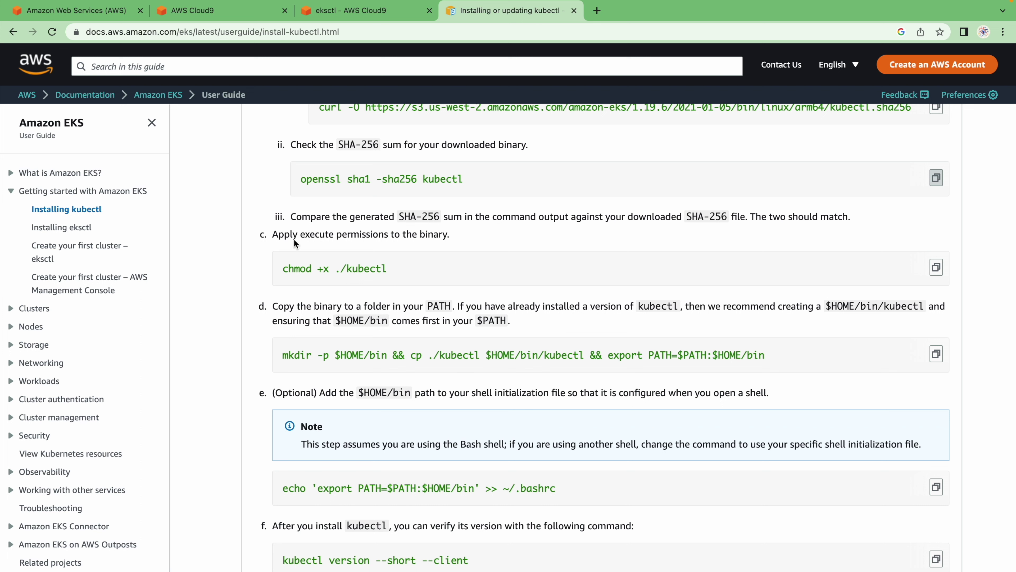
left_click_drag(279, 235, 465, 220)
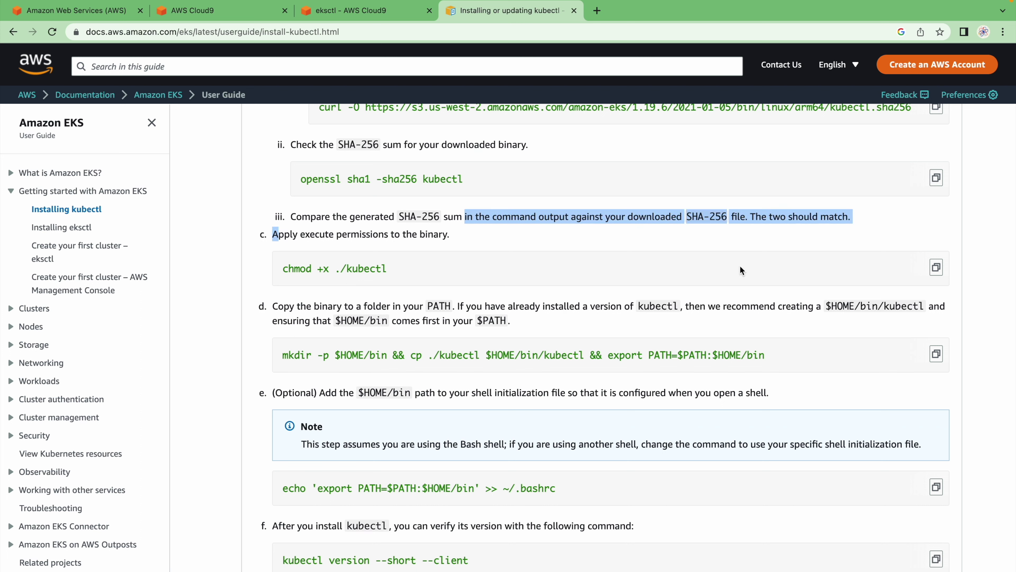
left_click(938, 267)
left_click(337, 15)
left_click(555, 546)
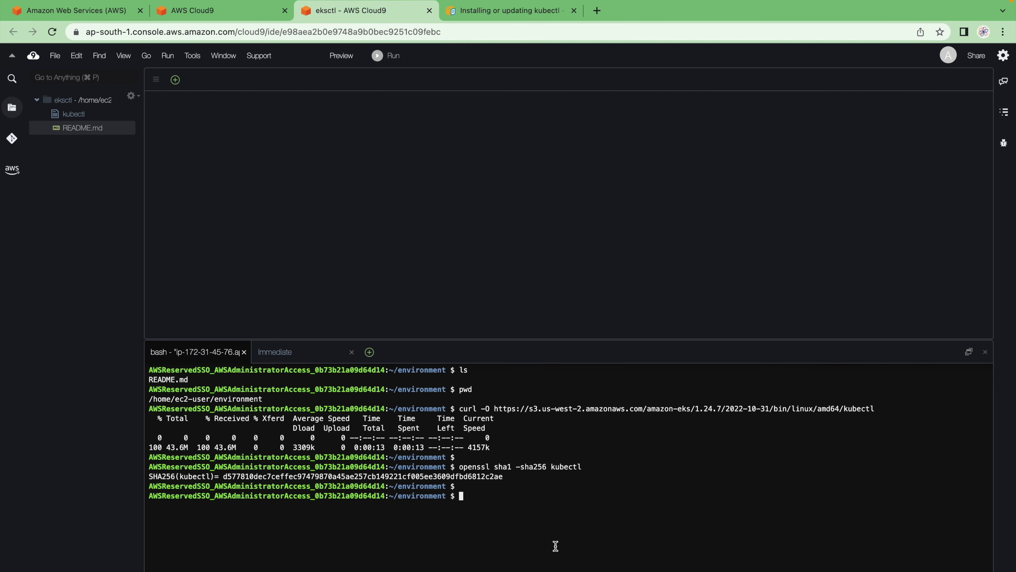
key("super+v")
key("Return")
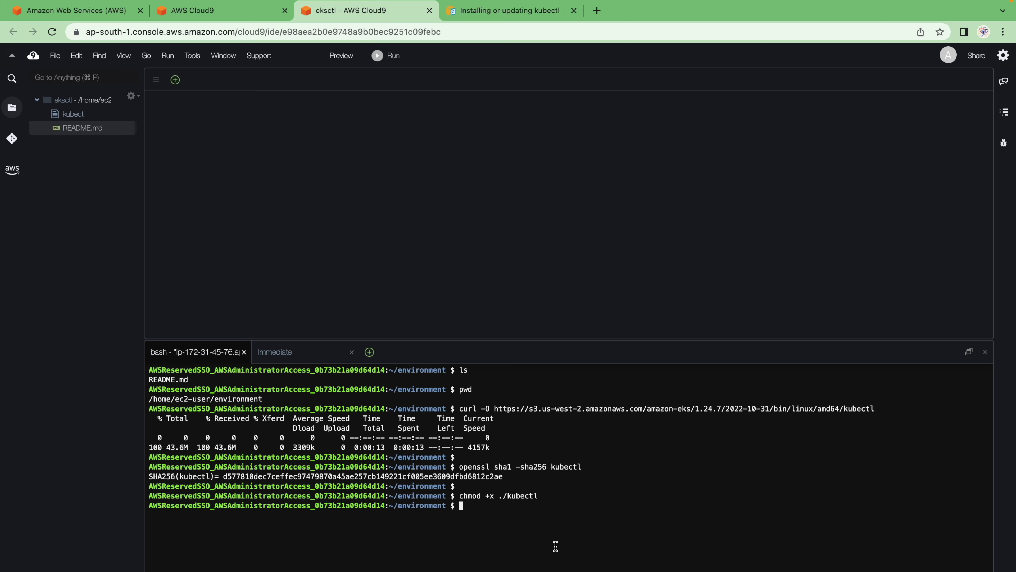
Copy mkdir -p $HOME/bin && cp ./kubectl $HOME/bin/kubectl && export PATH=$PATH:$HOME/bin from the guide and run it in the Cloud9 terminal.
left_click(529, 17)
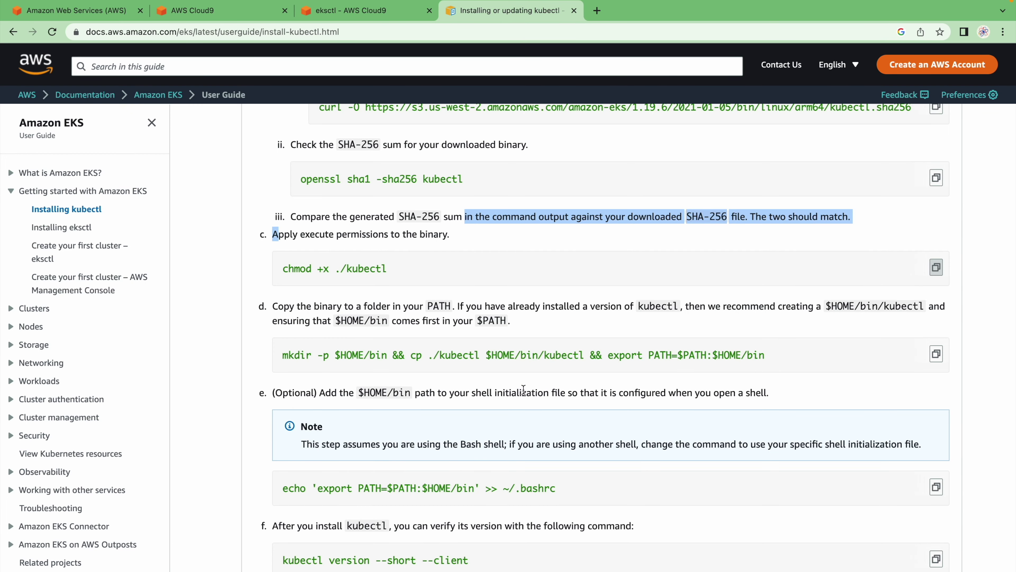
scroll(524, 388, "down", 1)
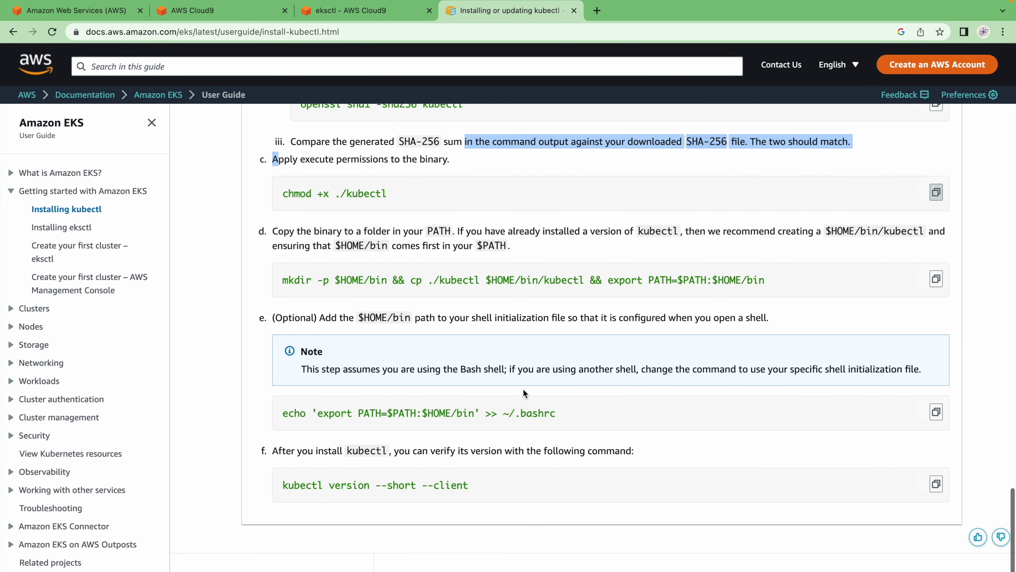
left_click(935, 280)
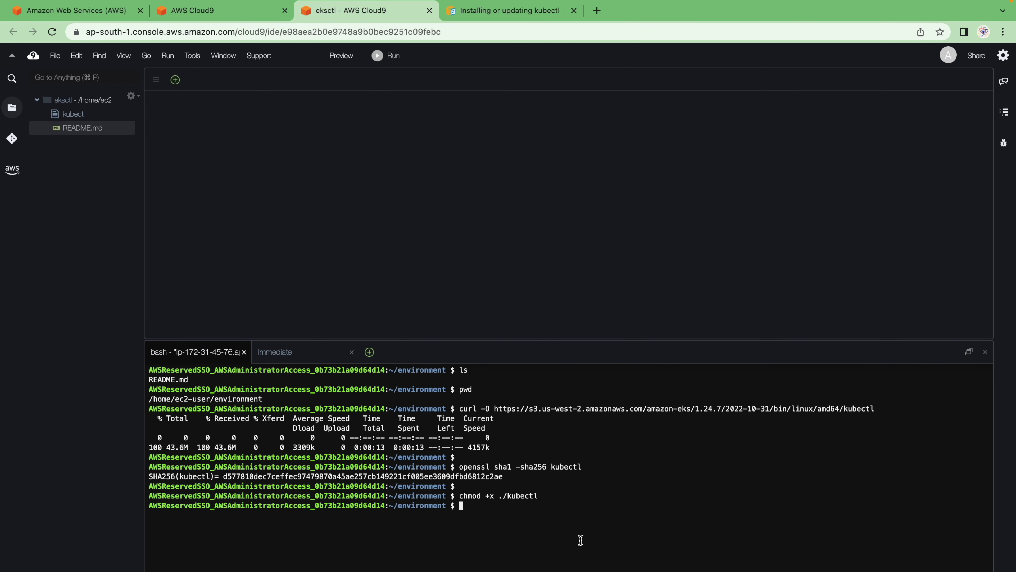
key("Return")
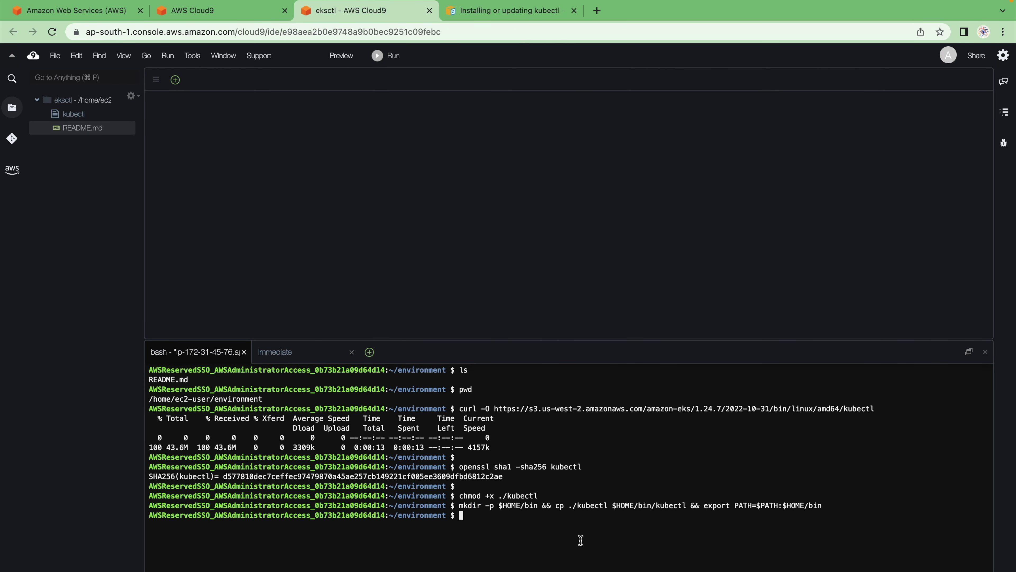
Run the guide's echo 'export PATH=$PATH:$HOME/bin' >> ~/.bashrc in Cloud9 and check the installation with kubectl version --short --client.
left_click(509, 10)
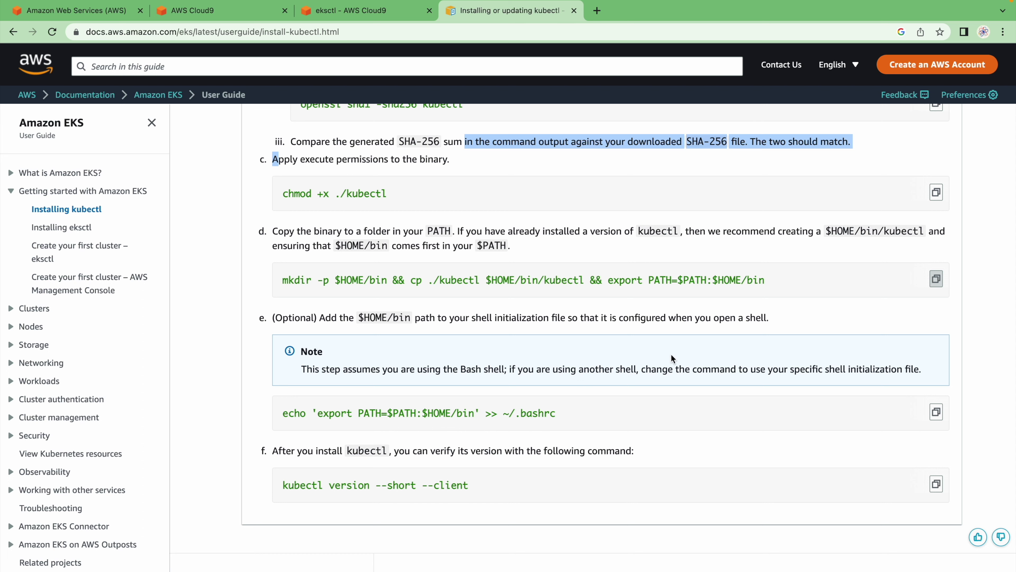
scroll(934, 418, "down", 2)
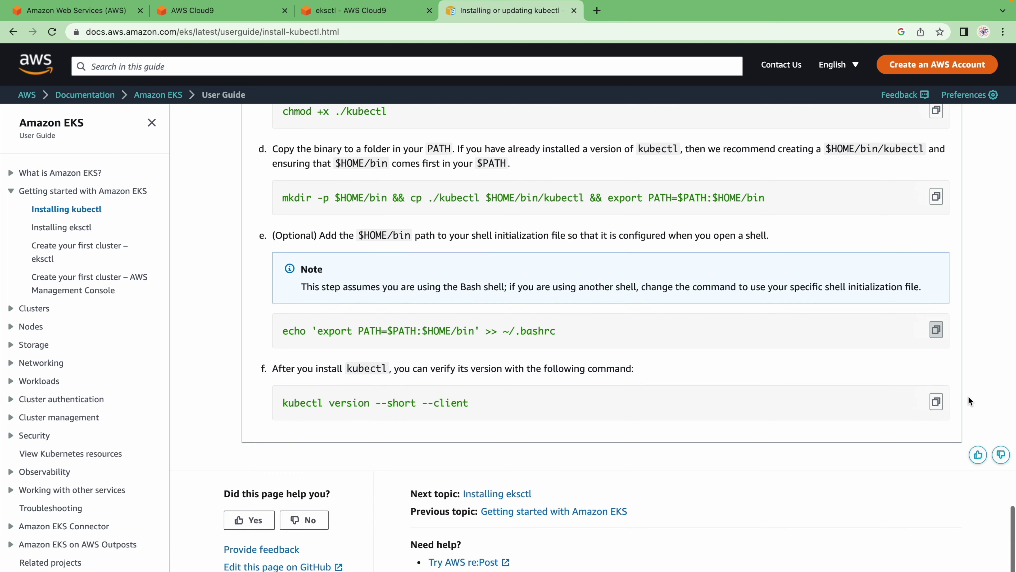
left_click(338, 11)
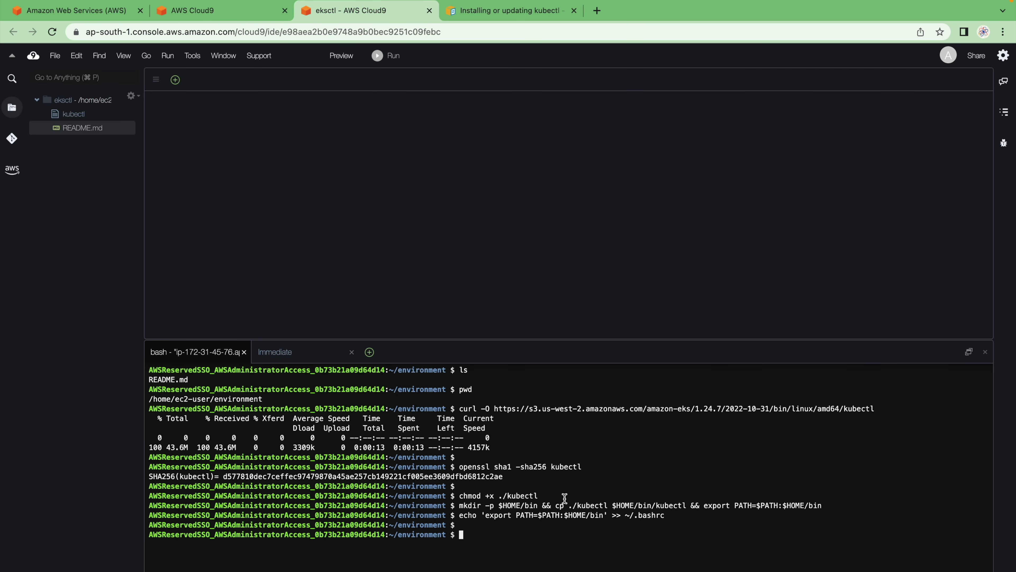
left_click_drag(260, 565, 173, 563)
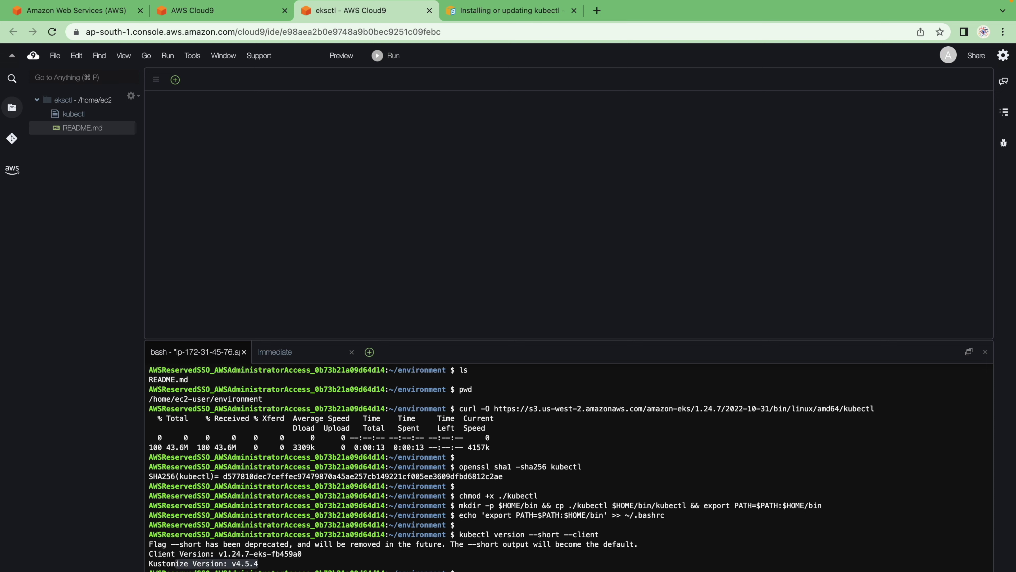
Clear the terminal, run eksctl to check whether it is installed, and clear the output.
key("ctrl+l")
type("ek")
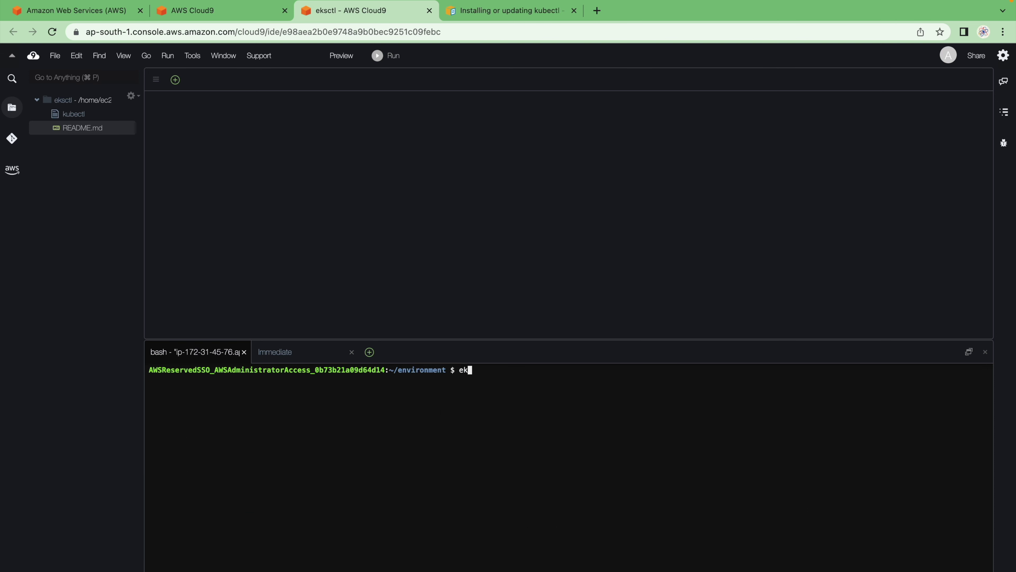
type("sttl")
key("Return")
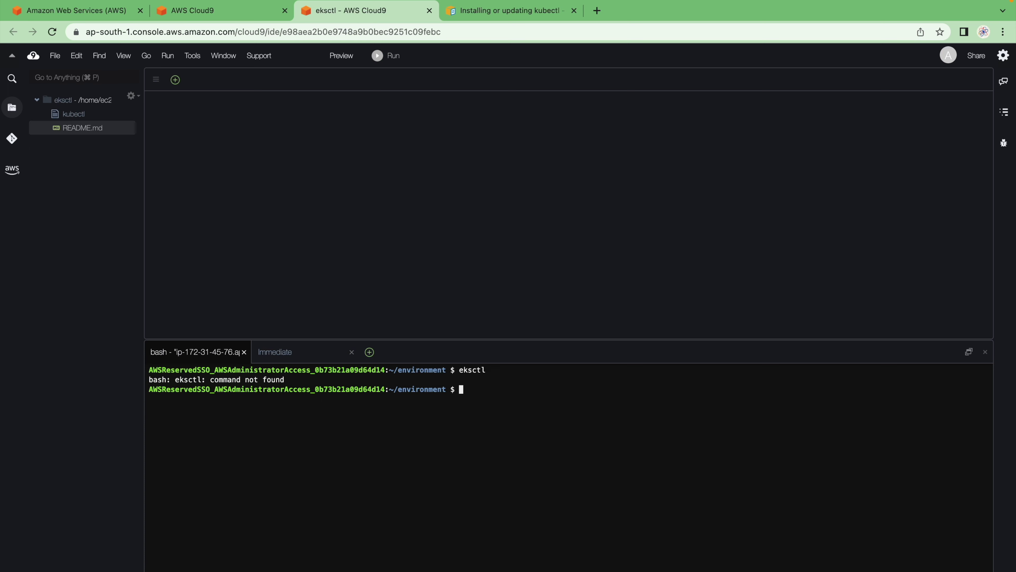
type("clear")
key("Return")
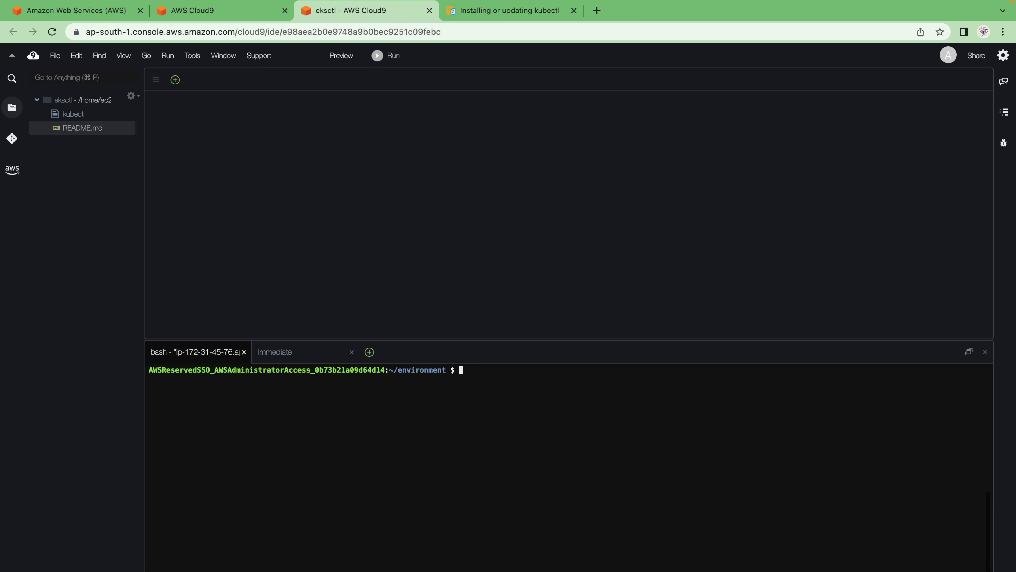
Open the guide's Installing eksctl page, copy the Linux curl command and run it in Cloud9 to extract eksctl into /tmp.
left_click(508, 12)
left_click(49, 228)
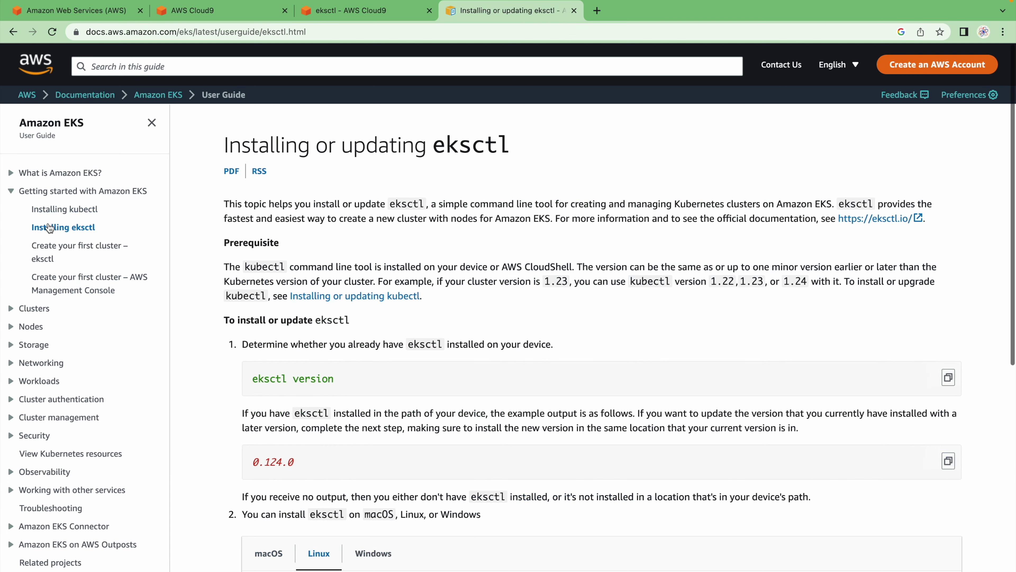
scroll(767, 355, "down", 7)
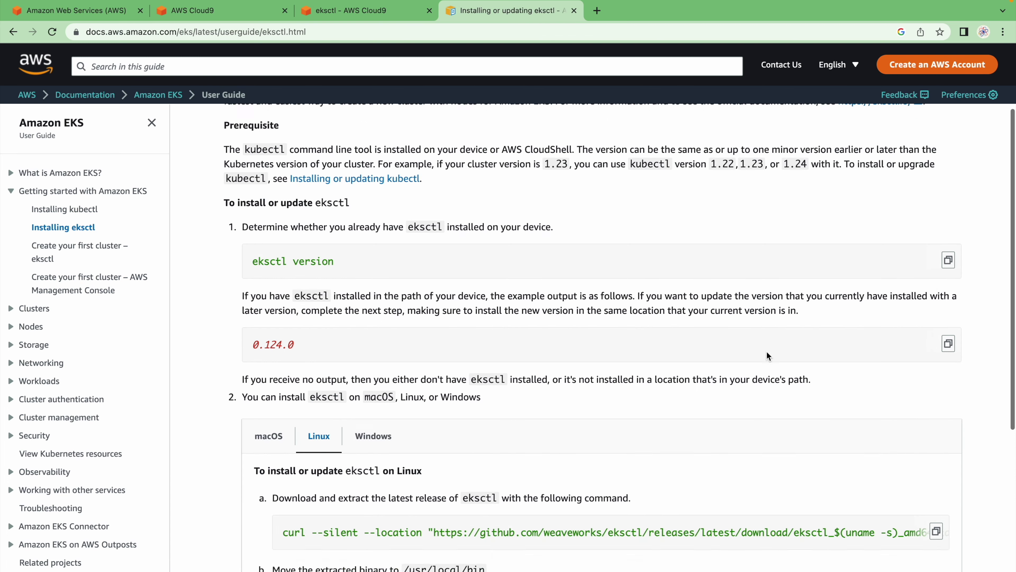
scroll(767, 352, "down", 3)
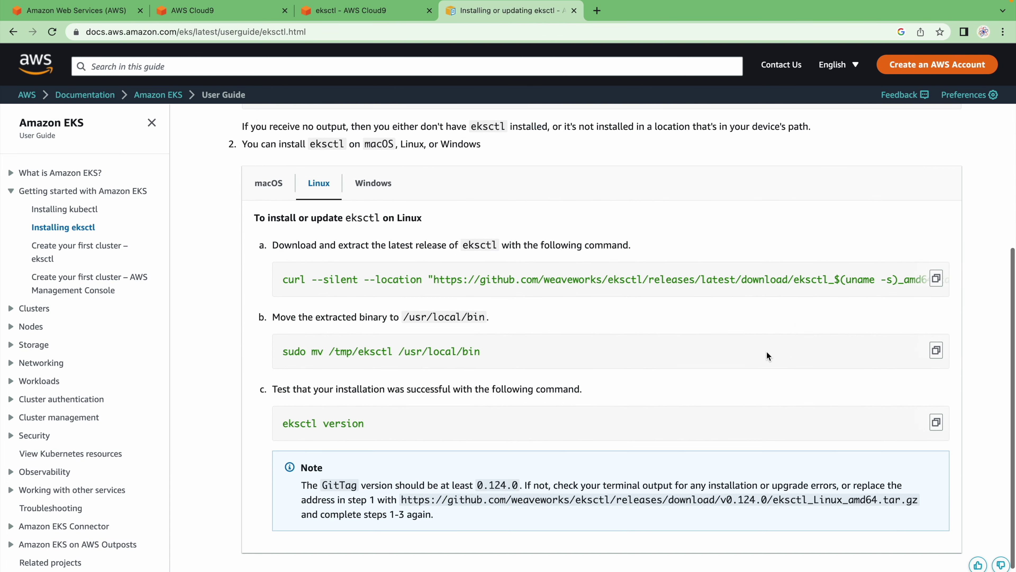
left_click(937, 279)
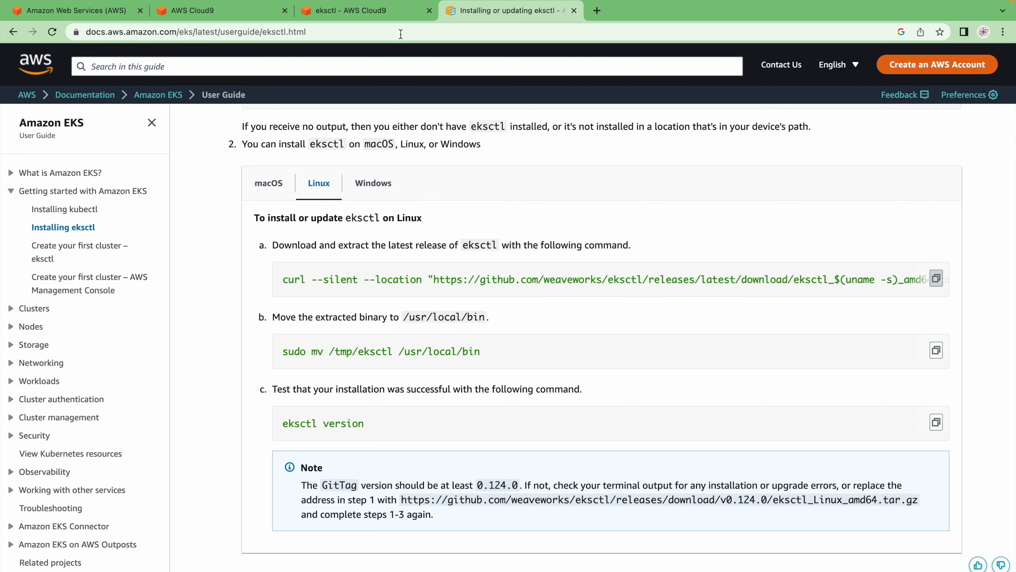
left_click(383, 12)
key("super+v")
key("Return")
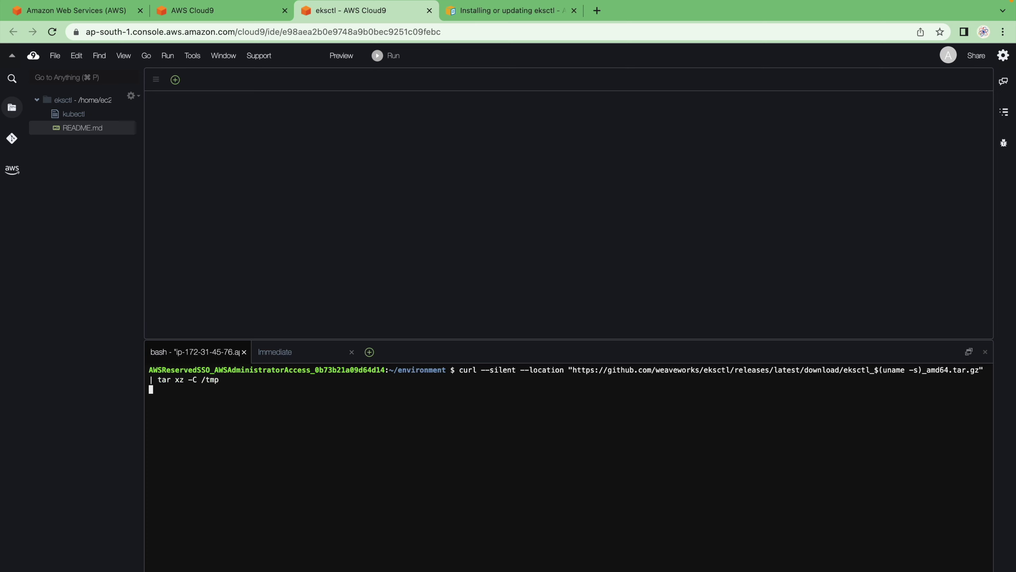
Copy sudo mv /tmp/eksctl /usr/local/bin from the guide and run it in the Cloud9 terminal.
left_click(557, 2)
scroll(524, 402, "down", 2)
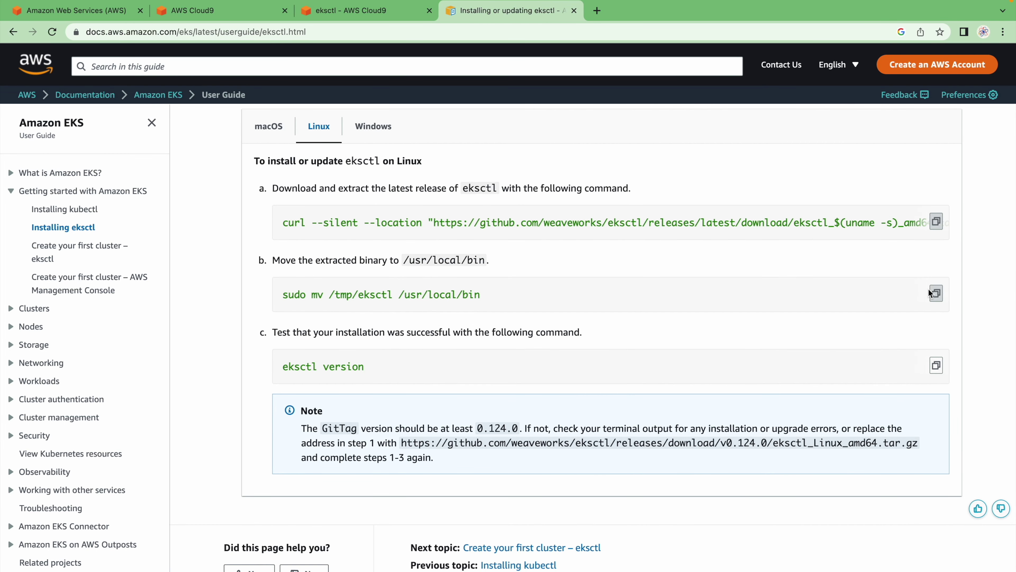
left_click(936, 293)
left_click(359, 15)
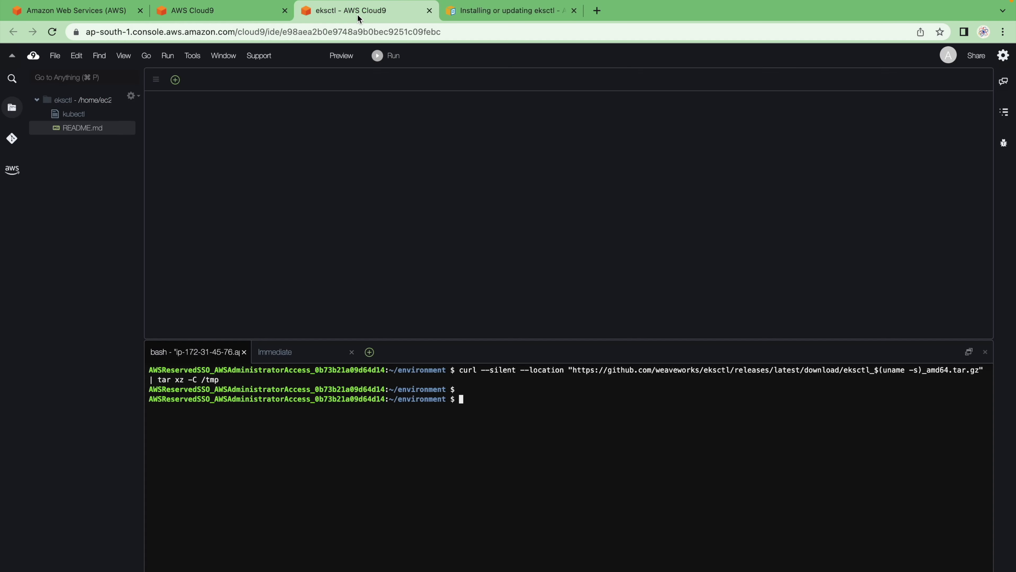
key("super+v")
key("Return")
key("Return")
Copy eksctl version from the guide and run it in the Cloud9 terminal to test the installation.
left_click(523, 12)
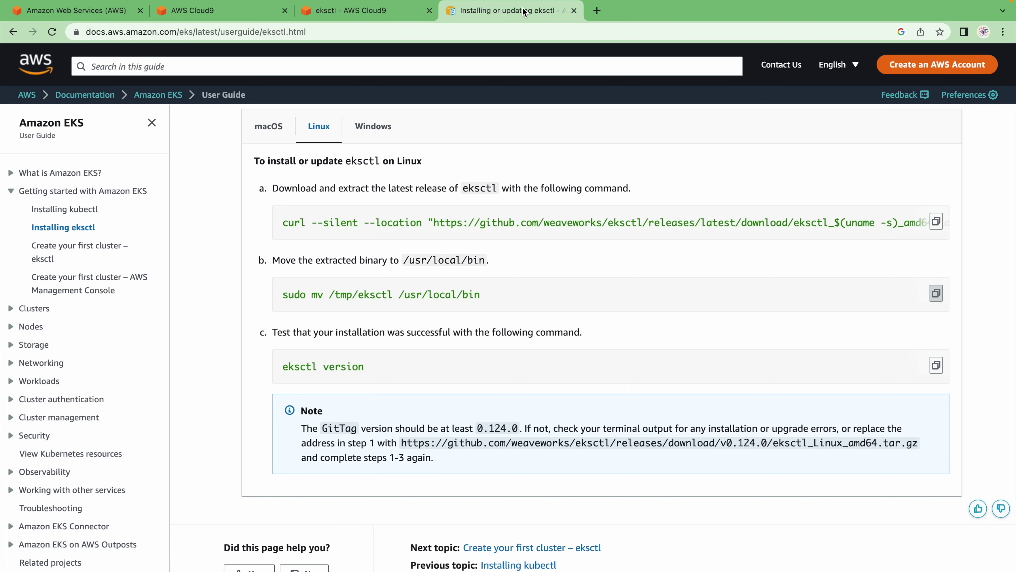
left_click(934, 371)
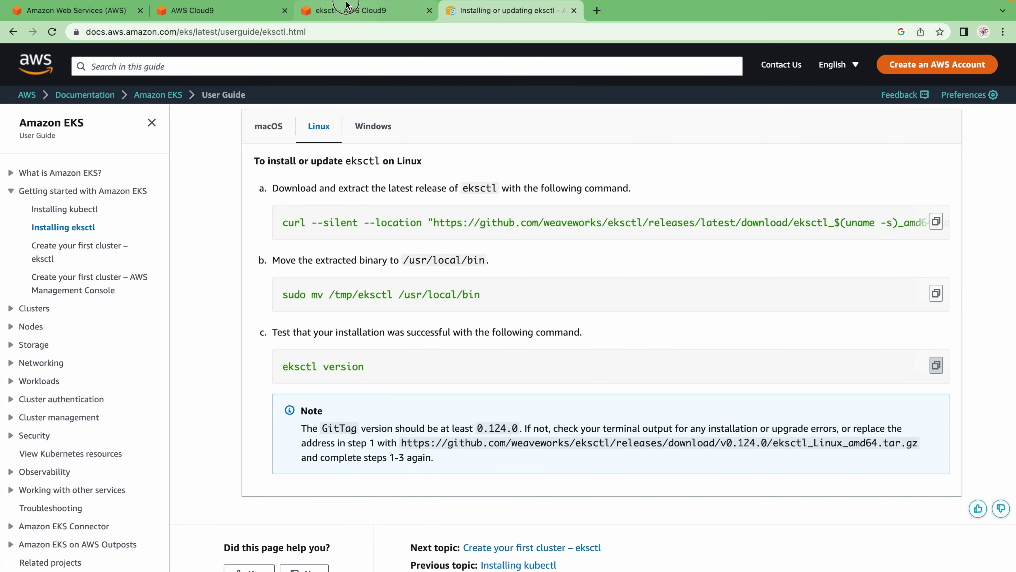
left_click(360, 11)
key("super+v")
key("Return")
key("Return")
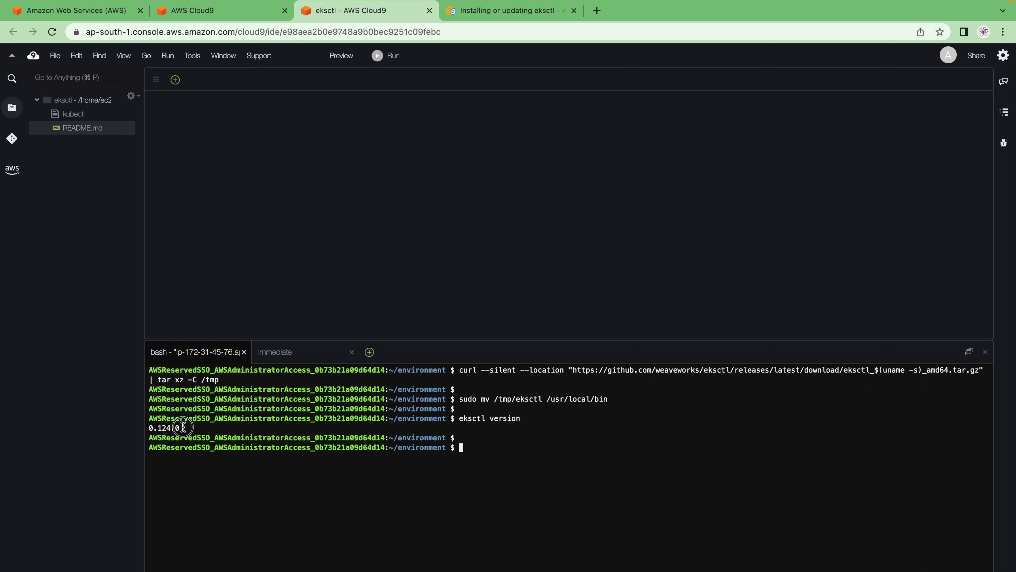
Clear the Cloud9 terminal with the clear command.
type("clar")
key("Return")
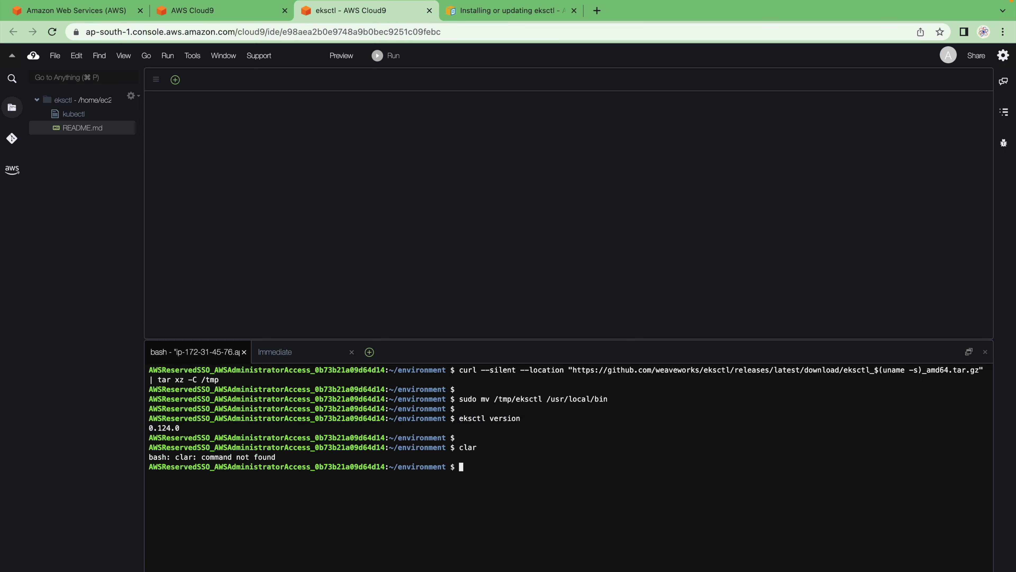
type("c;lear")
key("BackSpace")
key("BackSpace")
key("BackSpace")
key("BackSpace")
key("BackSpace")
key("BackSpace")
type("clear")
key("Return")
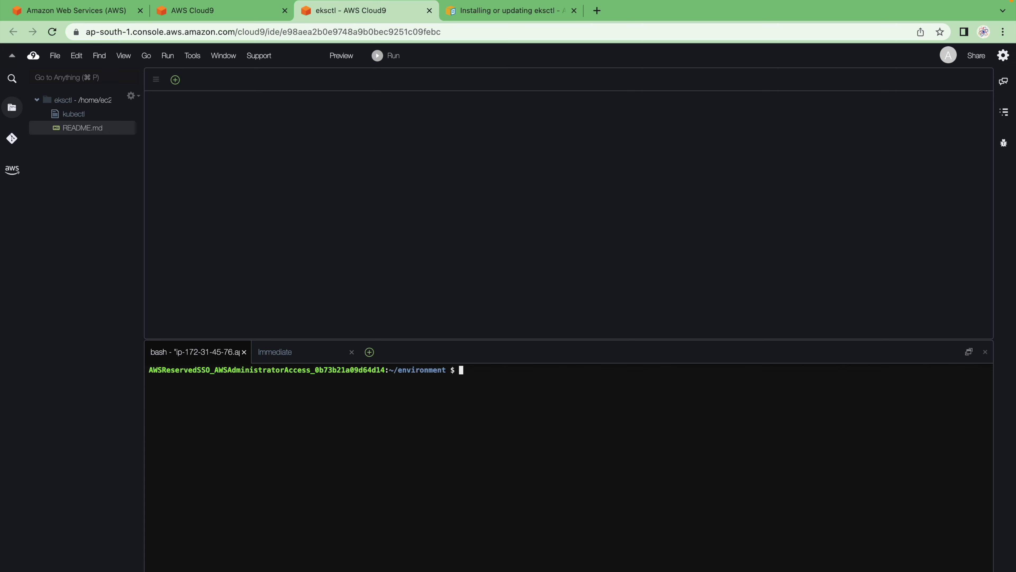
Return to the EKS user guide and open the page Create your first cluster – eksctl.
left_click(471, 11)
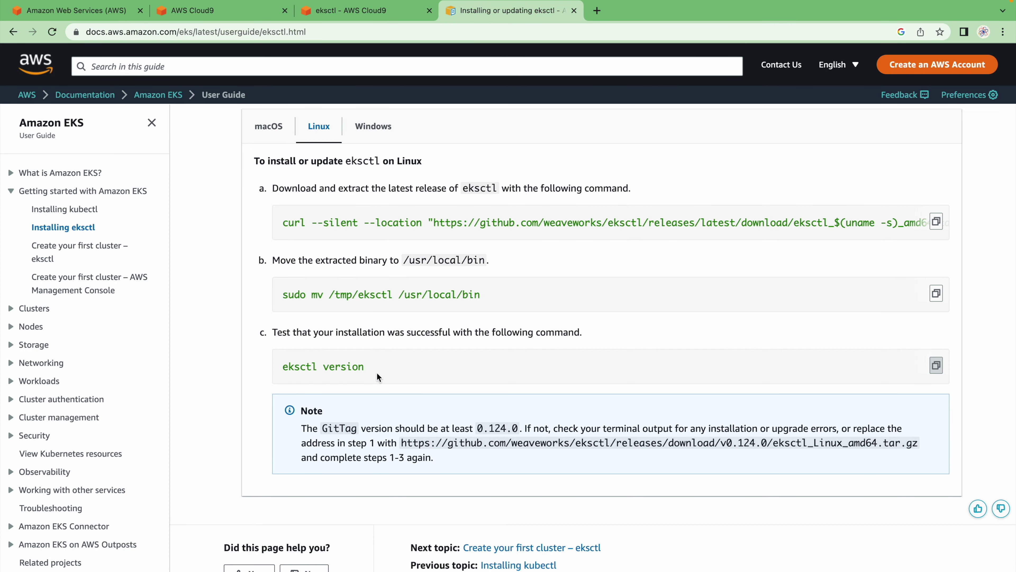
left_click(46, 252)
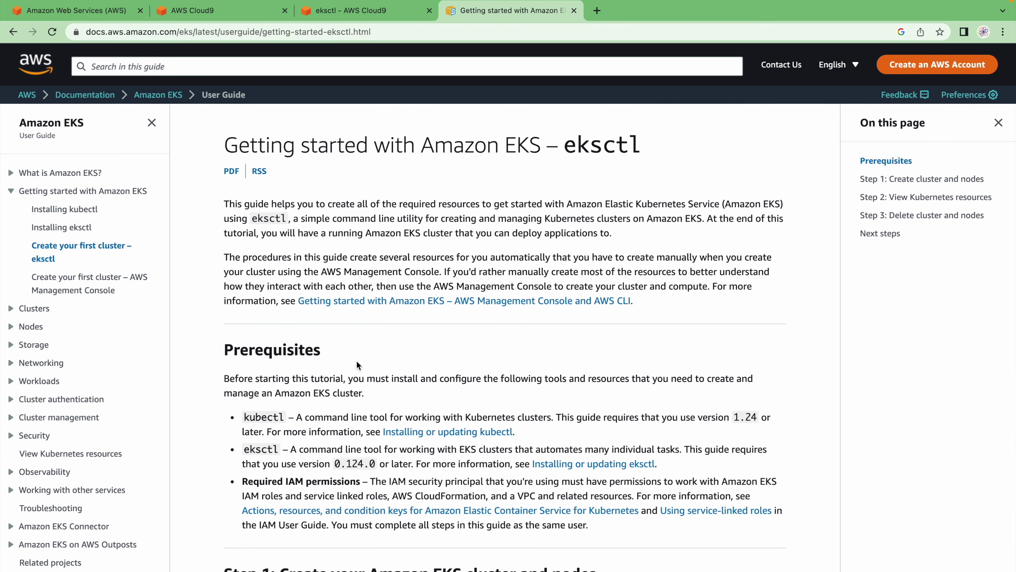
Find the cluster creation step in the guide and copy the Managed nodes – Linux eksctl create cluster command.
scroll(356, 361, "down", 10)
scroll(356, 361, "down", 8)
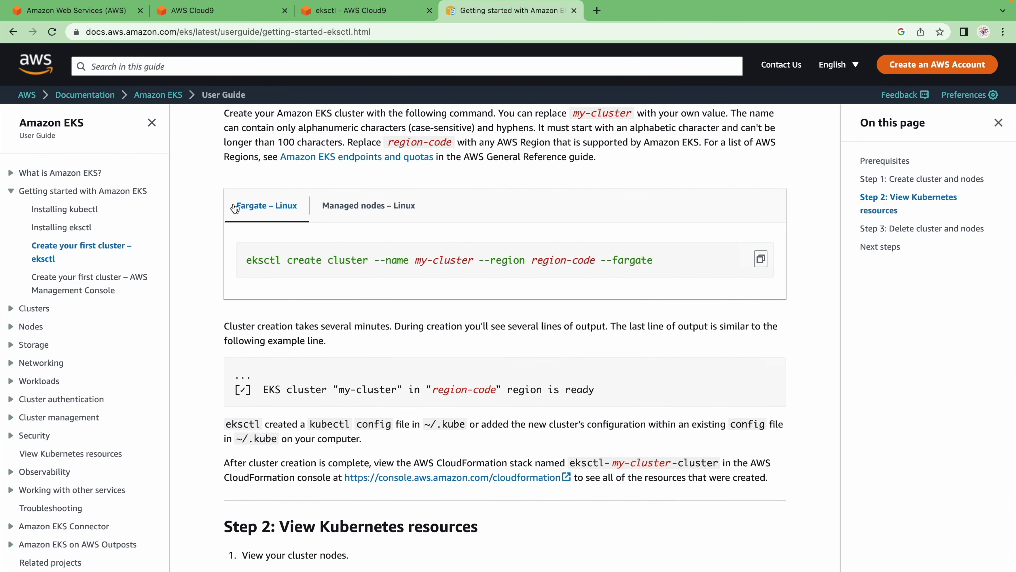
left_click(342, 218)
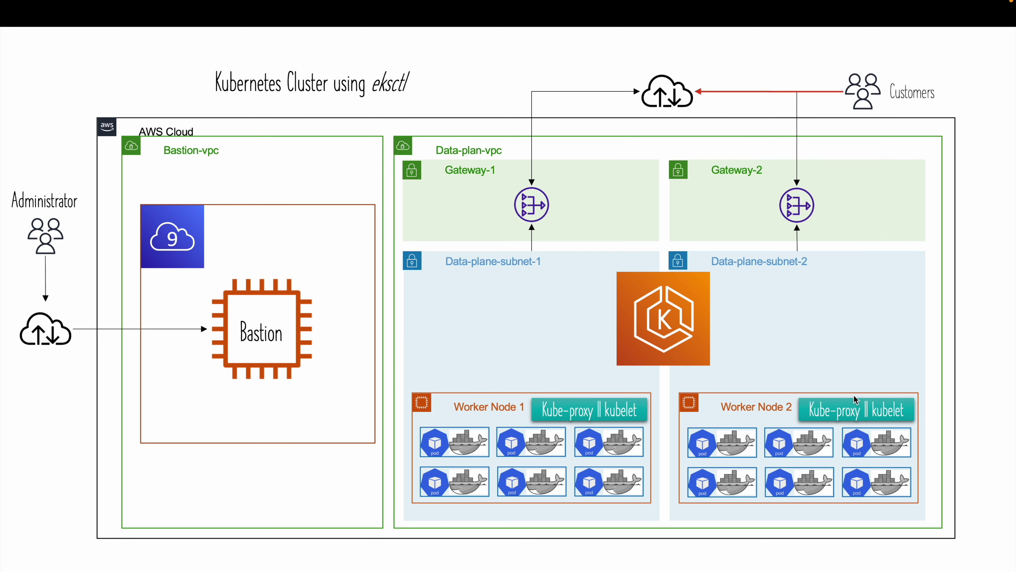
key("ctrl+Right")
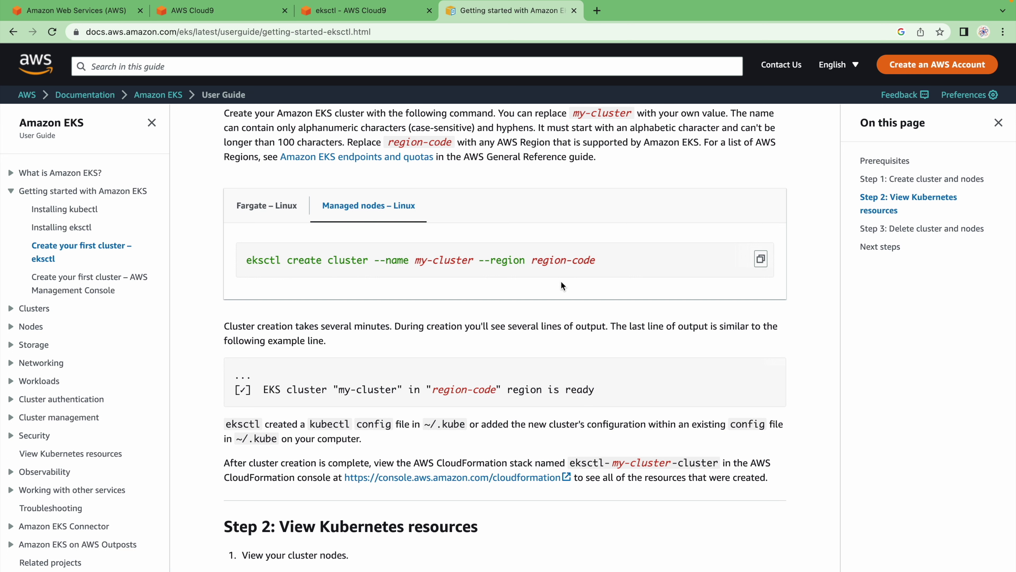
left_click(760, 258)
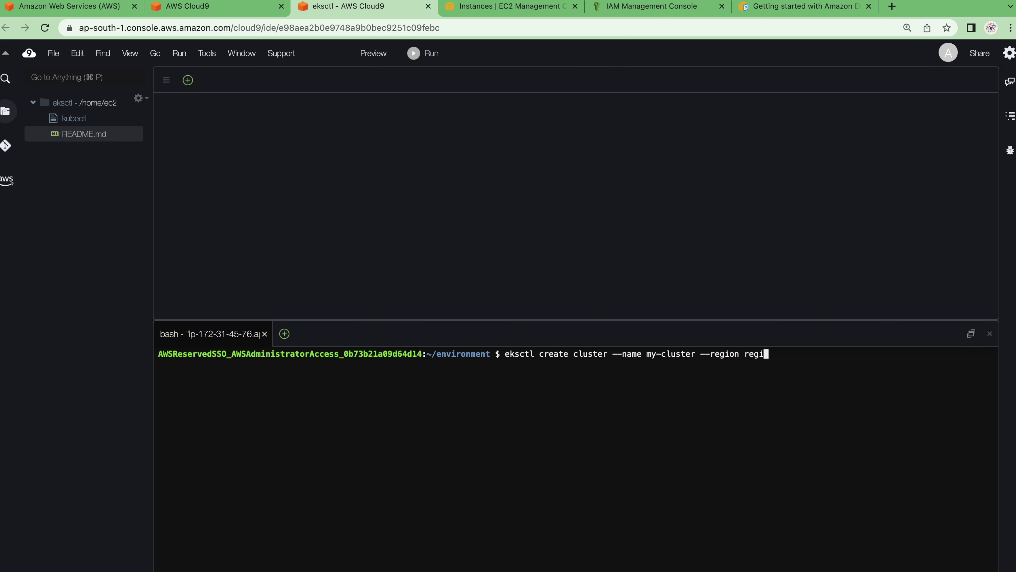
Set the region in the pasted eksctl create cluster command in the Cloud9 terminal to ap-south-1.
key("BackSpace")
key("BackSpace")
key("BackSpace")
key("BackSpace")
type("ap-south-1")
Replace the placeholder cluster name in the eksctl create cluster command with eksctl-demo.
key("Left")
key("Left")
key("Left")
key("Left")
key("Left")
key("Left")
key("Left")
key("Left")
key("Left")
key("Left")
key("Left")
key("Left")
key("Left")
key("Left")
key("Left")
key("Left")
key("Left")
key("Left")
key("Left")
key("Left")
key("Delete")
key("BackSpace")
key("BackSpace")
key("BackSpace")
key("BackSpace")
key("BackSpace")
key("BackSpace")
key("BackSpace")
key("BackSpace")
key("BackSpace")
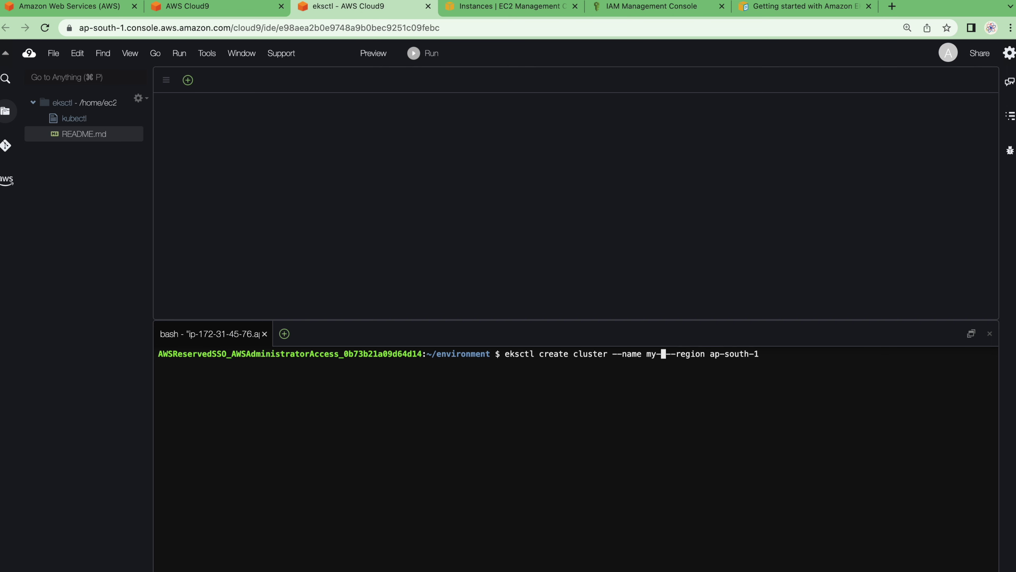
type("eksctl-")
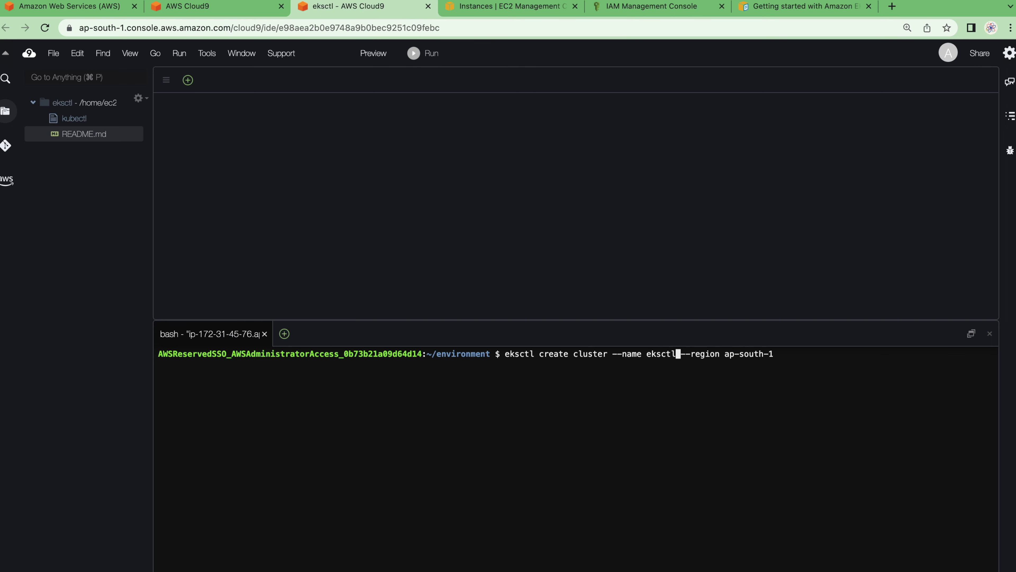
type("demo")
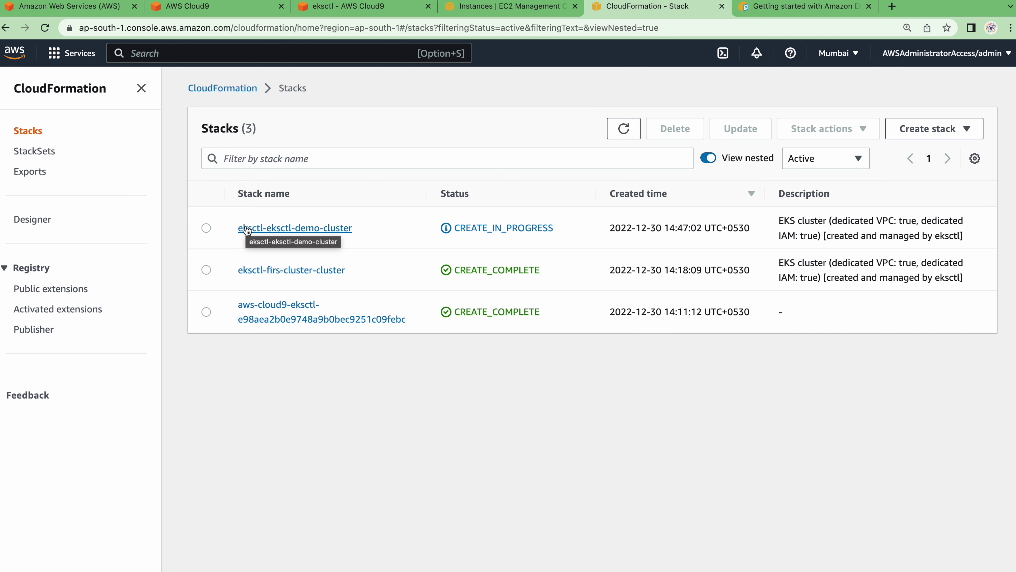
Open the eksctl-eksctl-demo-cluster stack in CloudFormation and go to the earliest entries of its event log.
left_click(282, 235)
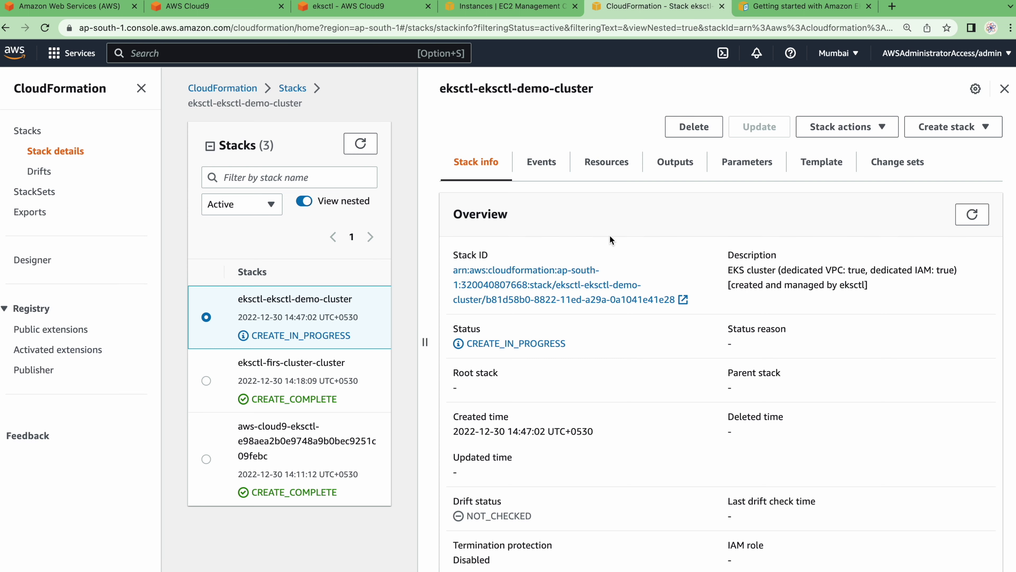
left_click(544, 166)
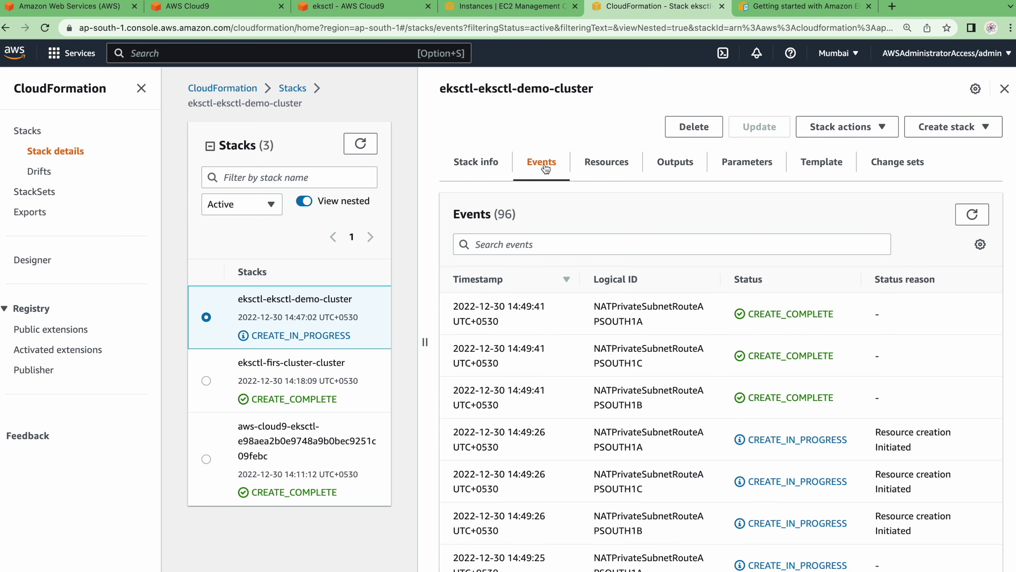
scroll(665, 436, "down", 20)
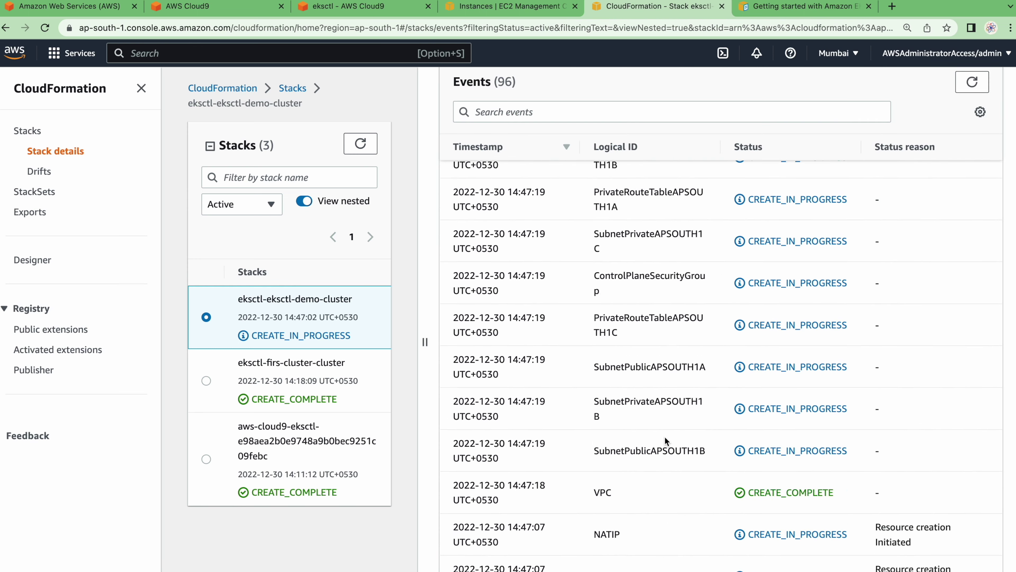
scroll(665, 440, "down", 10)
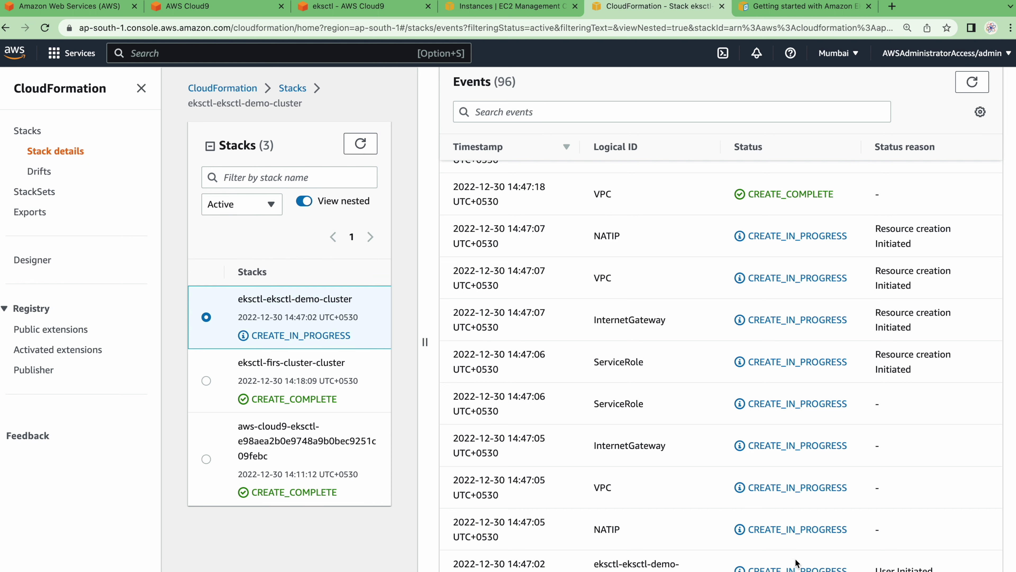
Review the earliest stack events for the NAT IP, VPC, internet gateway and service role resources.
left_click_drag(603, 565, 634, 570)
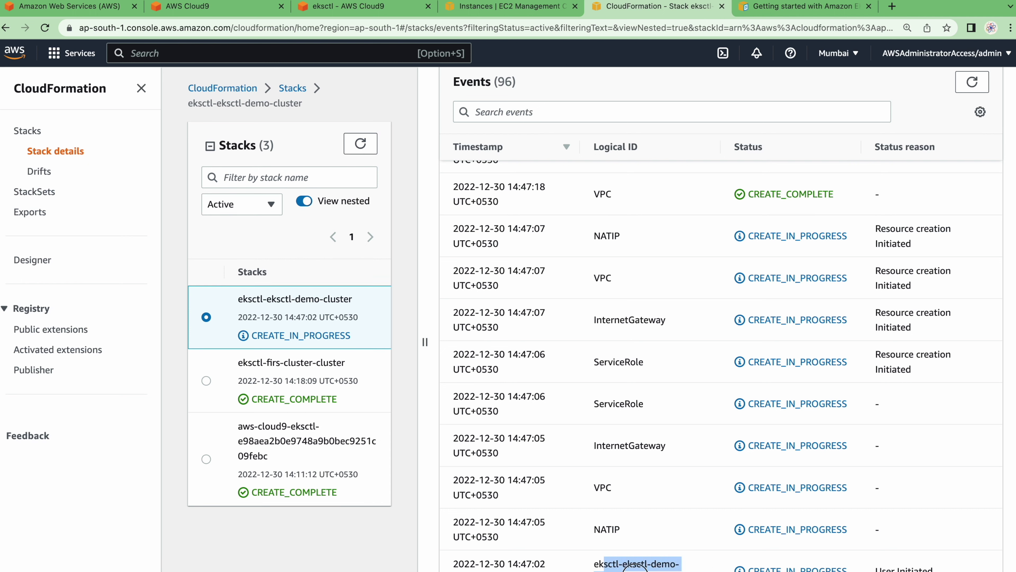
double_click(606, 529)
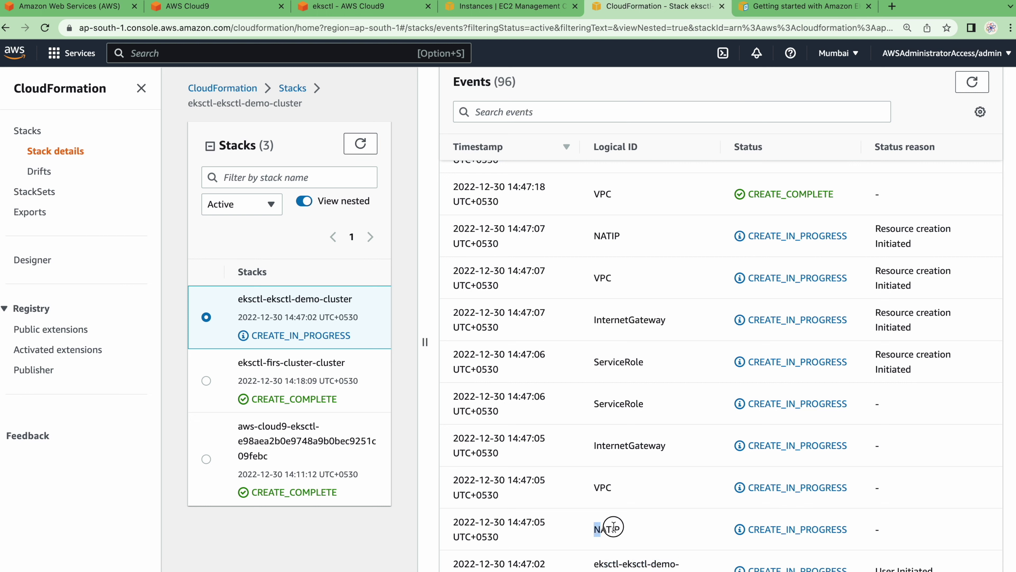
left_click(600, 487)
left_click_drag(597, 446, 664, 454)
left_click_drag(598, 405, 671, 407)
left_click(601, 367)
double_click(602, 368)
left_click_drag(606, 319, 667, 319)
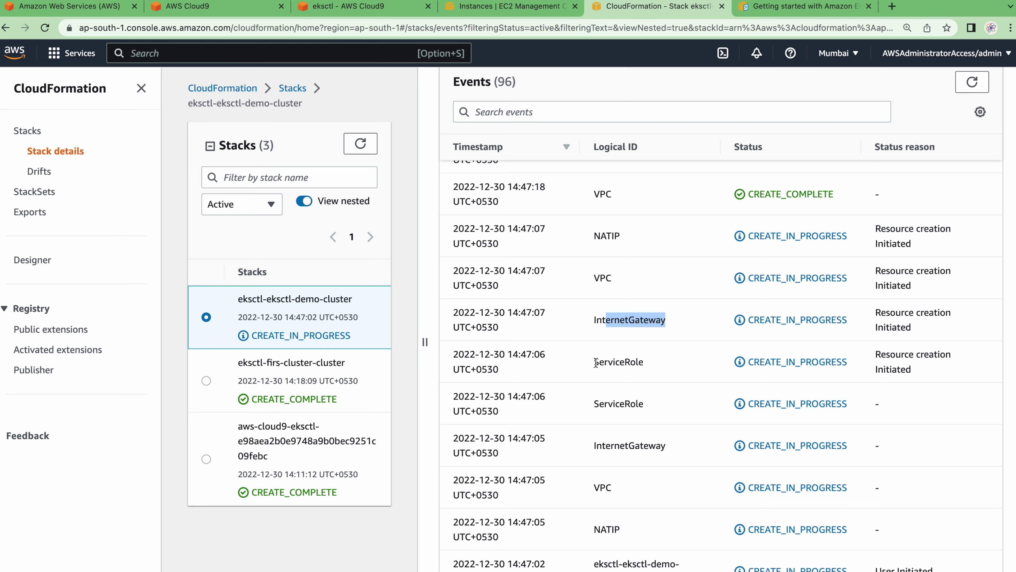
left_click_drag(597, 363, 623, 312)
left_click_drag(604, 229, 675, 335)
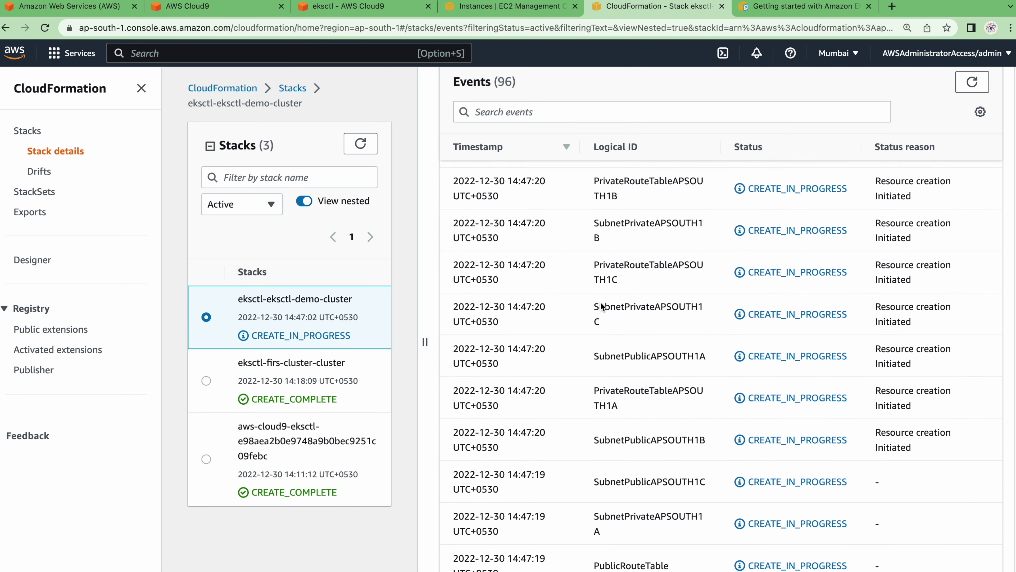
Review the stack events for the subnets, route tables, VPC gateway attachment, security groups and NAT gateway.
left_click_drag(599, 204, 645, 374)
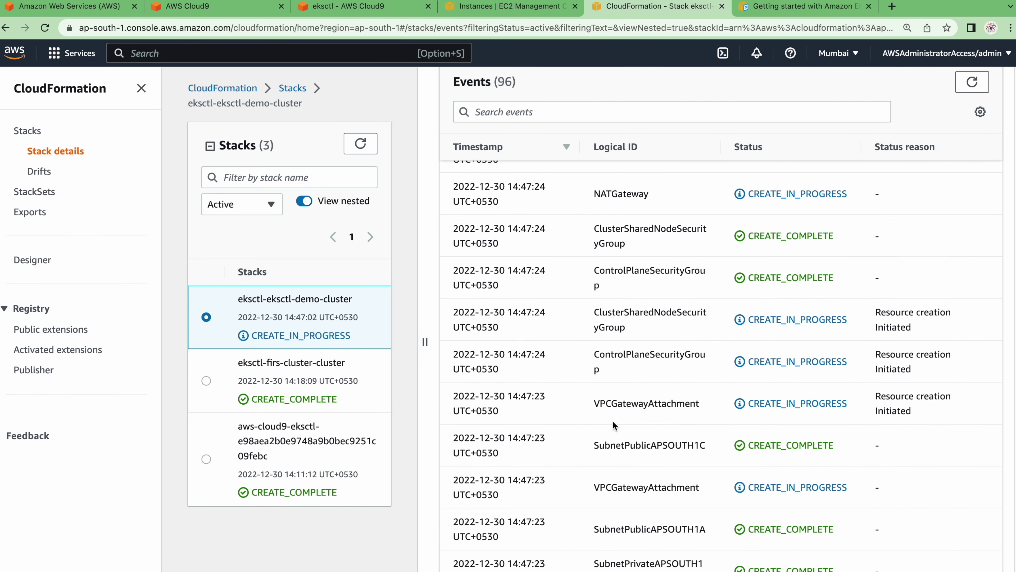
left_click_drag(622, 412, 716, 414)
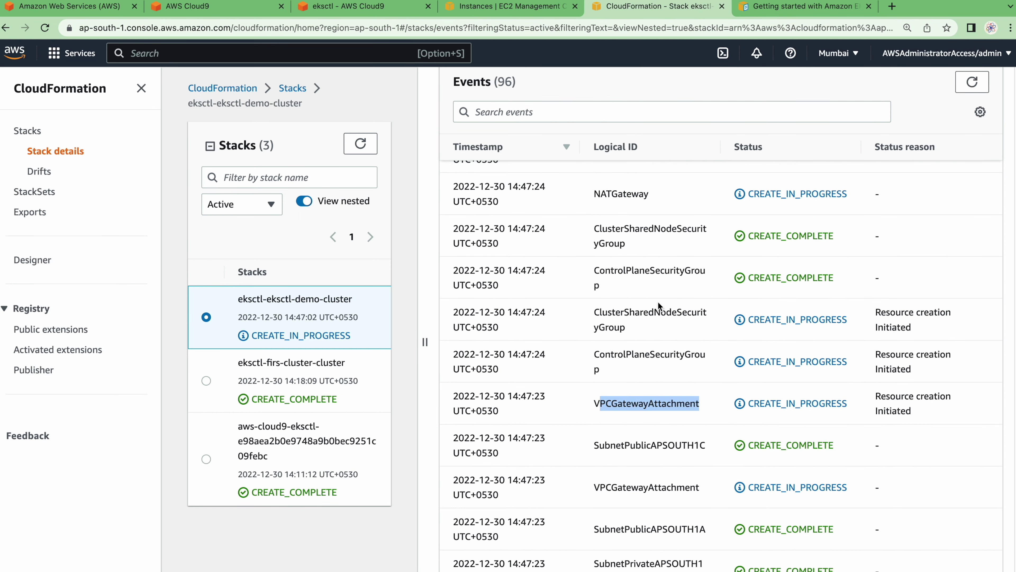
left_click_drag(612, 406, 682, 451)
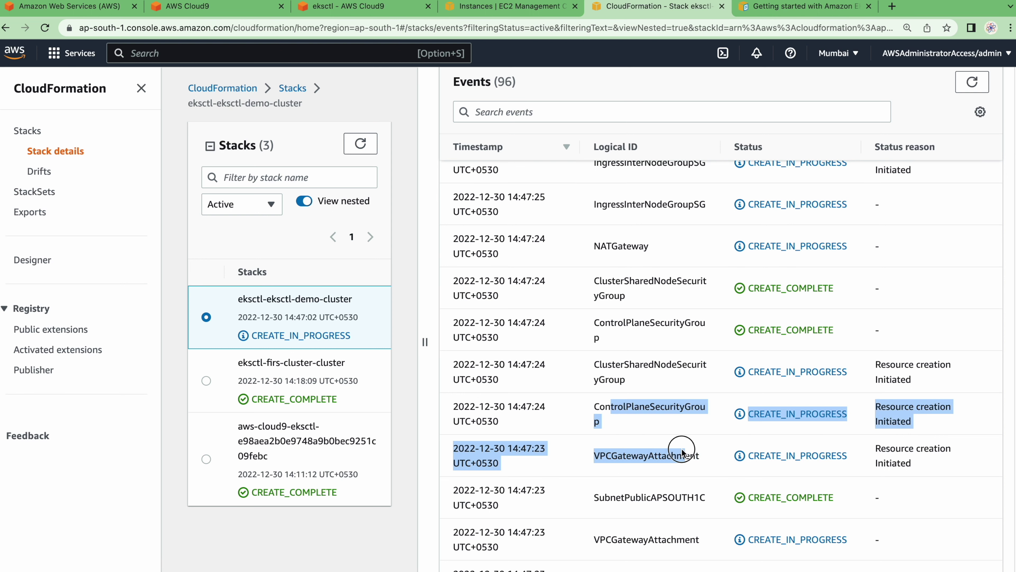
left_click(625, 408)
left_click_drag(595, 407, 605, 419)
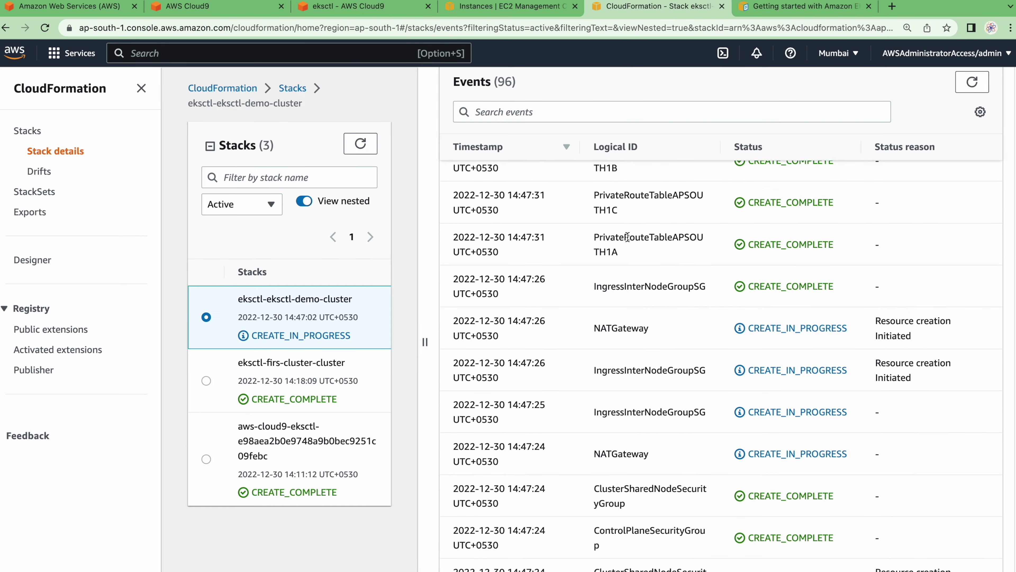
left_click_drag(618, 303, 654, 342)
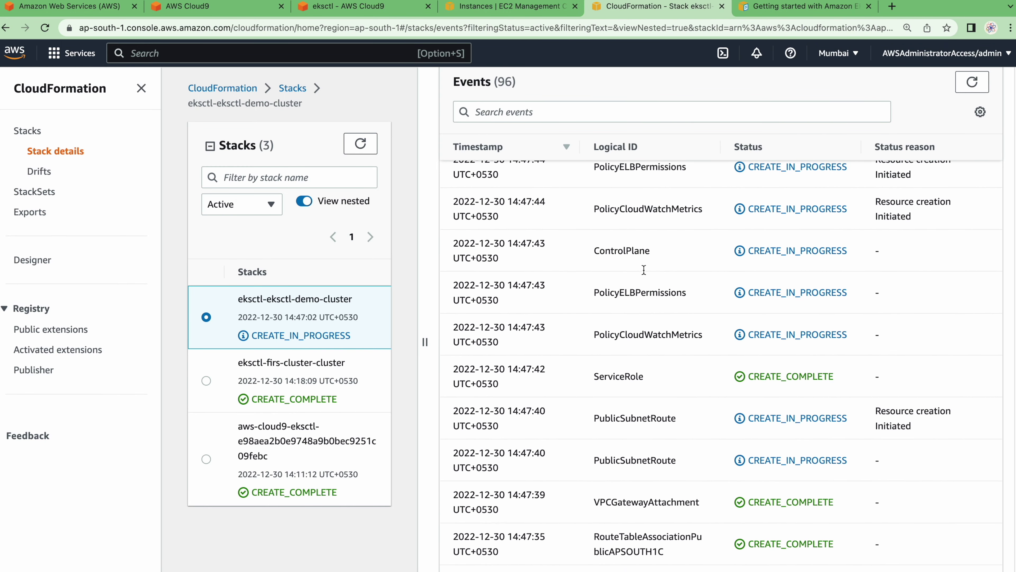
Examine the remaining stack events for the public subnet route, policies, control plane and NAT private subnet routes.
scroll(614, 439, "down", 1)
left_click_drag(594, 402, 659, 504)
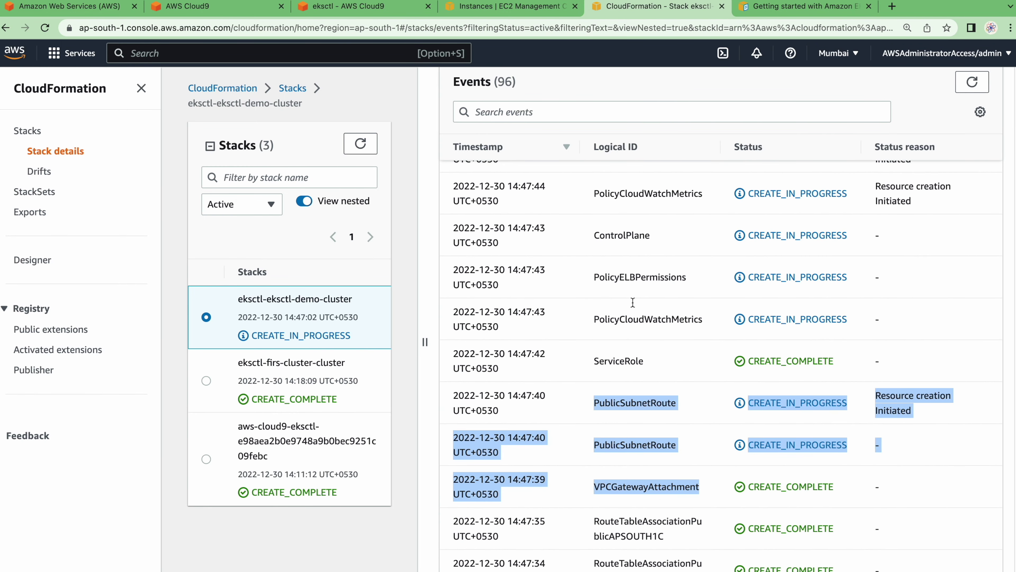
left_click_drag(599, 279, 685, 385)
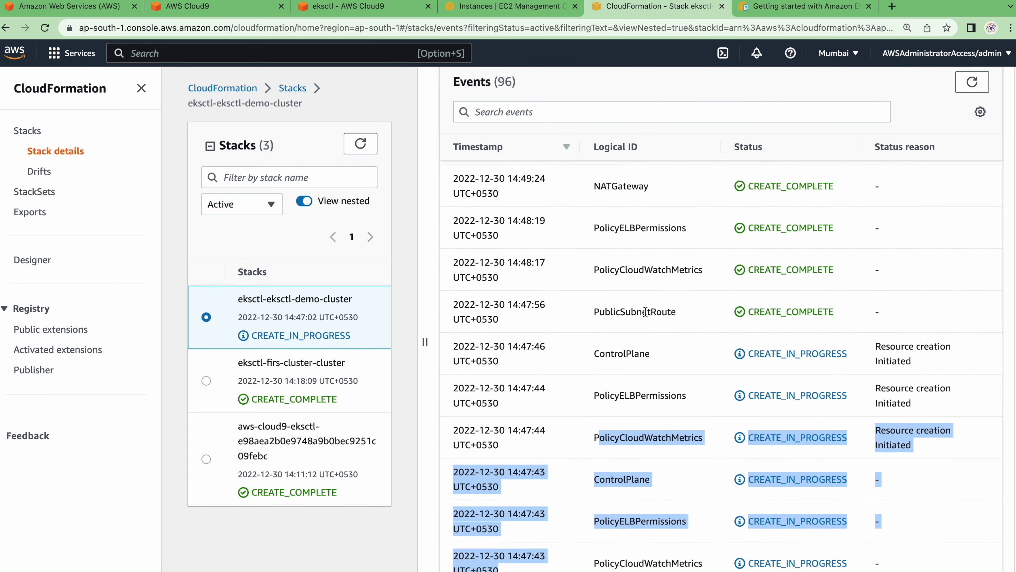
left_click(615, 269)
left_click_drag(615, 269, 648, 385)
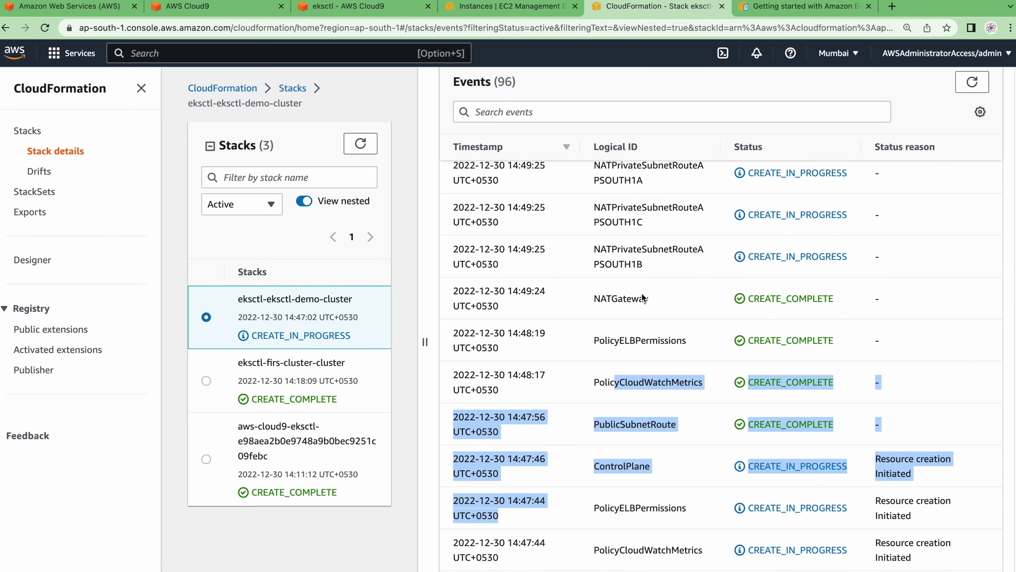
scroll(642, 295, "up", 2)
scroll(642, 295, "up", 3)
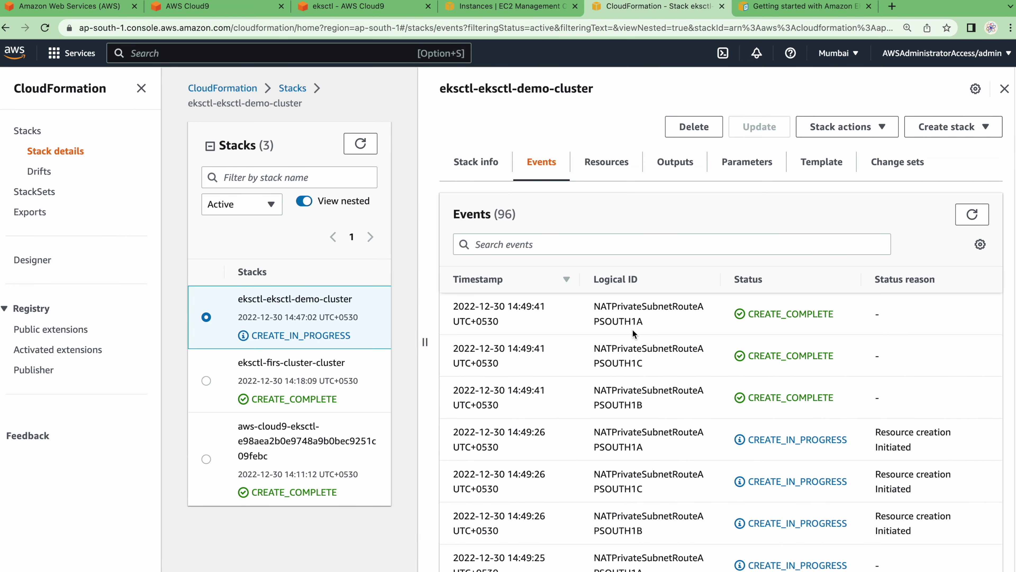
left_click_drag(584, 306, 686, 412)
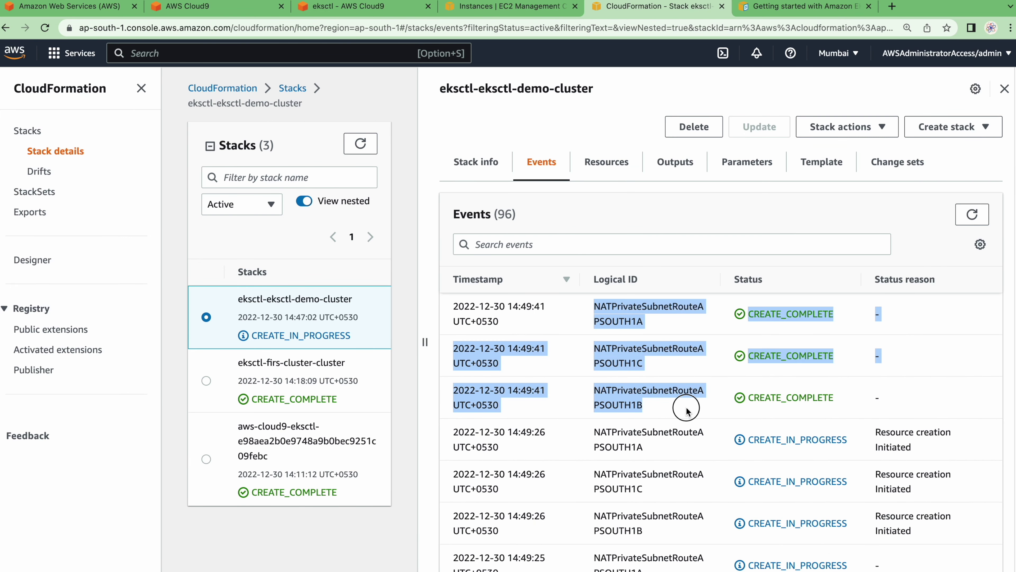
Switch to the VPC console and show the details of eksctl-managed-cluster/VPC.
left_click(508, 6)
left_click(294, 159)
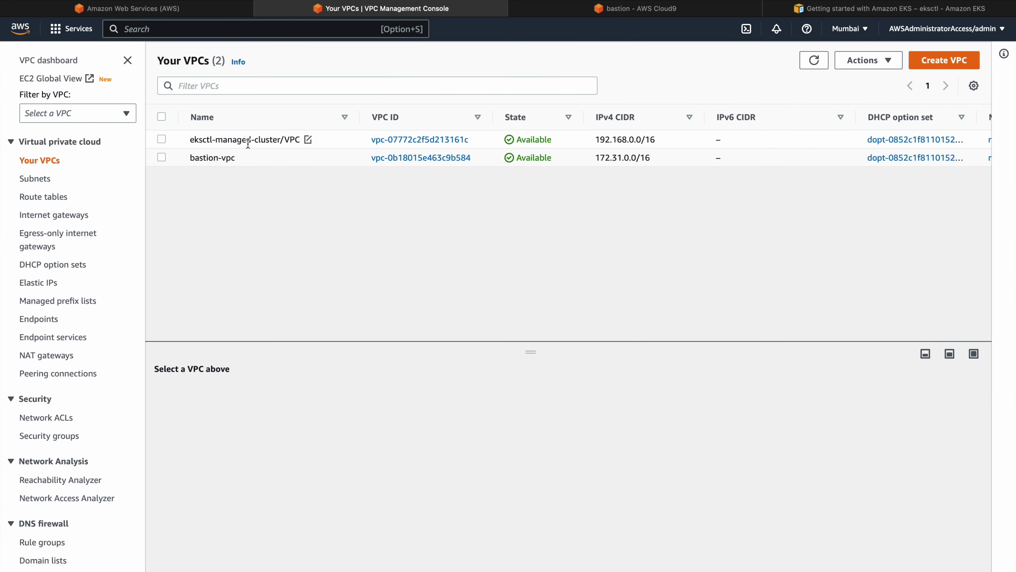
left_click(237, 138)
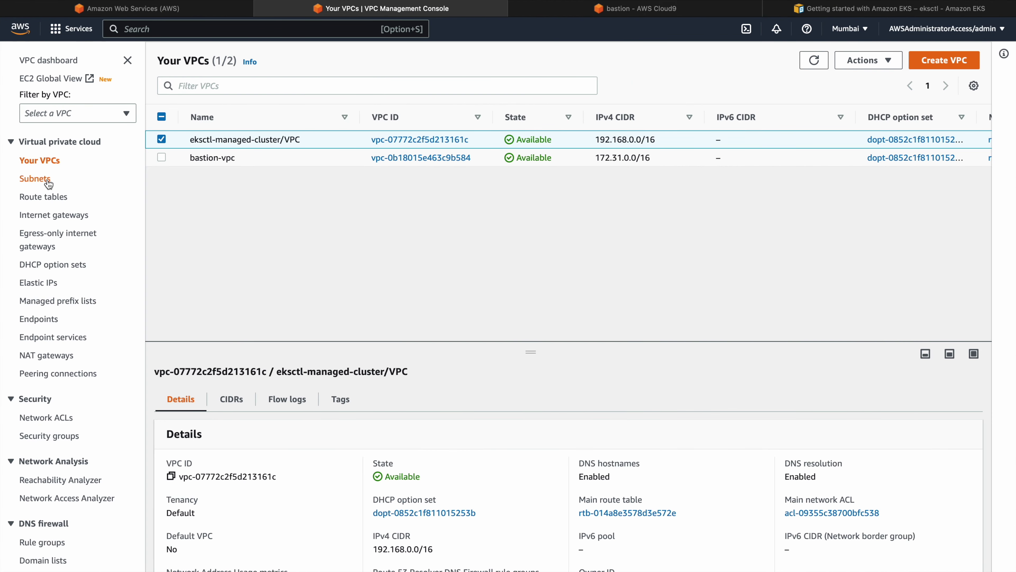
List the subnets, widen the Name column and look through the public and private subnets of eksctl-managed-cluster.
left_click(35, 179)
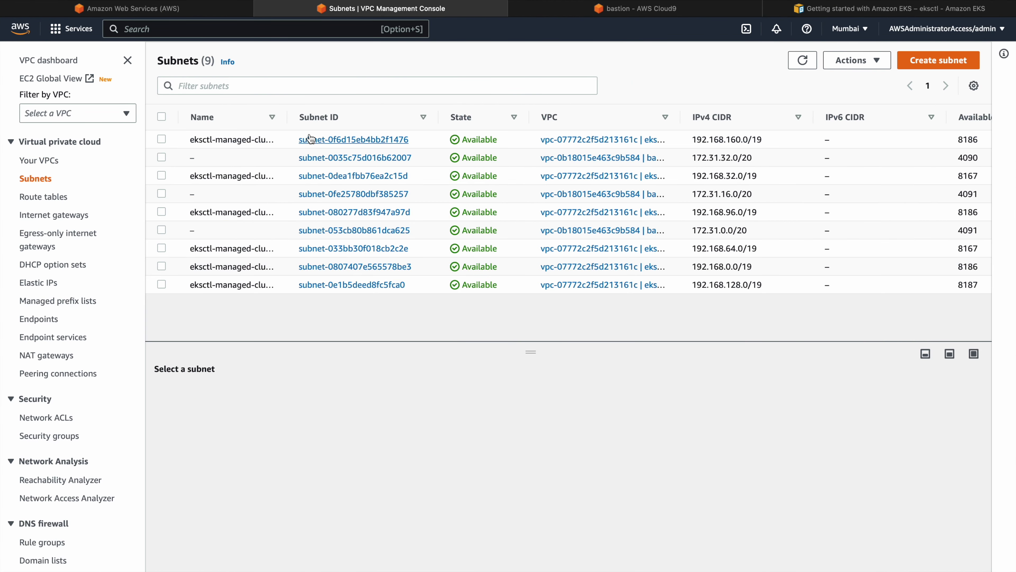
left_click_drag(300, 112, 390, 112)
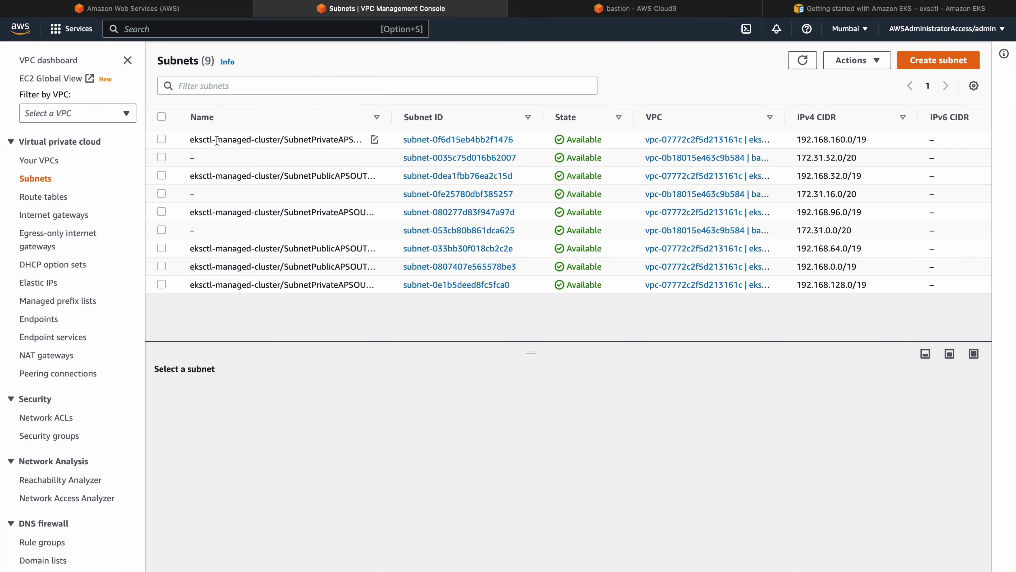
left_click(227, 142)
left_click(224, 177)
left_click(230, 212)
left_click(235, 252)
left_click(236, 266)
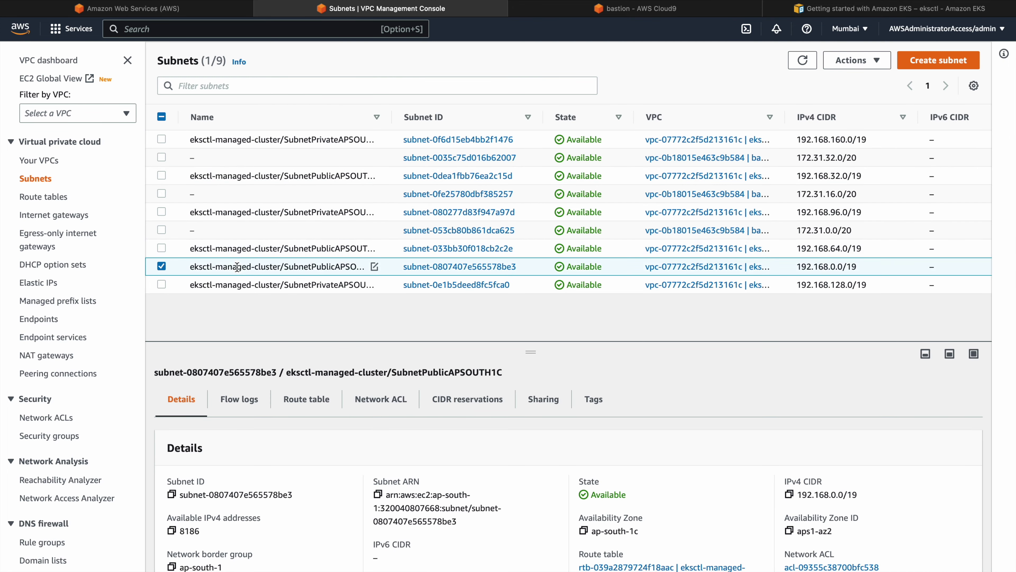
left_click(239, 286)
Inspect the routes and subnet associations of the eksctl-managed-cluster/PublicRouteTable route table.
left_click(43, 198)
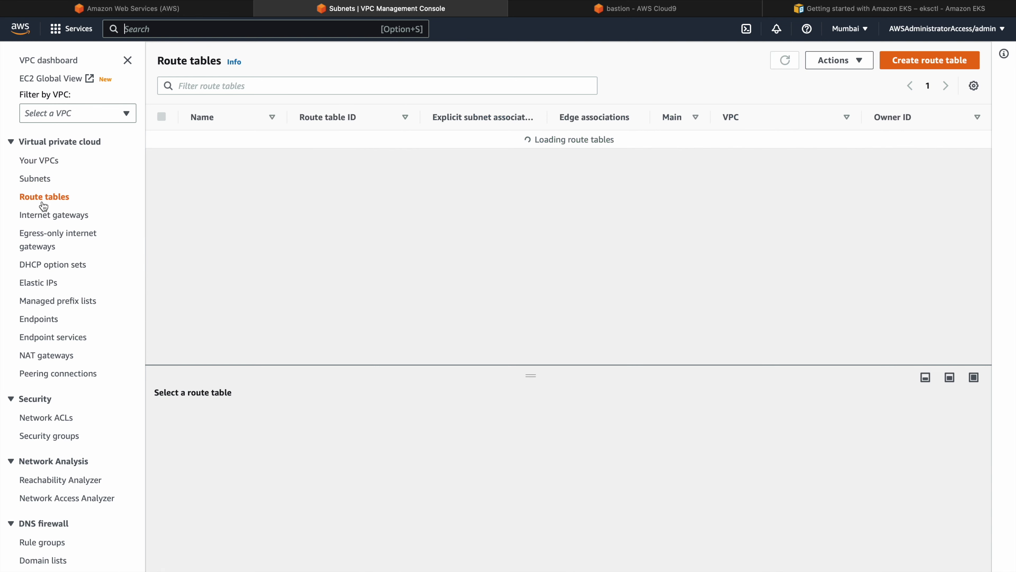
left_click(205, 156)
left_click(234, 423)
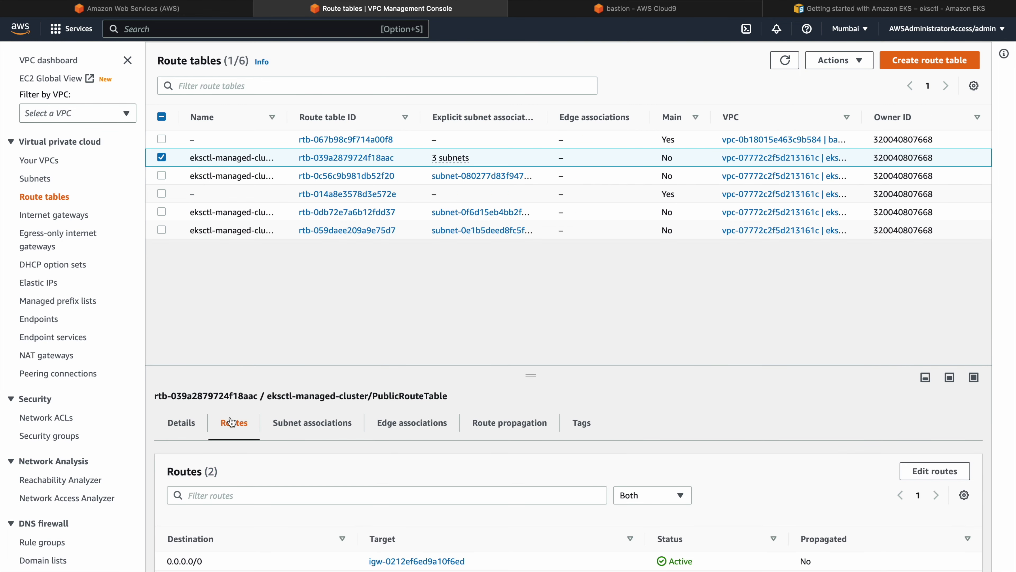
scroll(360, 523, "down", 2)
scroll(340, 481, "up", 2)
left_click(306, 423)
scroll(287, 488, "down", 3)
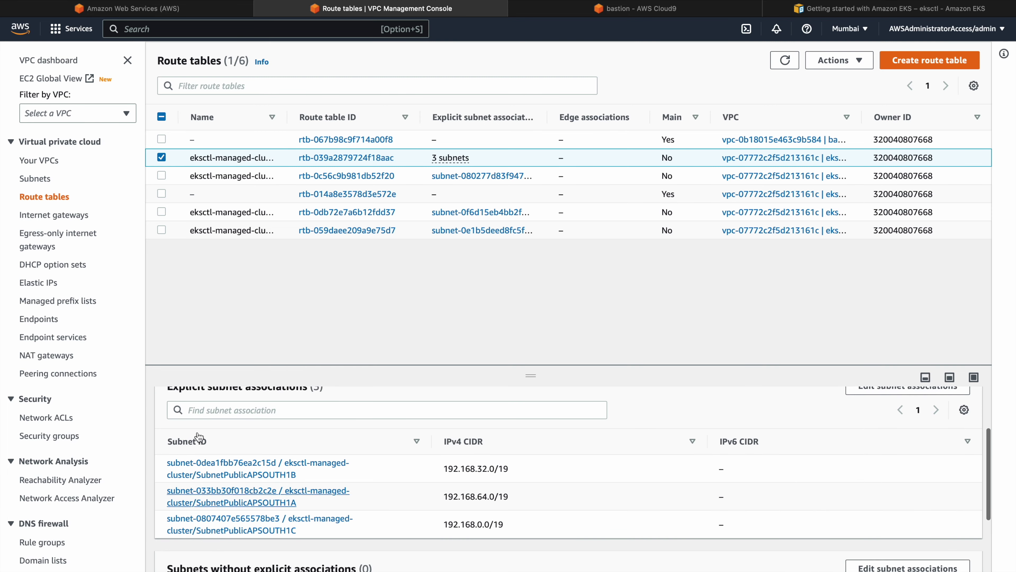
View the VPC's internet gateways and its NAT gateways.
left_click(39, 215)
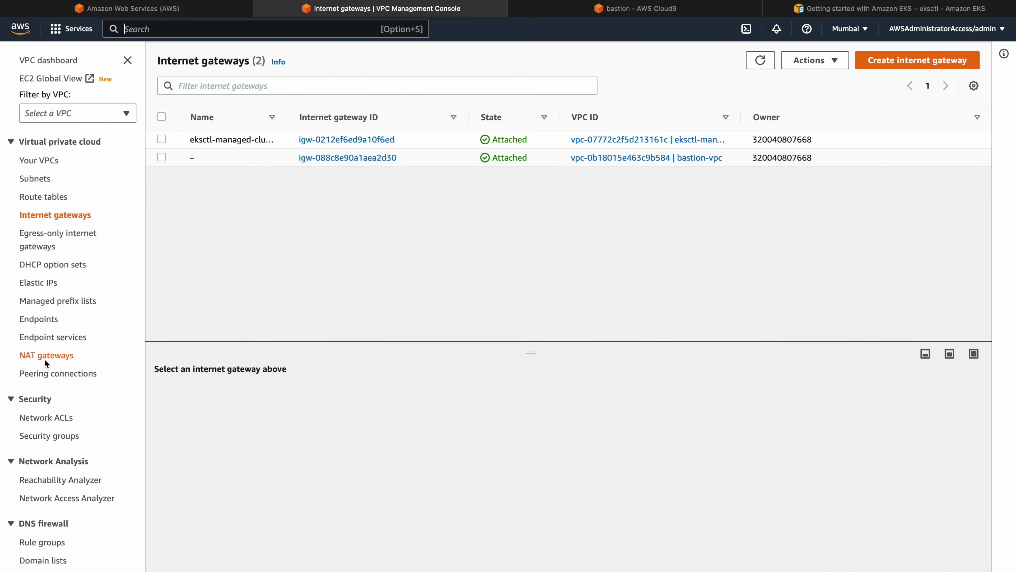
left_click(46, 362)
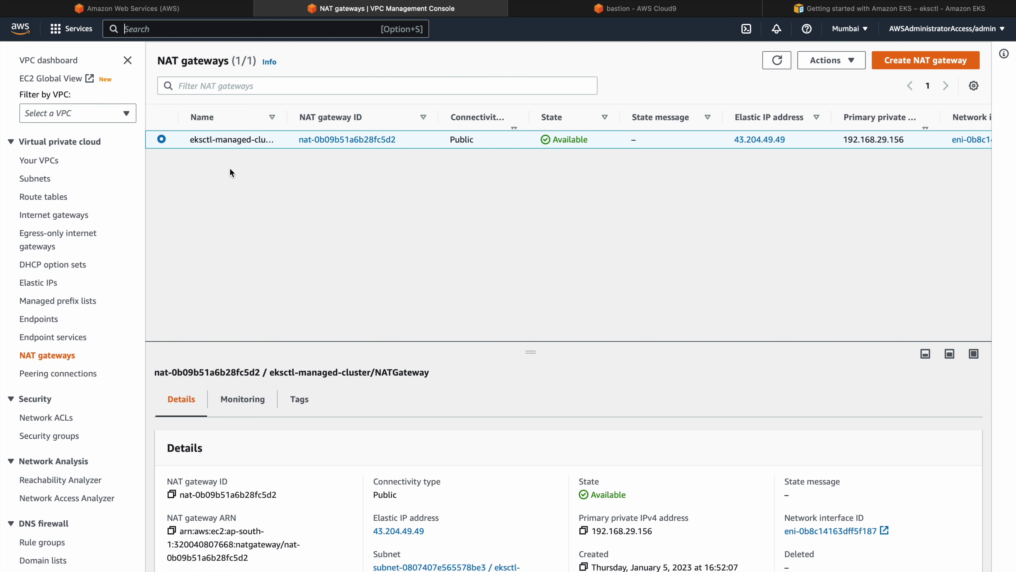
View the VPC's Elastic IPs, then inspect the eksctl-managed-cluster ControlPlaneSecurityGroup and ClusterSharedNodeSecurityGroup with the Name column widened.
left_click(28, 282)
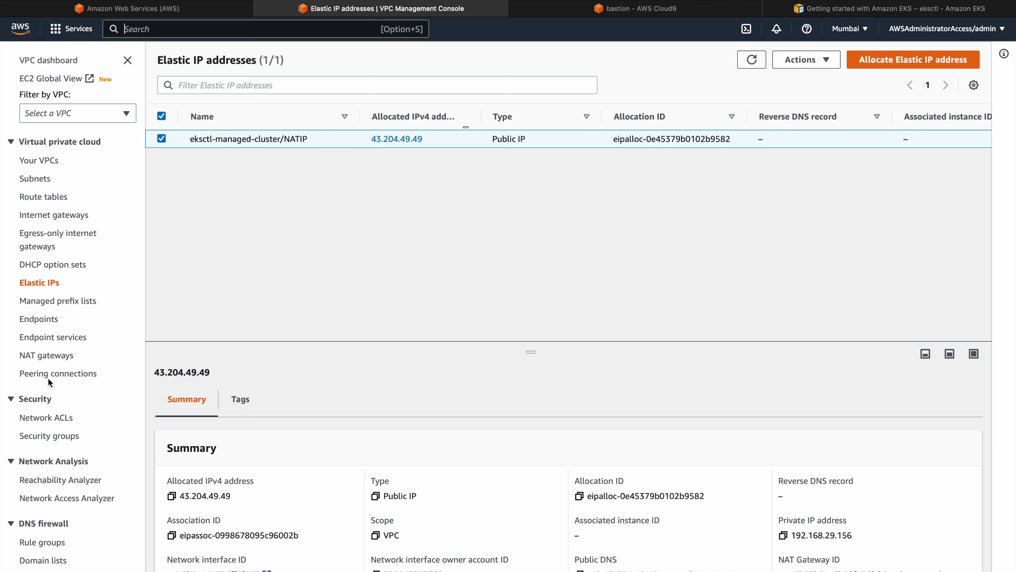
left_click(44, 438)
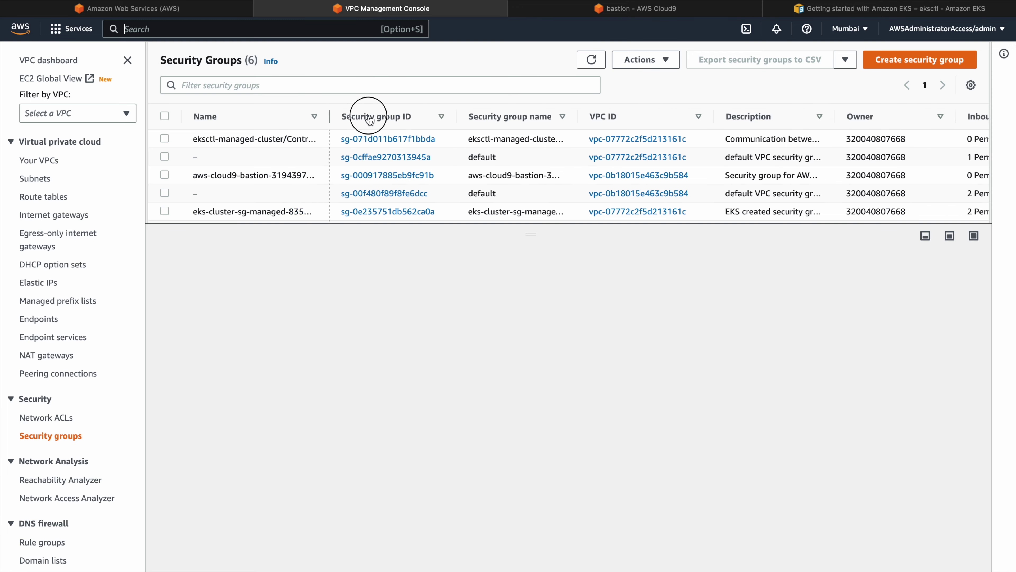
left_click(336, 141)
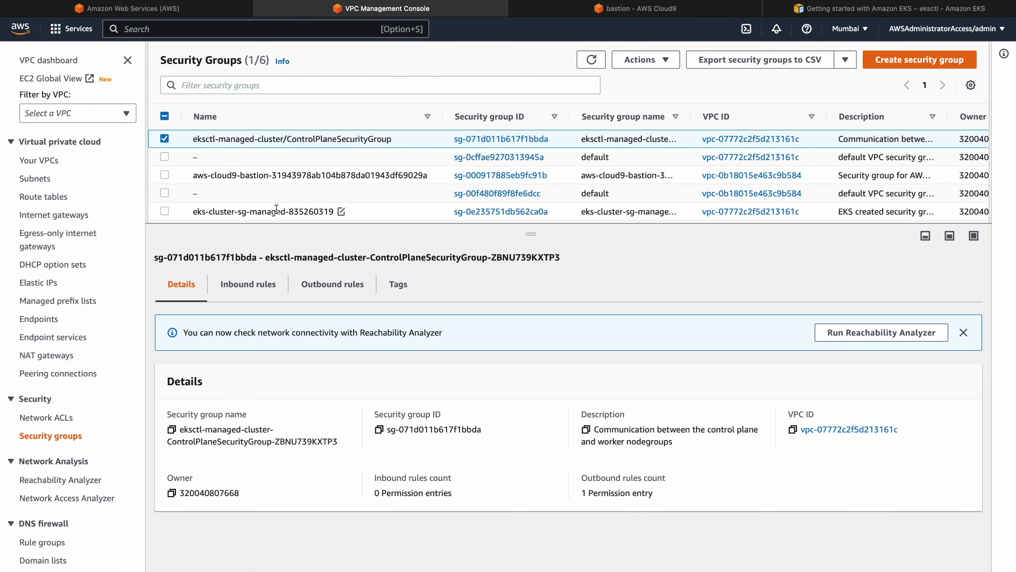
left_click(268, 210)
scroll(276, 209, "down", 1)
left_click(276, 209)
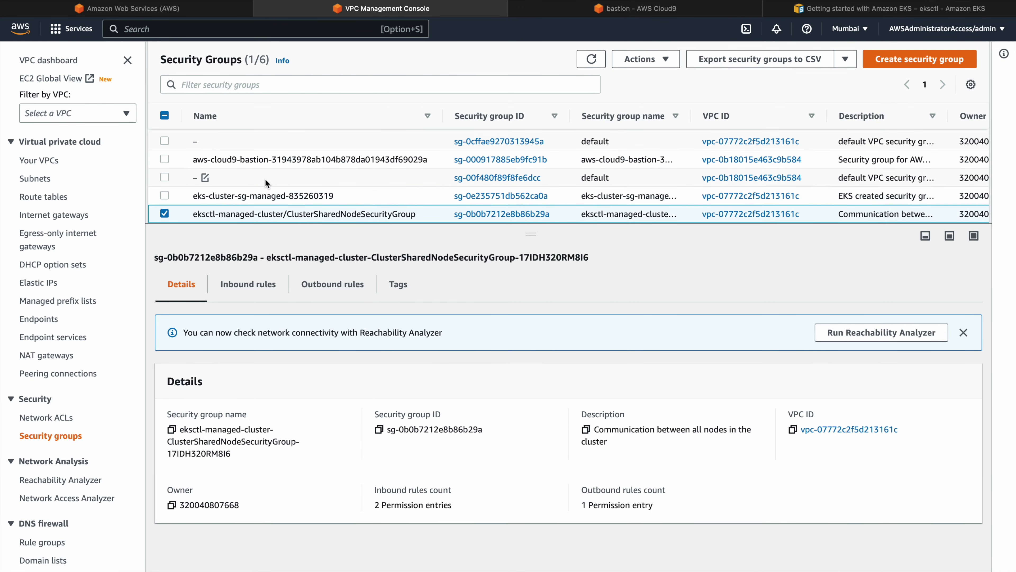
scroll(264, 178, "up", 1)
scroll(61, 382, "down", 10)
scroll(60, 383, "up", 10)
Switch to the EKS console and view the compute resources and node groups of the managed cluster.
left_click(214, 30)
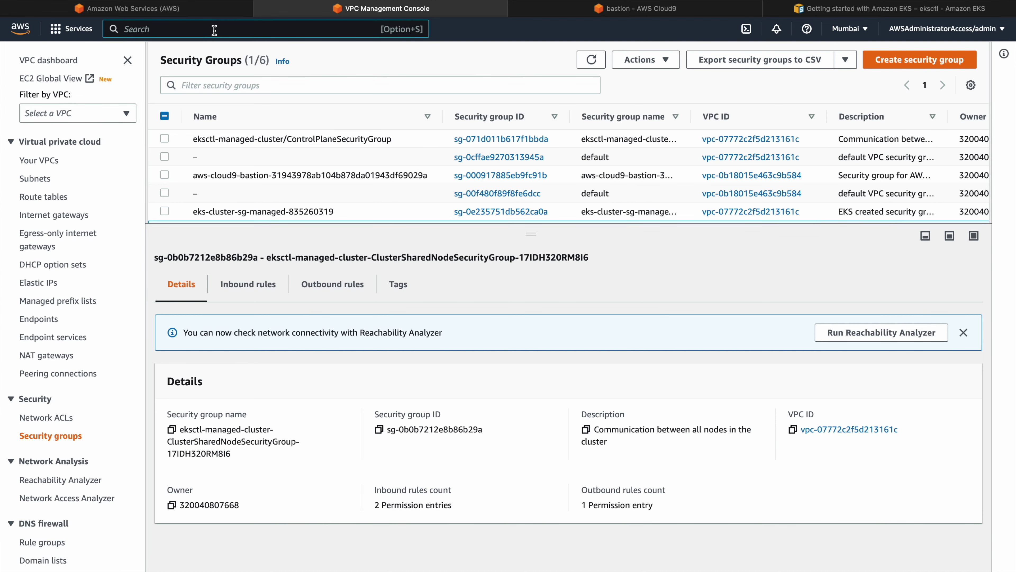
type("eks")
left_click(331, 127)
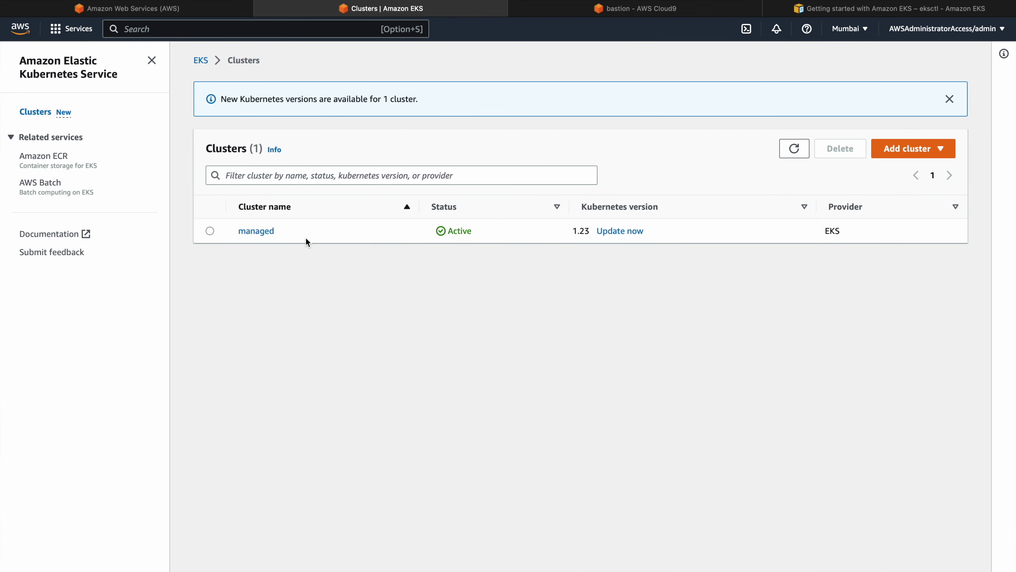
left_click(259, 232)
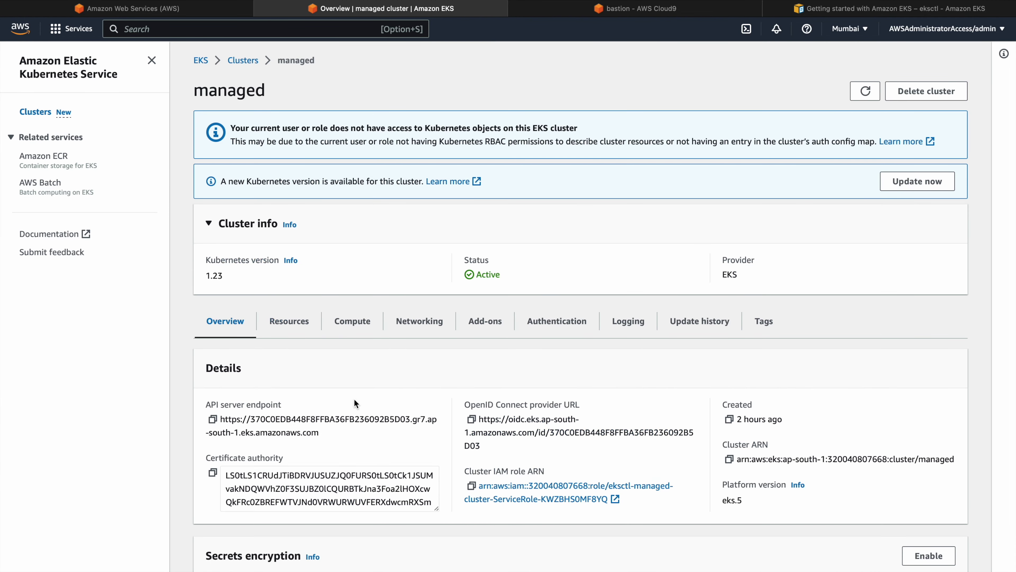
left_click(355, 323)
scroll(357, 326, "down", 5)
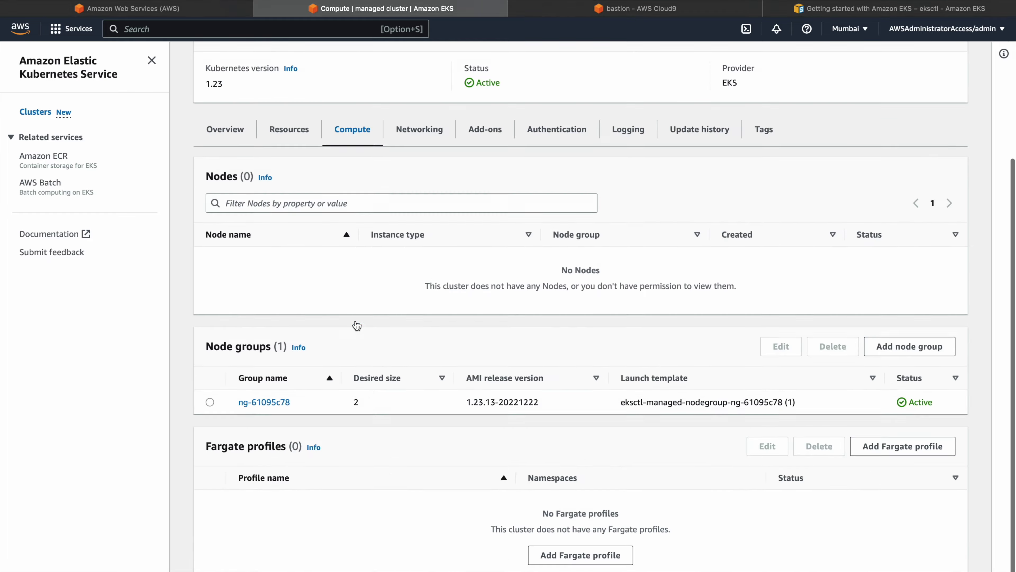
scroll(356, 325, "down", 1)
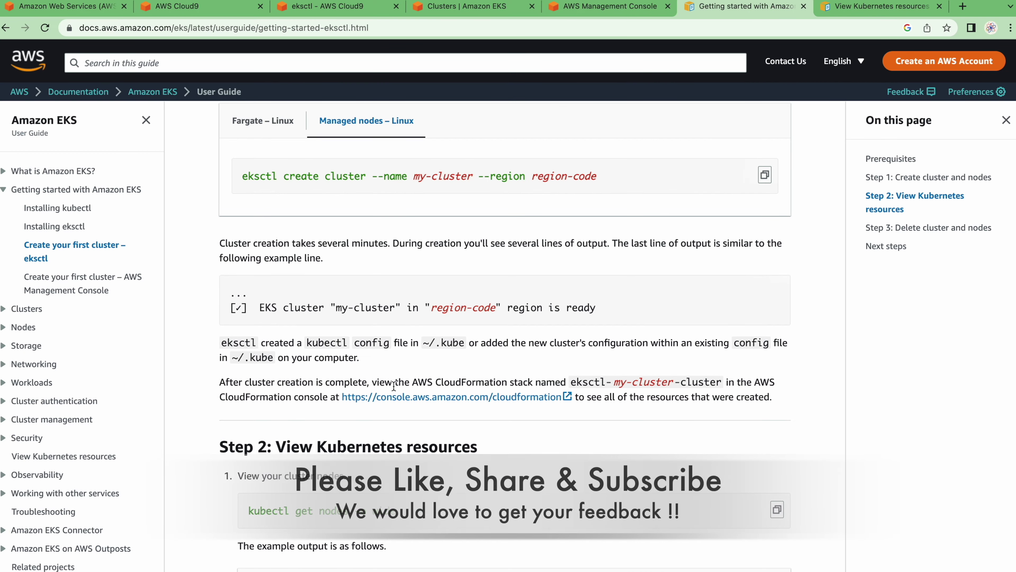
Find the node-listing command in the EKS user guide and run kubectl get nodes -o wide in the Cloud9 terminal.
scroll(394, 386, "down", 8)
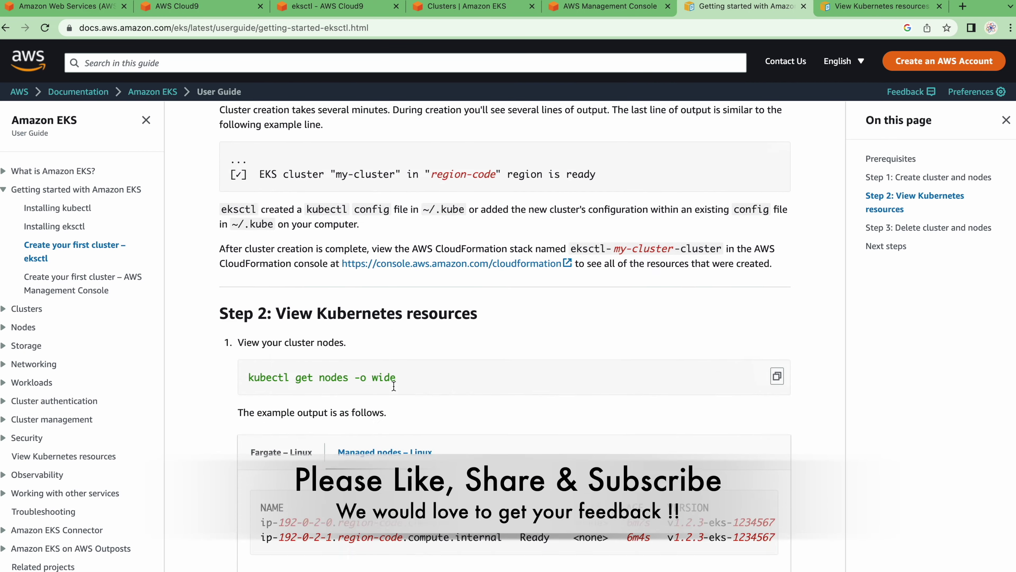
scroll(394, 386, "up", 10)
scroll(393, 386, "down", 10)
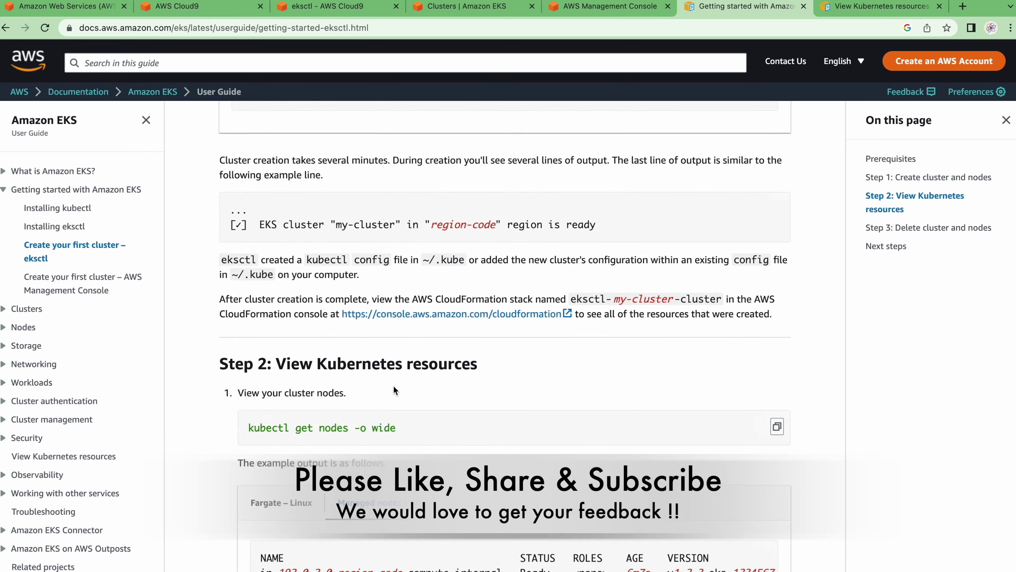
scroll(394, 388, "down", 1)
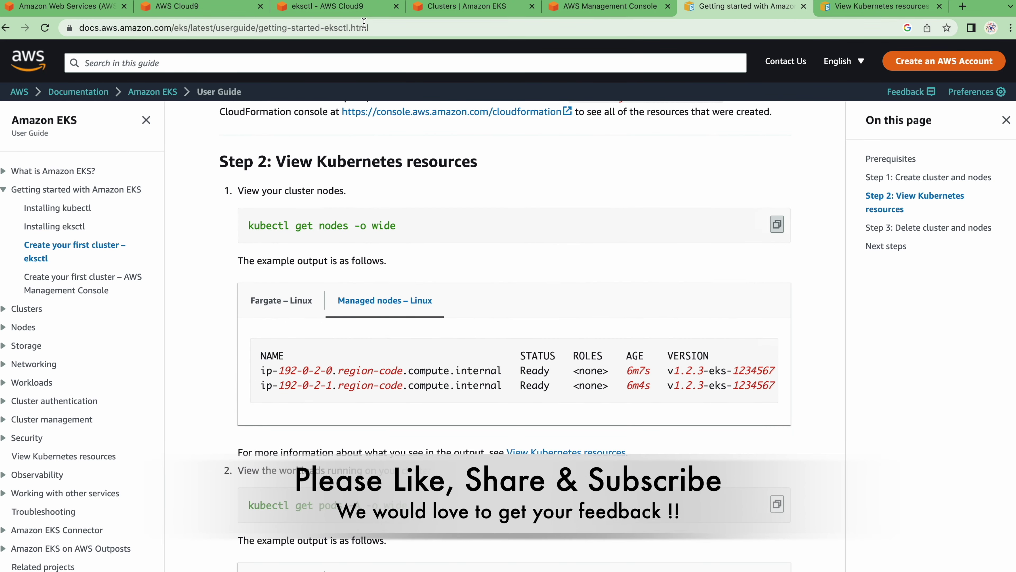
left_click(323, 9)
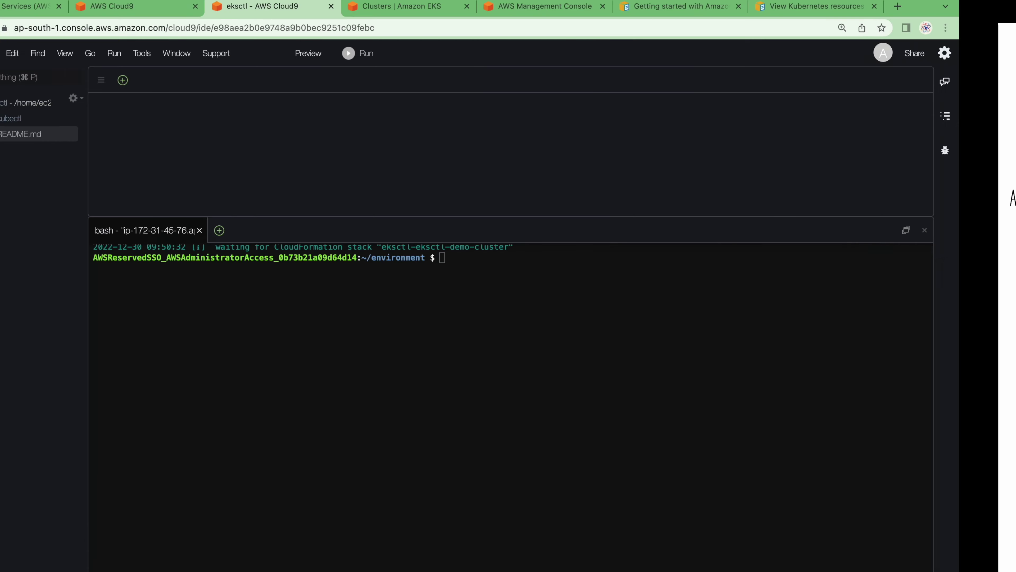
left_click(672, 7)
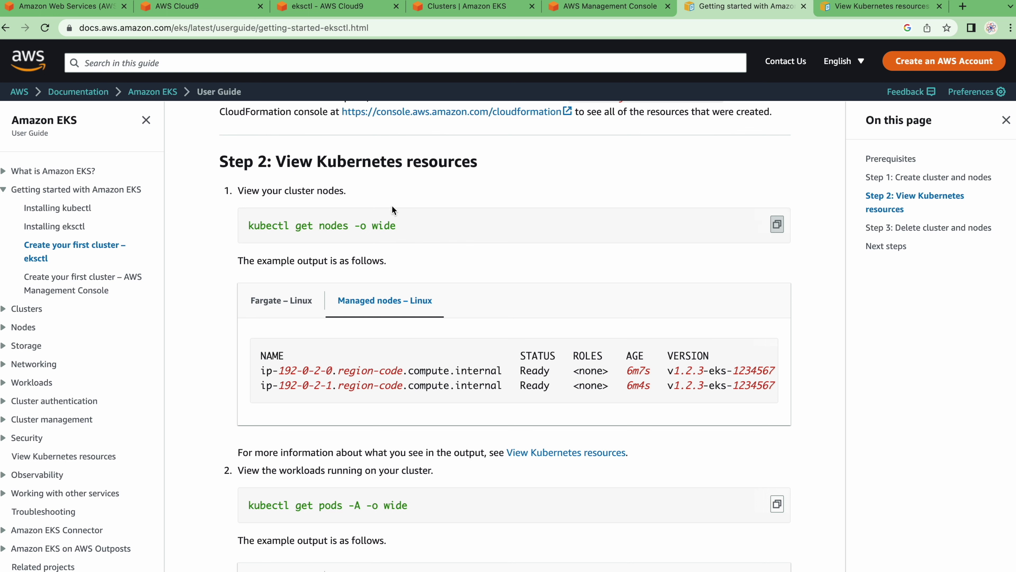
left_click(304, 6)
type("kubectl get nodes -o wide")
key("Return")
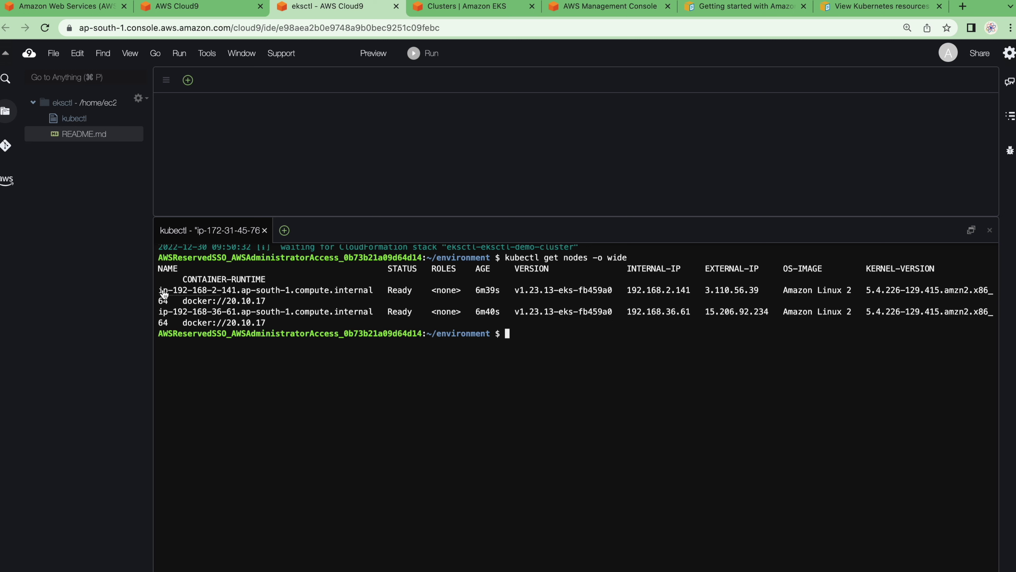
left_click_drag(281, 323, 156, 293)
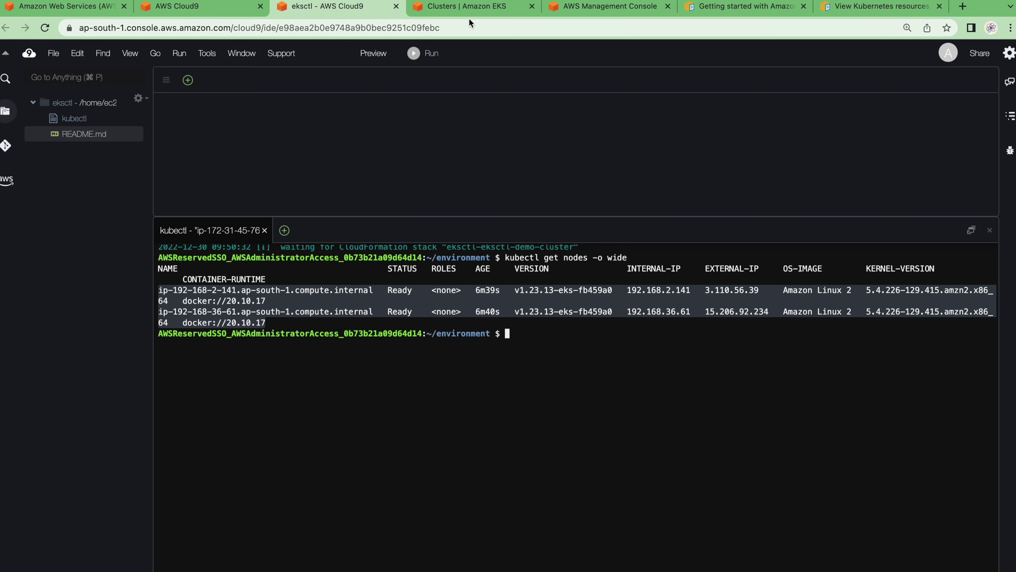
Switch to the EC2 console, list the running instances and check the details and instance types of both eksctl-demo nodes.
left_click(491, 8)
left_click(327, 157)
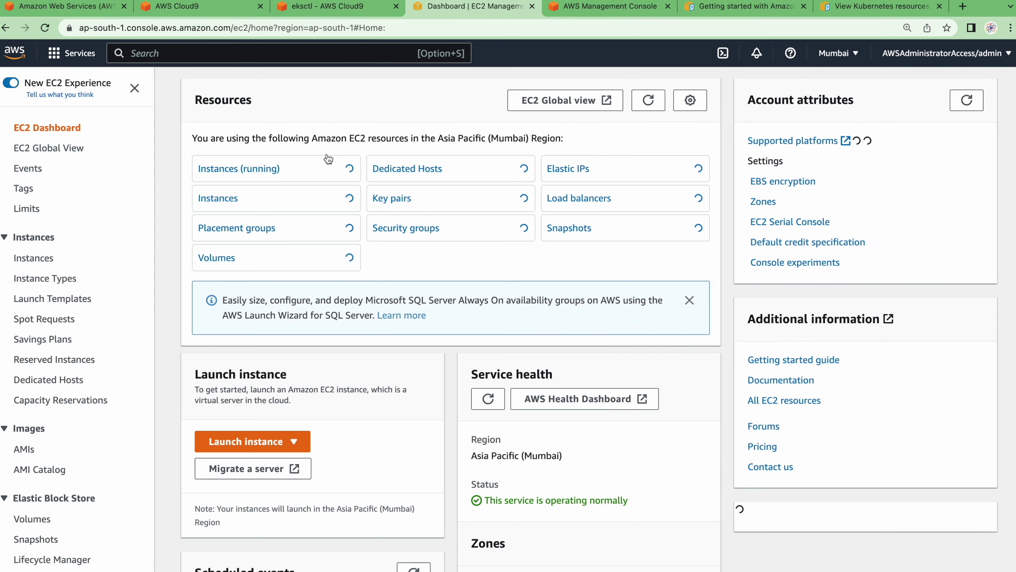
left_click(252, 169)
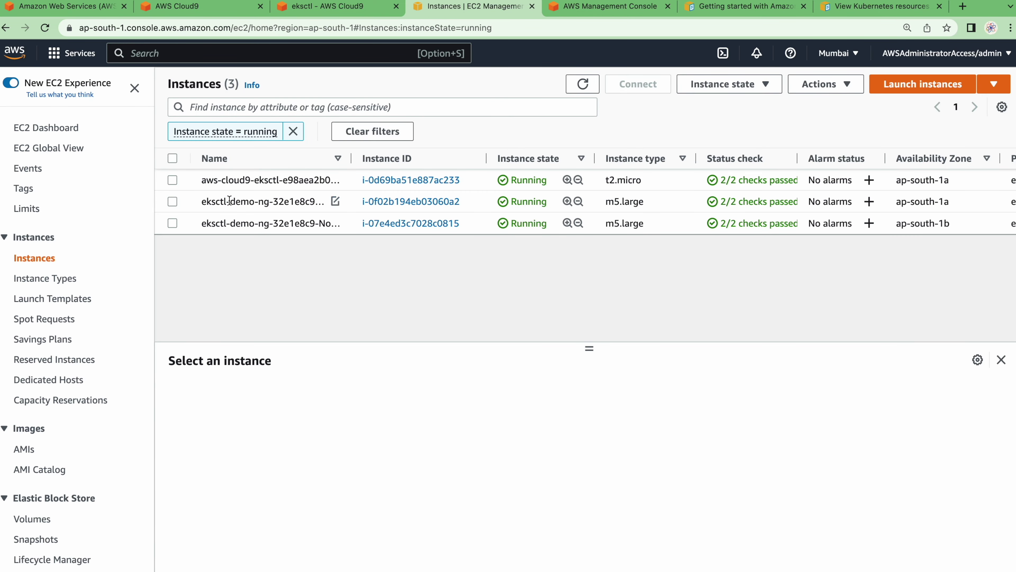
left_click(232, 201)
left_click(220, 223)
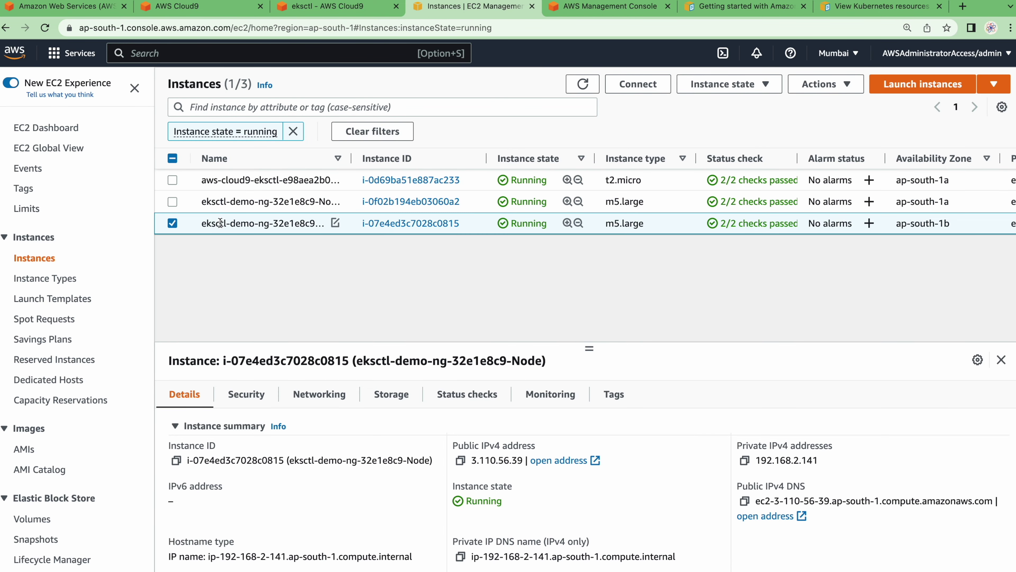
left_click(222, 205)
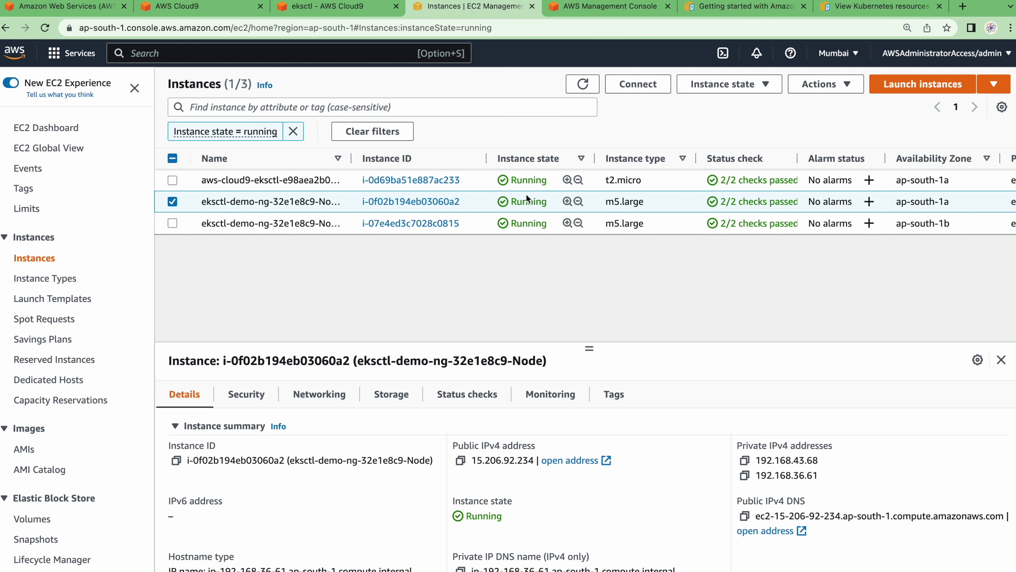
left_click_drag(652, 201, 604, 227)
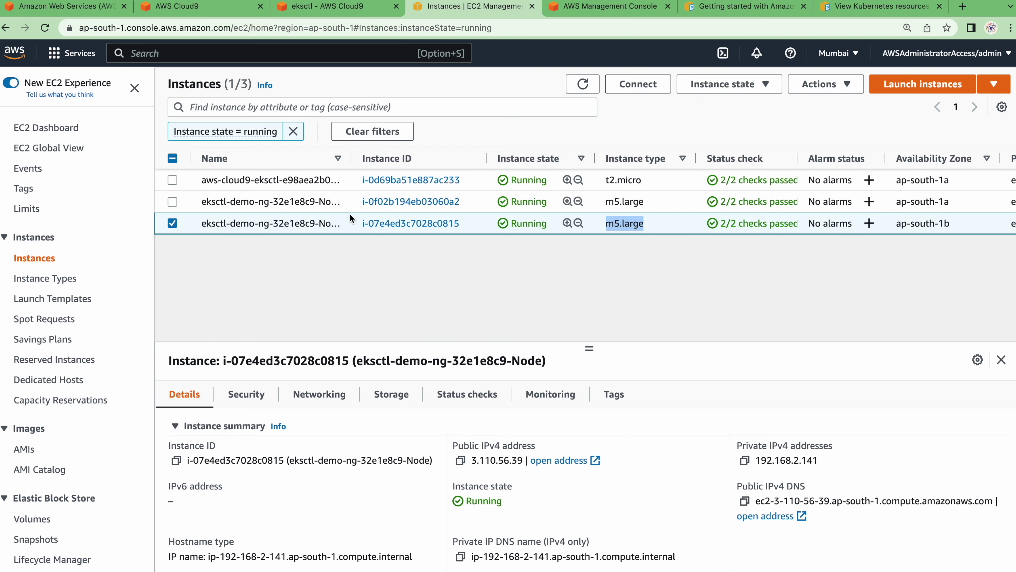
Copy the workload-listing command from Step 2 of the EKS user guide and run kubectl get pods -A -o wide in the Cloud9 terminal.
left_click(292, 11)
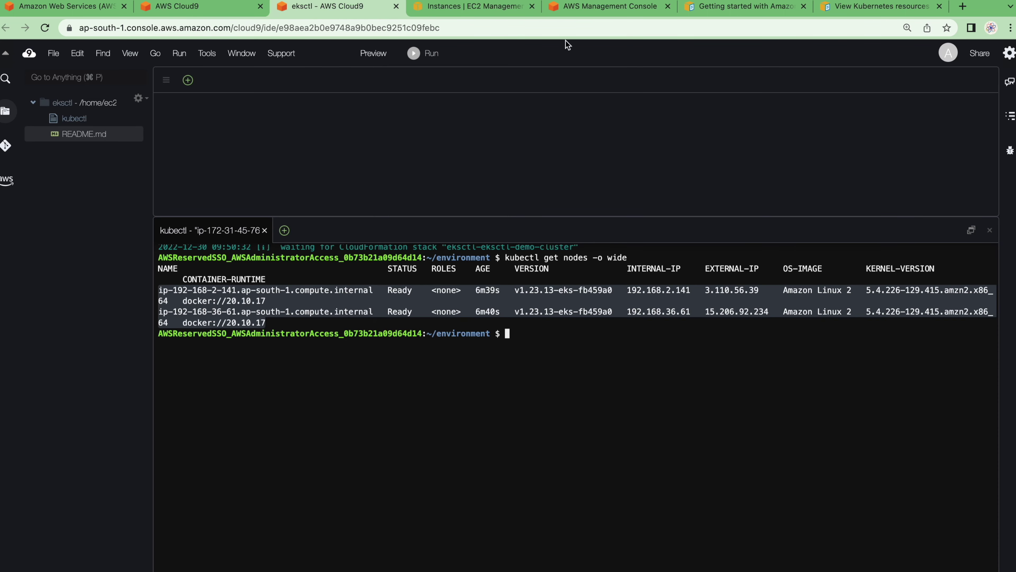
left_click(738, 7)
scroll(686, 363, "down", 8)
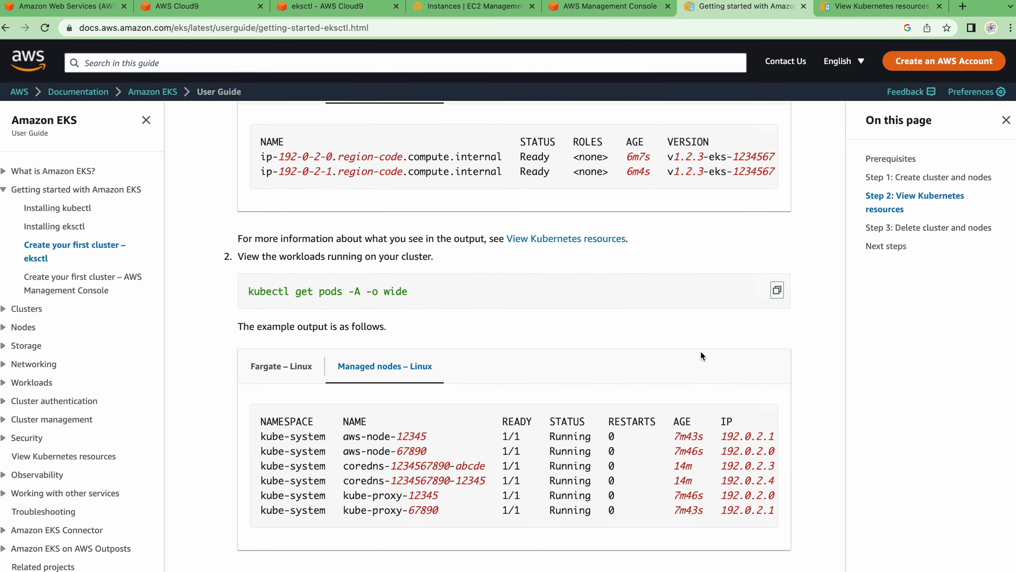
left_click(778, 291)
left_click(298, 11)
left_click(519, 449)
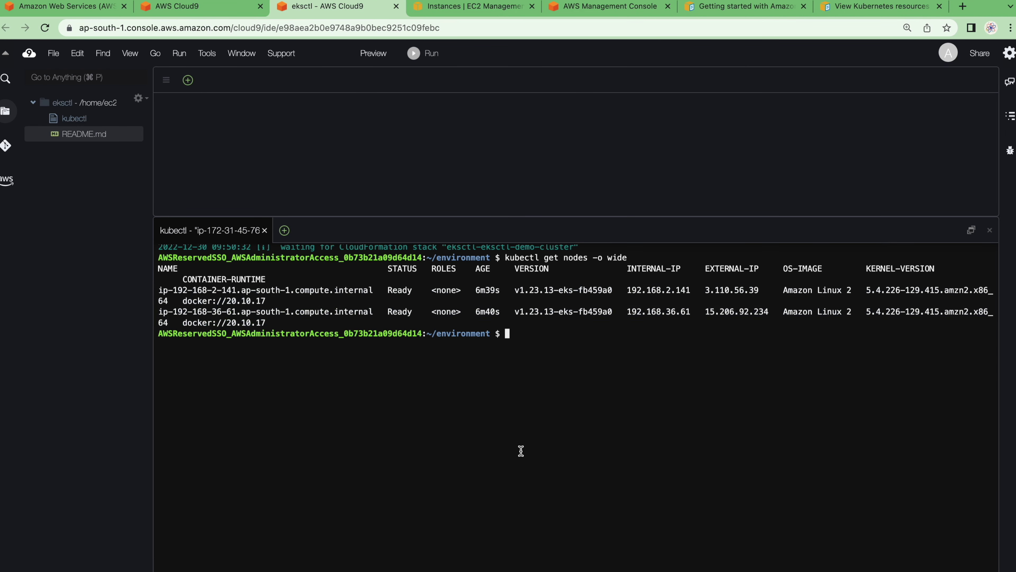
key("super+v")
key("Return")
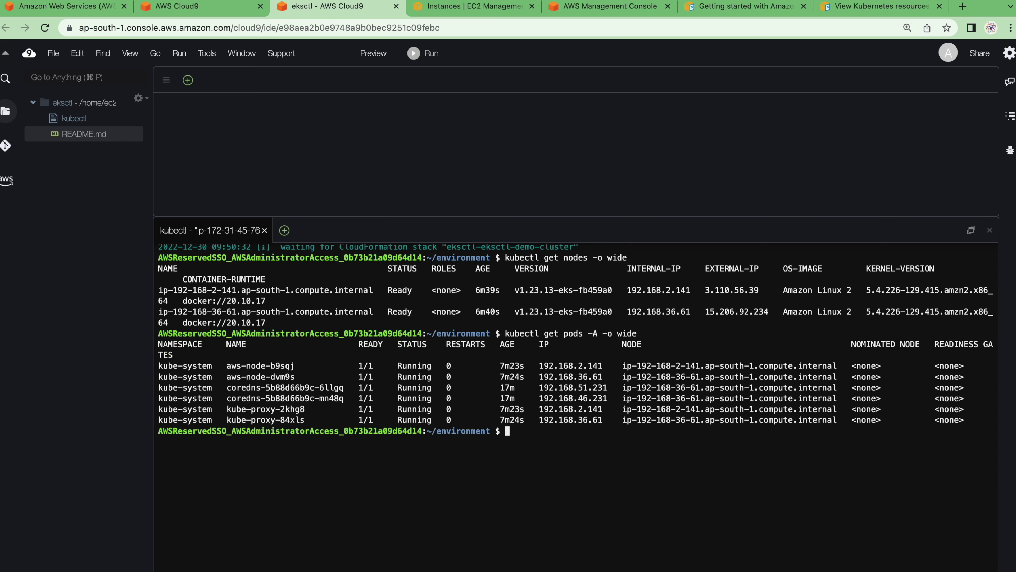
Examine the kube-proxy, coredns and aws-node pods in the terminal output and the nodes they run on.
left_click_drag(188, 365, 536, 429)
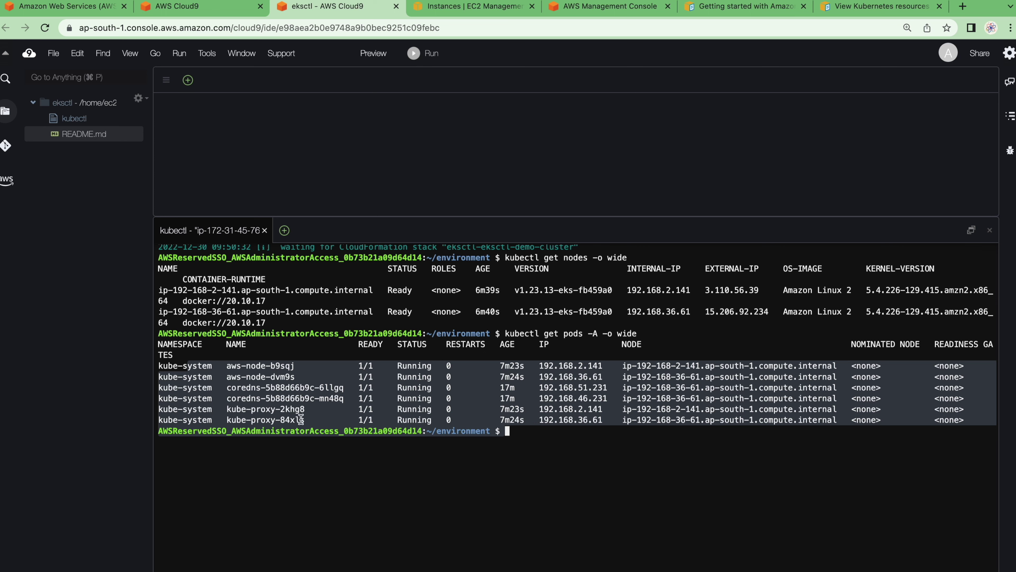
left_click(224, 418)
left_click_drag(221, 410, 329, 422)
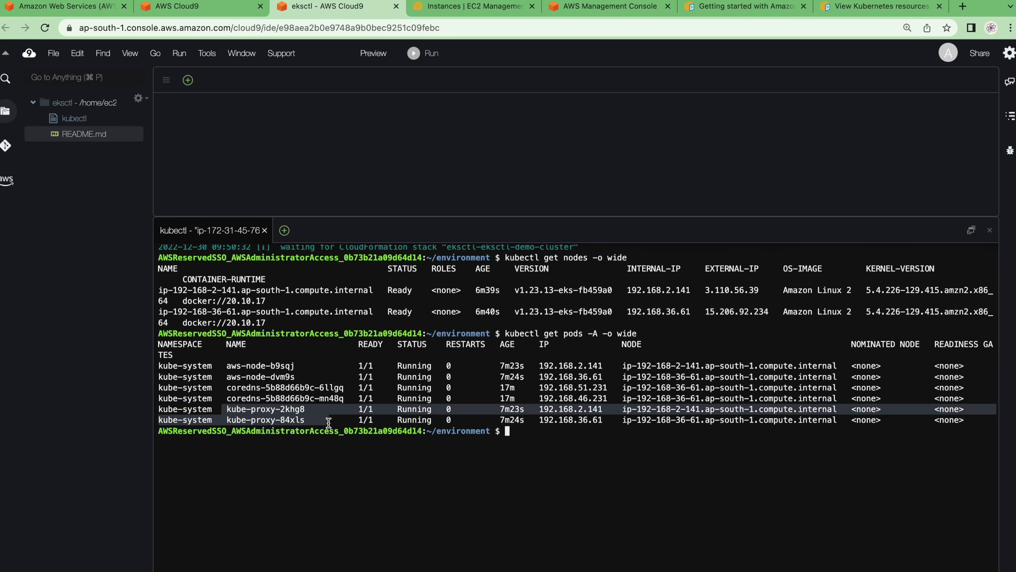
left_click_drag(217, 386, 319, 399)
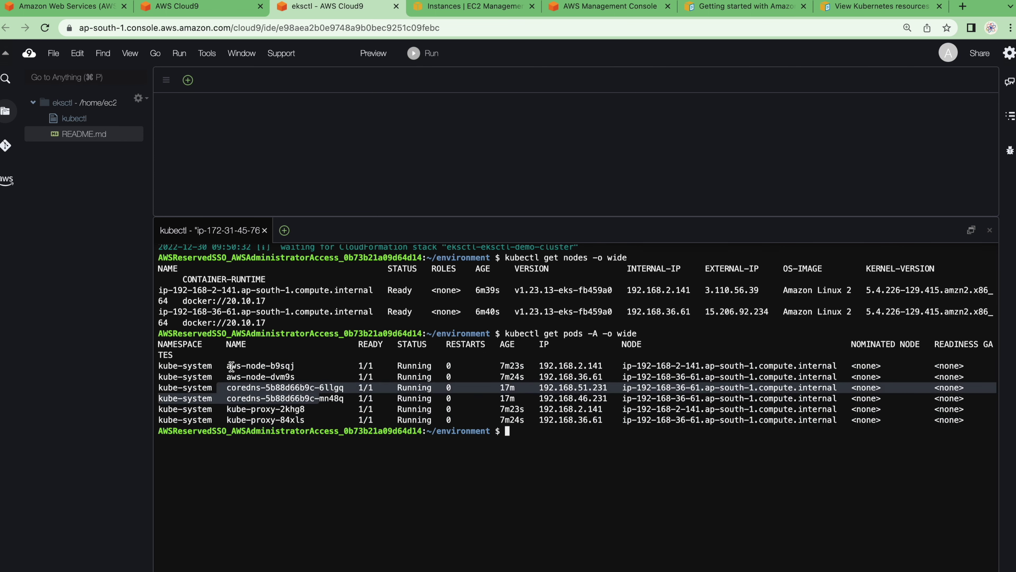
left_click_drag(231, 365, 505, 398)
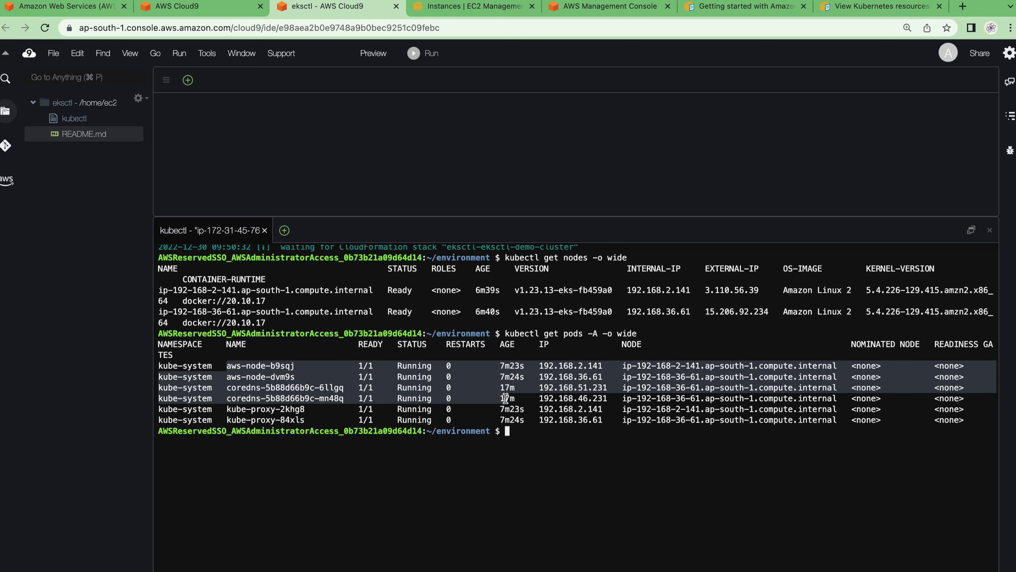
left_click(706, 408)
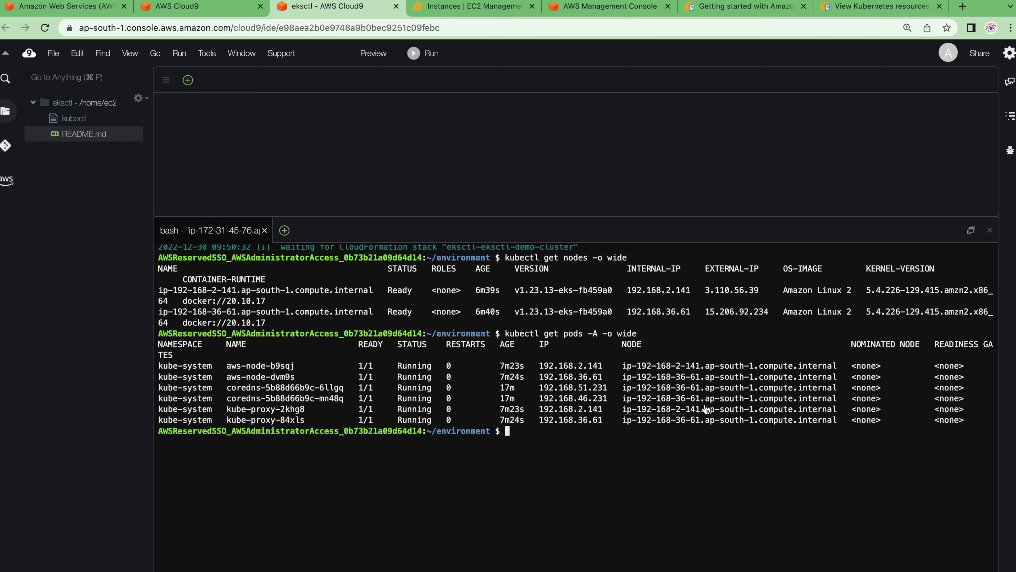
left_click(615, 368)
left_click_drag(615, 367, 847, 425)
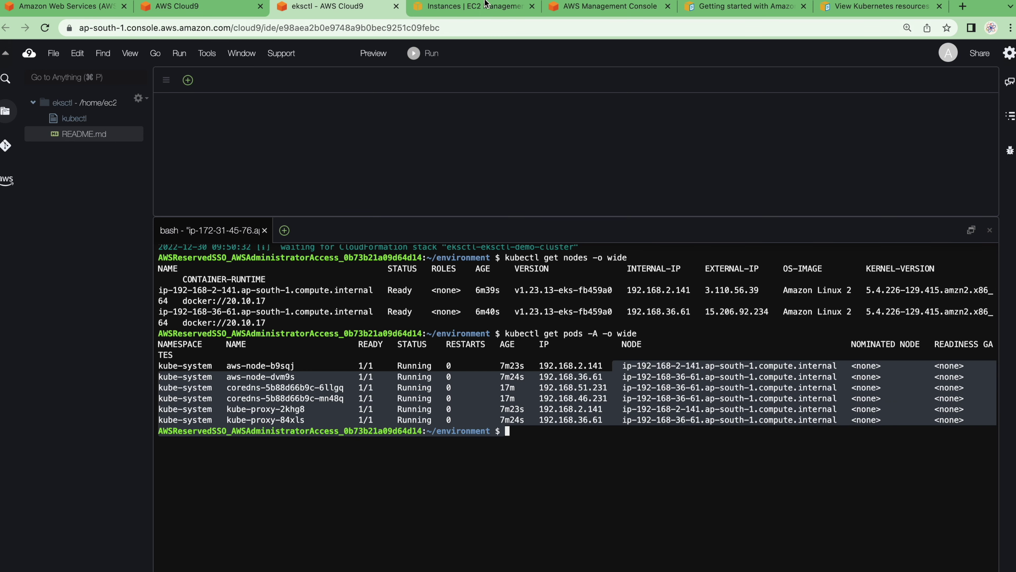
Compare the selected EC2 node's private and public DNS names with the pods' node names in the Cloud9 terminal.
left_click(466, 6)
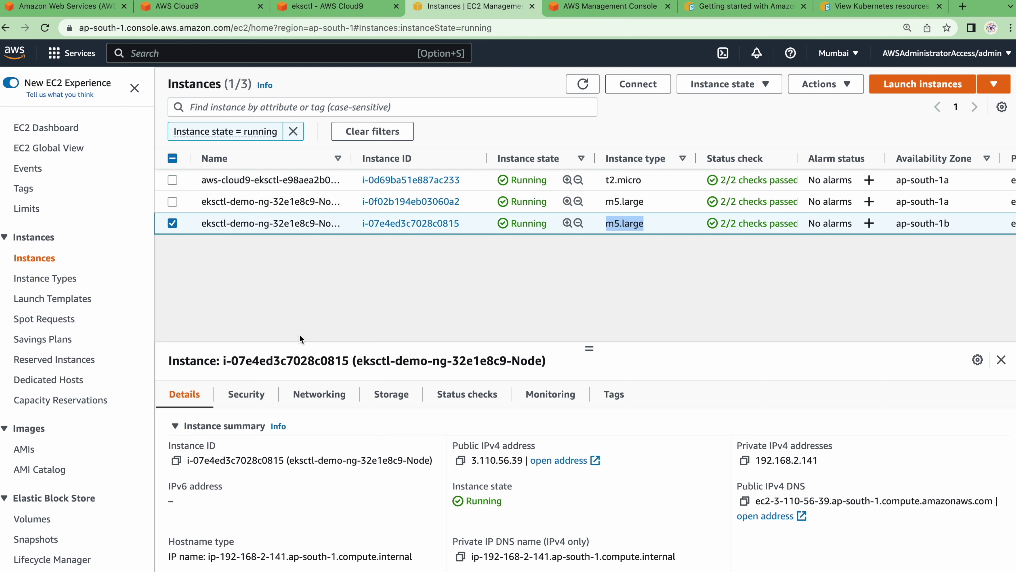
left_click_drag(799, 500, 851, 500)
left_click_drag(499, 557, 565, 555)
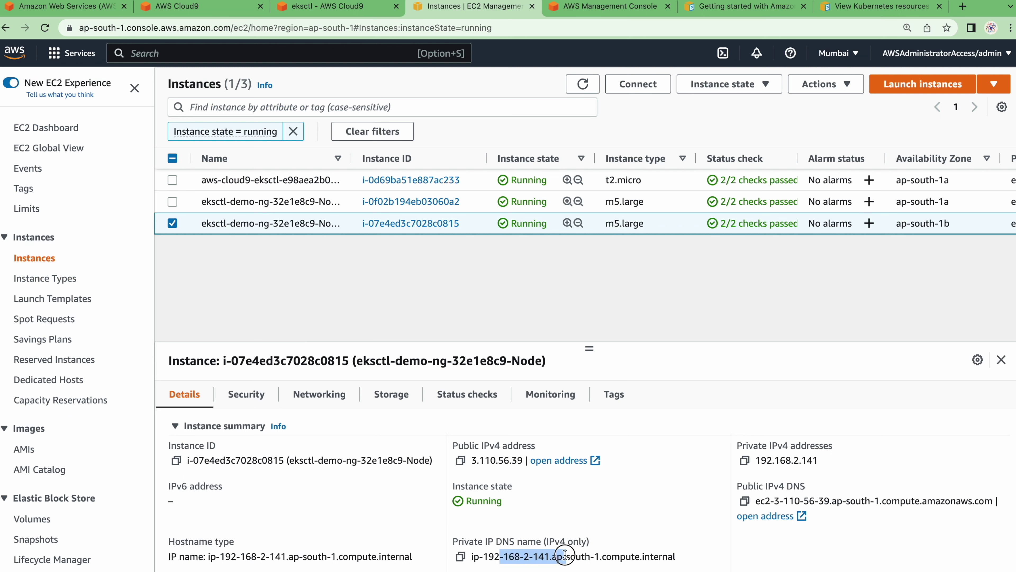
left_click_drag(789, 500, 847, 501)
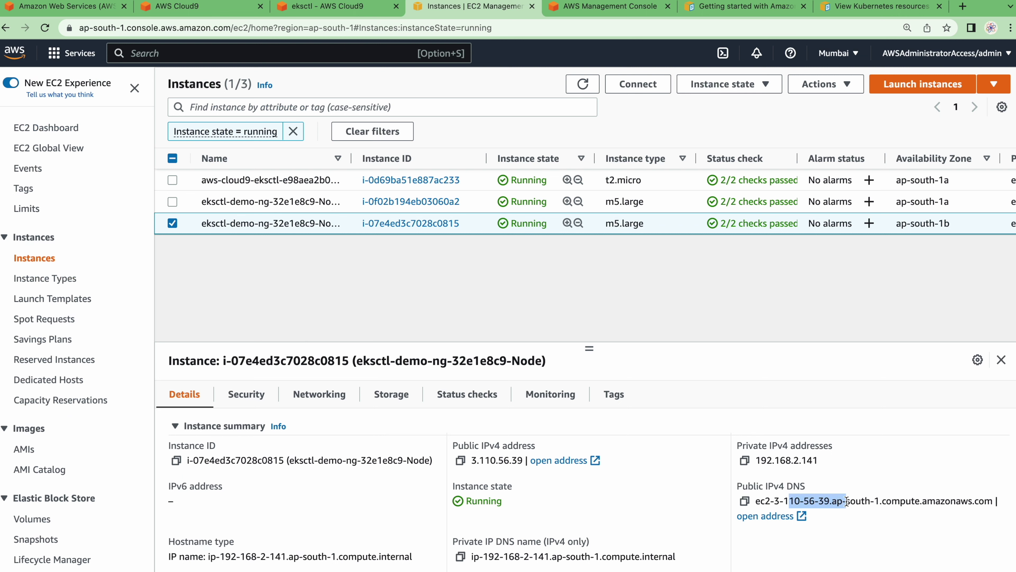
left_click(347, 6)
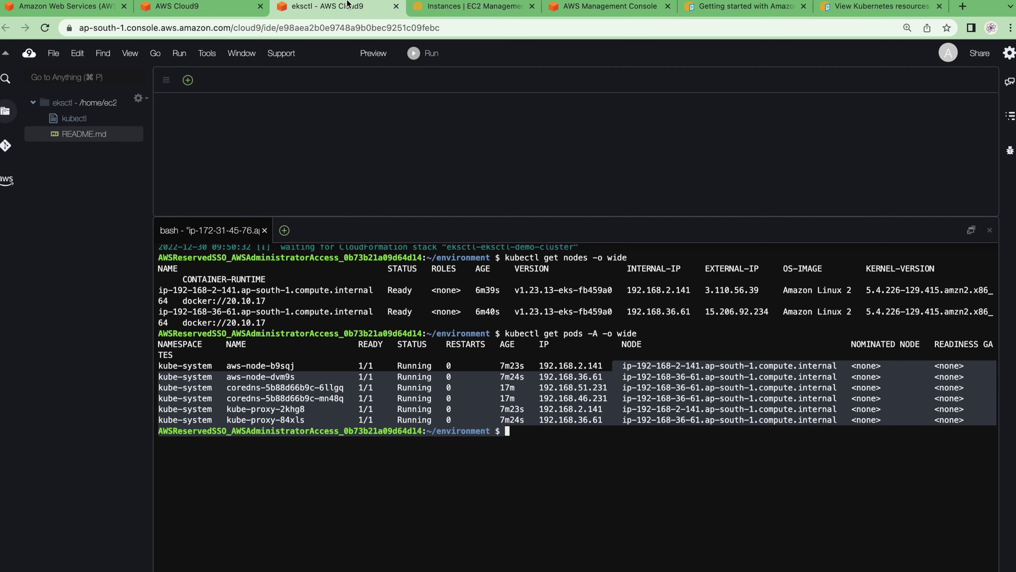
Examine which aws-node, coredns and kube-proxy pods run on each of the two nodes in the pod listing.
left_click(678, 371)
left_click_drag(671, 366, 715, 365)
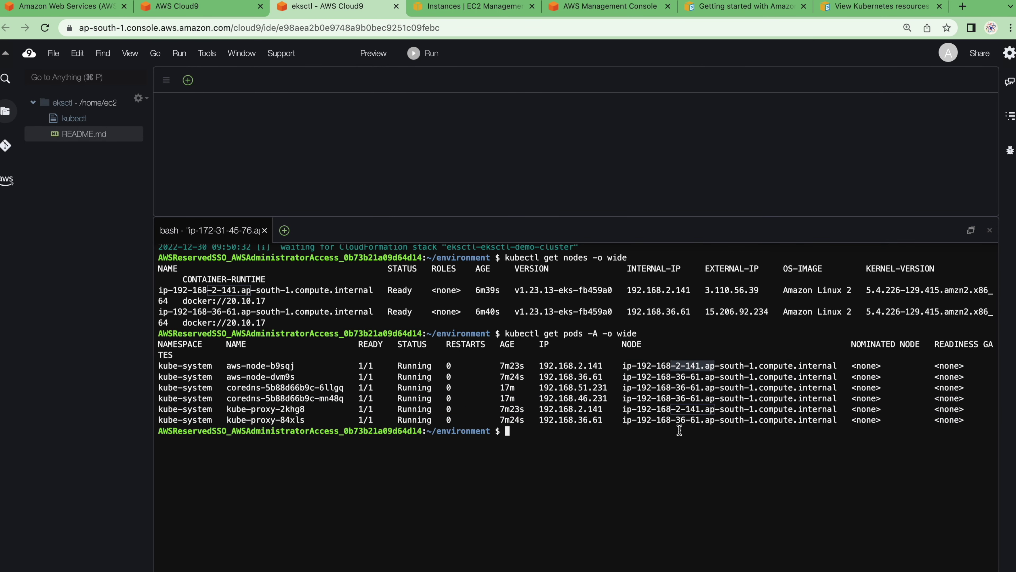
left_click_drag(709, 409, 661, 409)
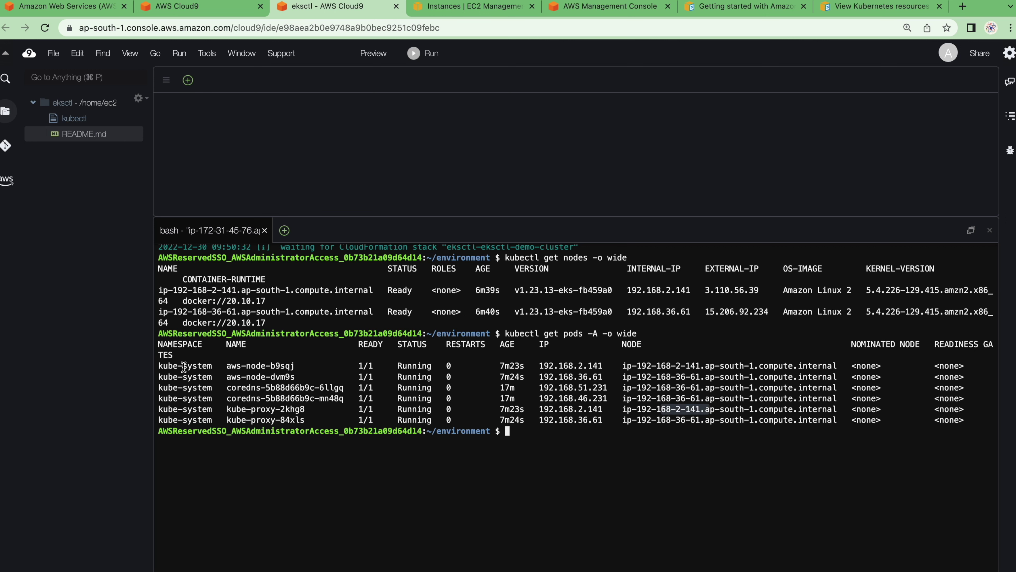
left_click_drag(227, 365, 636, 366)
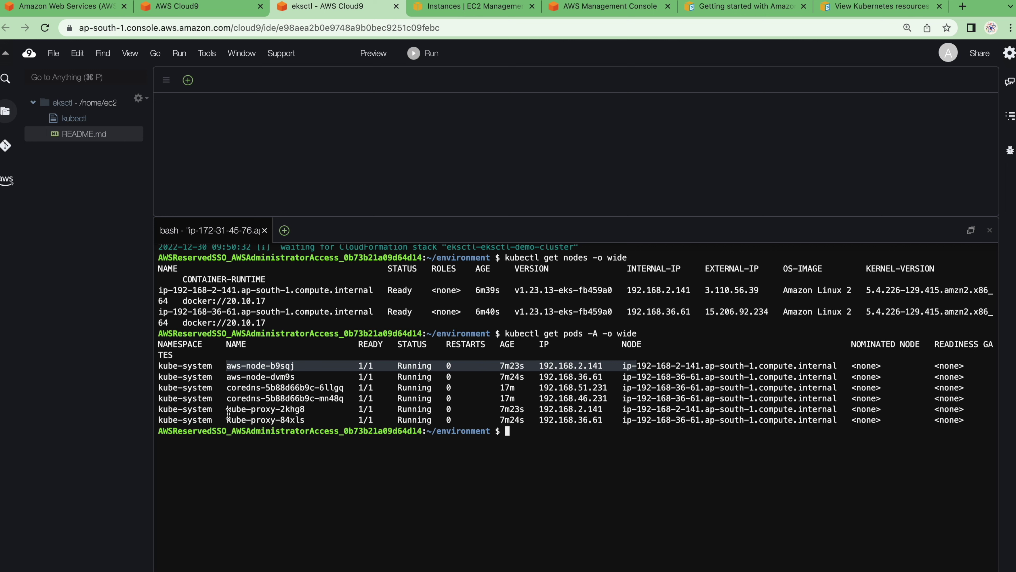
left_click_drag(227, 409, 309, 408)
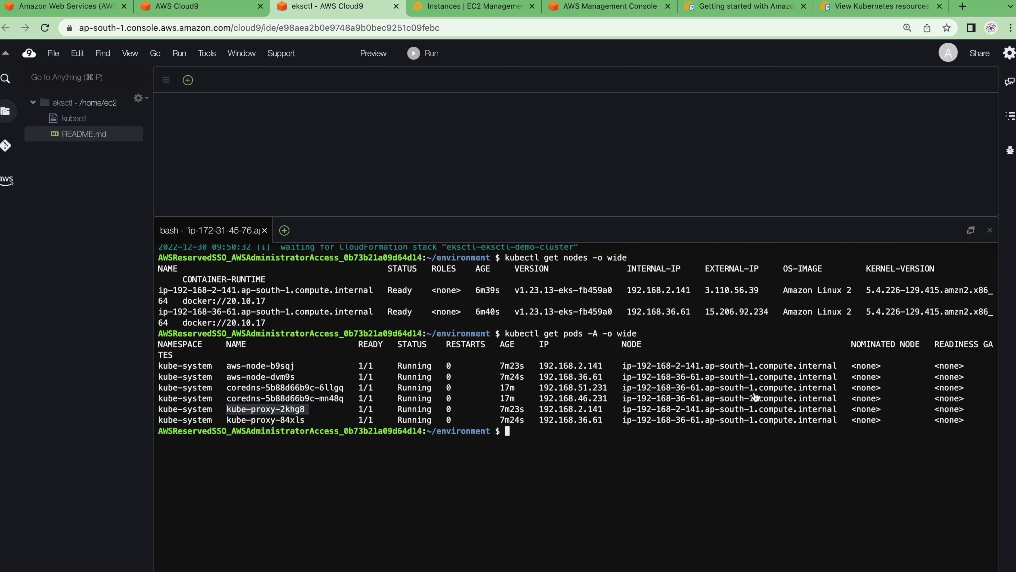
left_click_drag(246, 376, 318, 398)
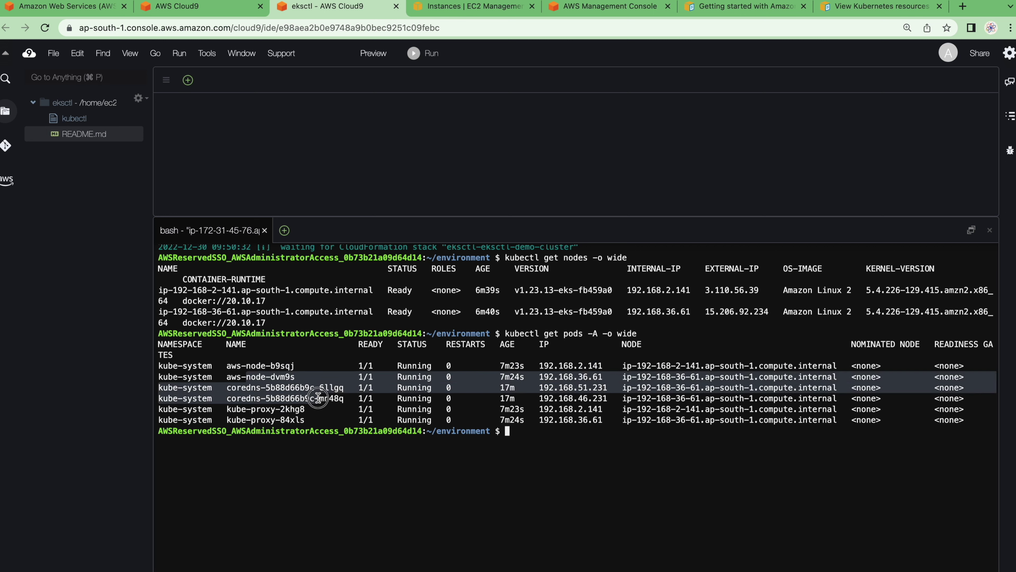
left_click_drag(241, 420, 325, 423)
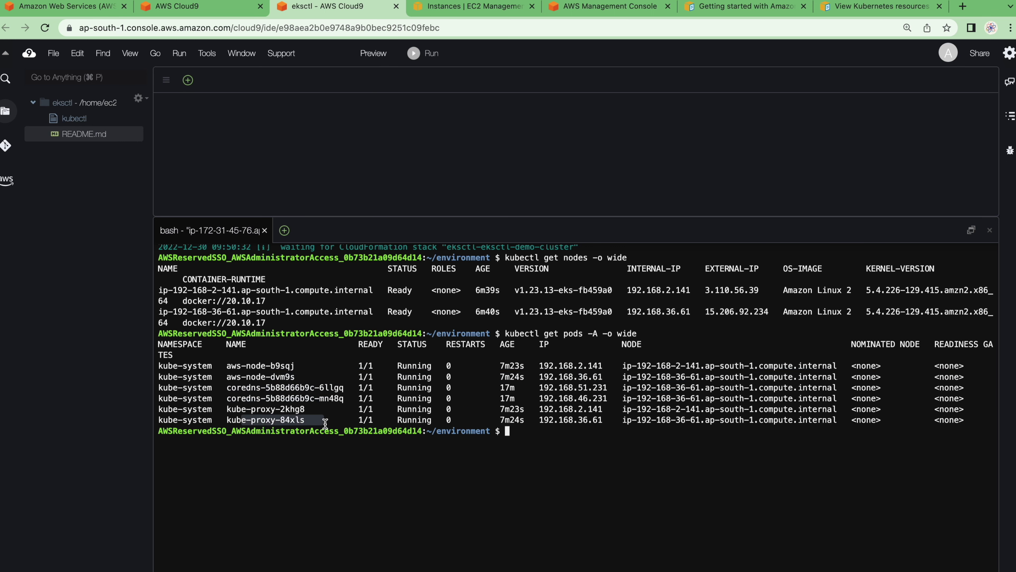
Copy the cluster deletion command from Step 3 of the EKS user guide and paste it into the Cloud9 terminal.
left_click(737, 11)
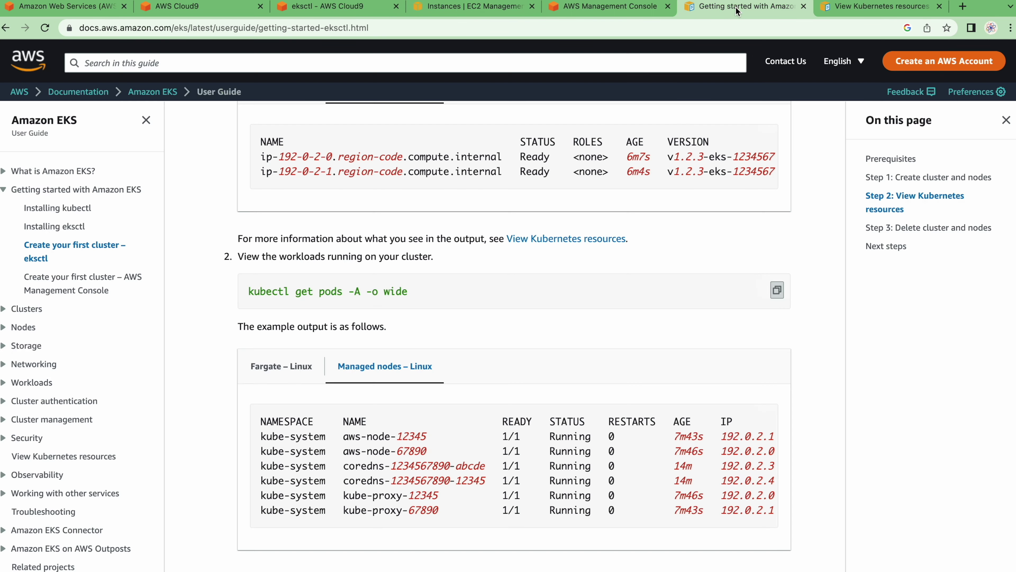
scroll(504, 361, "down", 10)
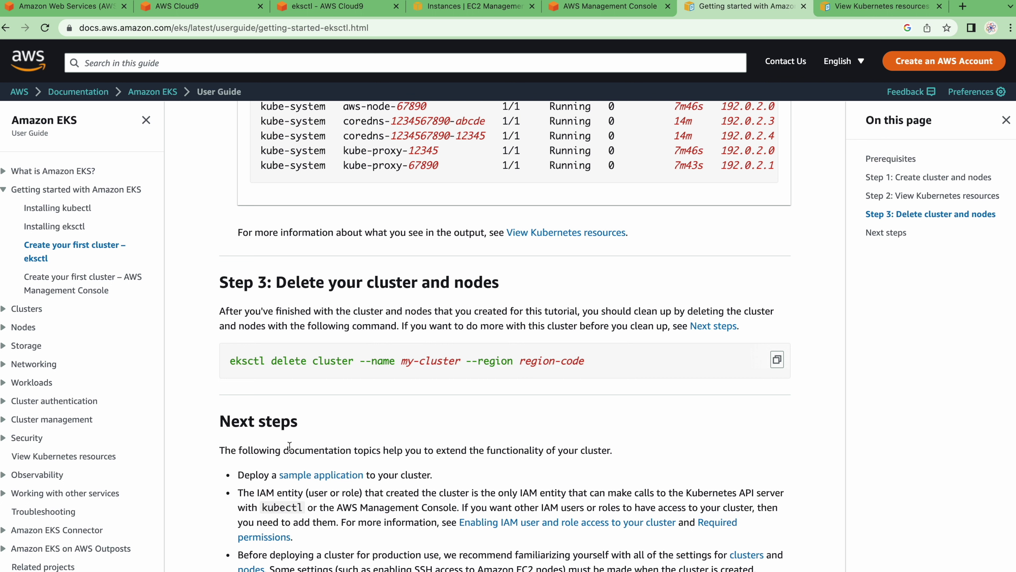
left_click(779, 352)
left_click(320, 7)
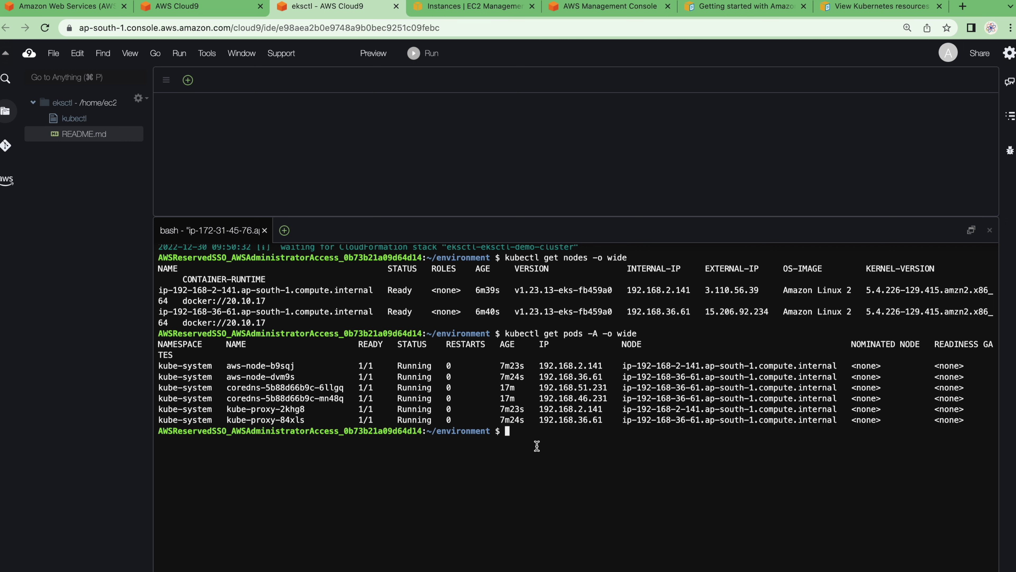
key("super+v")
Trim the region placeholder at the end of the pasted command and replace the my-cluster placeholder with eksctl-demo.
key("BackSpace")
key("BackSpace")
key("BackSpace")
key("BackSpace")
key("BackSpace")
key("BackSpace")
key("alt+Left")
key("alt+Left")
key("alt+Left")
key("Right")
key("Right")
key("Right")
key("Delete")
key("Delete")
key("Delete")
key("Delete")
key("BackSpace")
key("BackSpace")
key("BackSpace")
key("BackSpace")
key("BackSpace")
key("BackSpace")
type("eks")
type("ctl")
type("-demo")
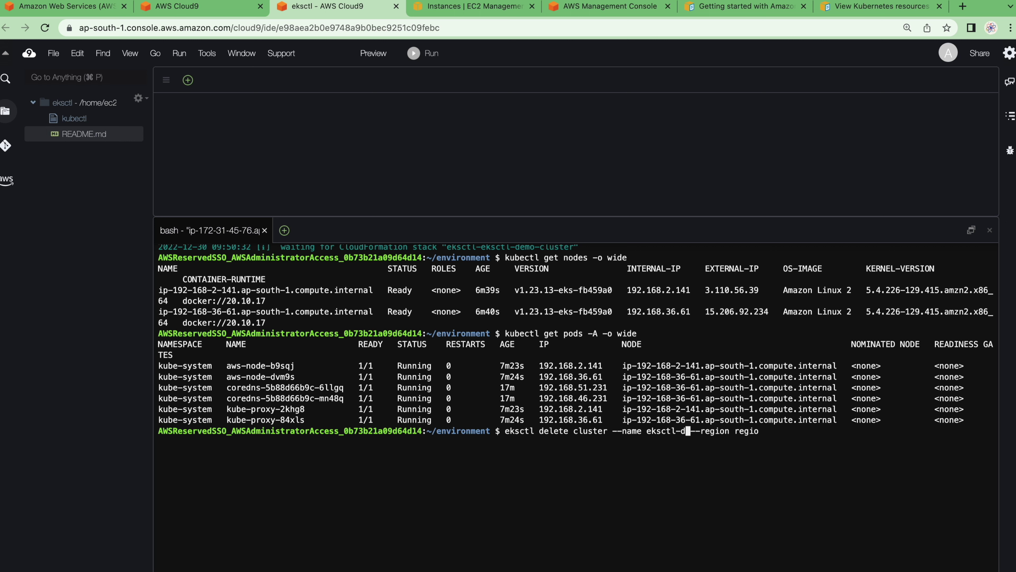
Set the region to ap-south-1 and run eksctl delete cluster --name eksctl-demo --region ap-south-1.
key("End")
key("BackSpace")
key("BackSpace")
key("BackSpace")
key("BackSpace")
key("BackSpace")
type("ap-south-1")
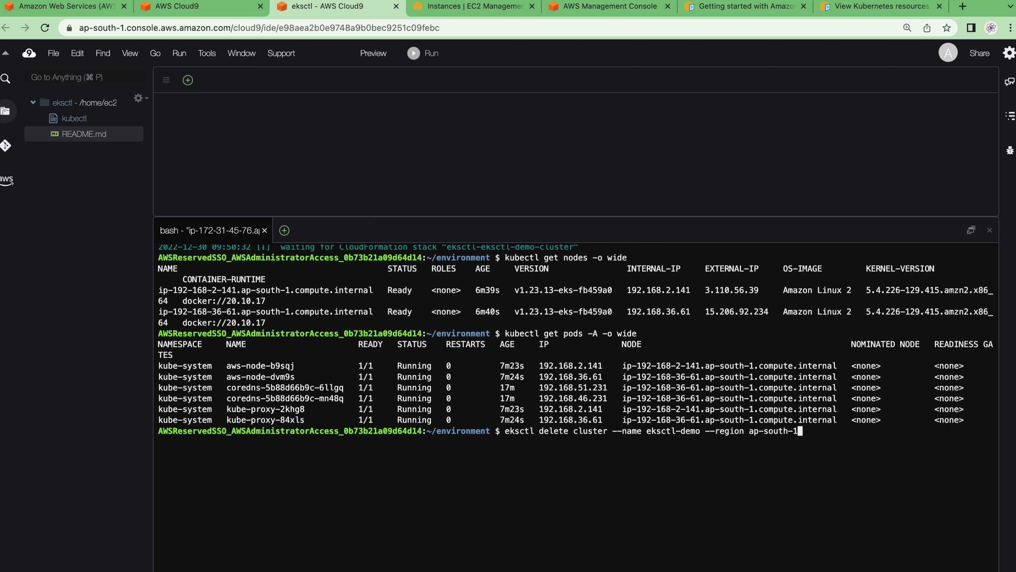
key("Return")
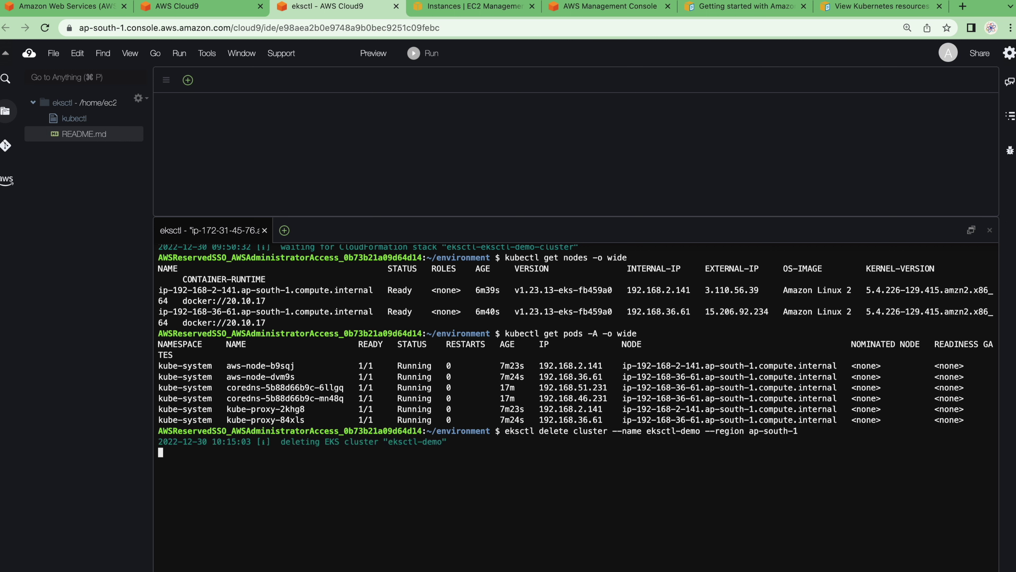